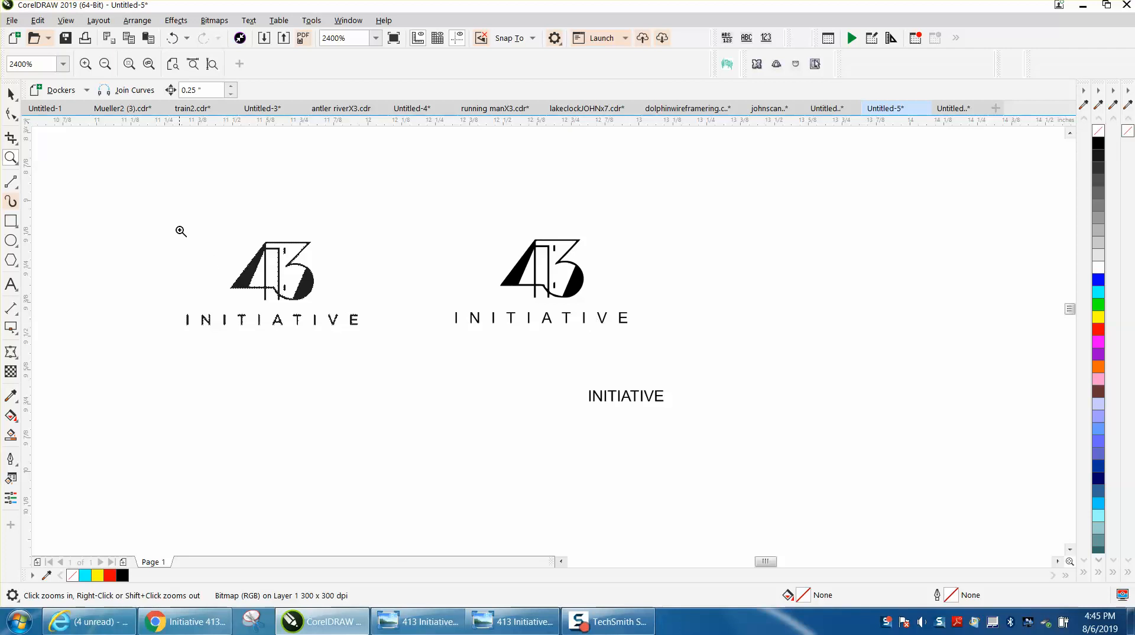
Crop the large 413 Initiative bitmap closely around its logo and lettering, to about 6.45 by 3.94 inches
scroll(417, 346, down, 8)
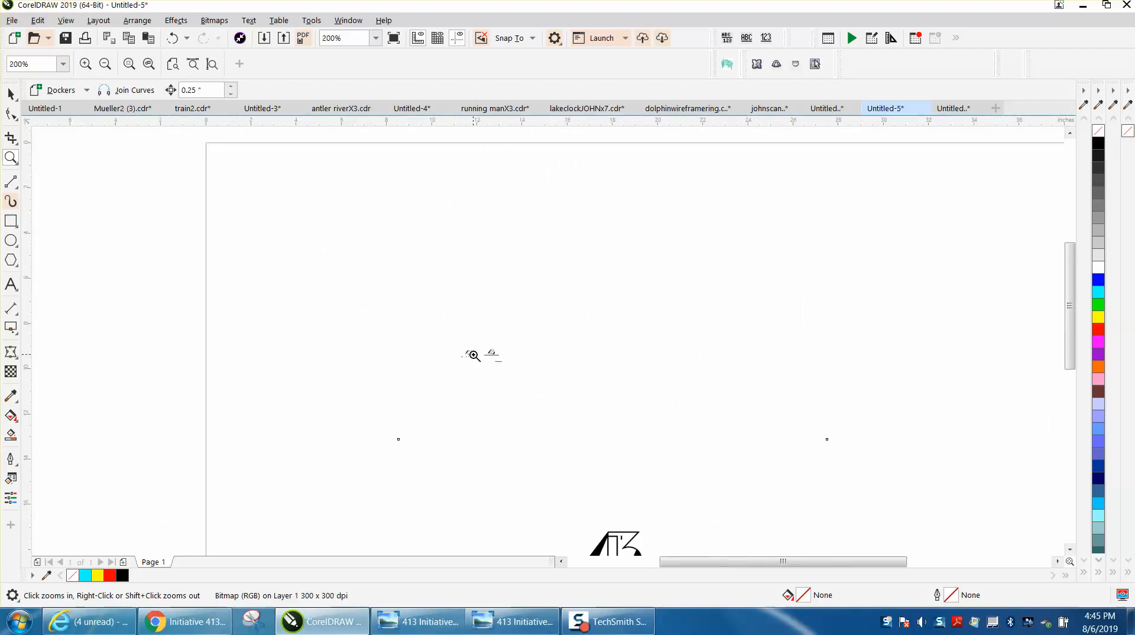
scroll(473, 355, down, 2)
drag(480, 394, 546, 426)
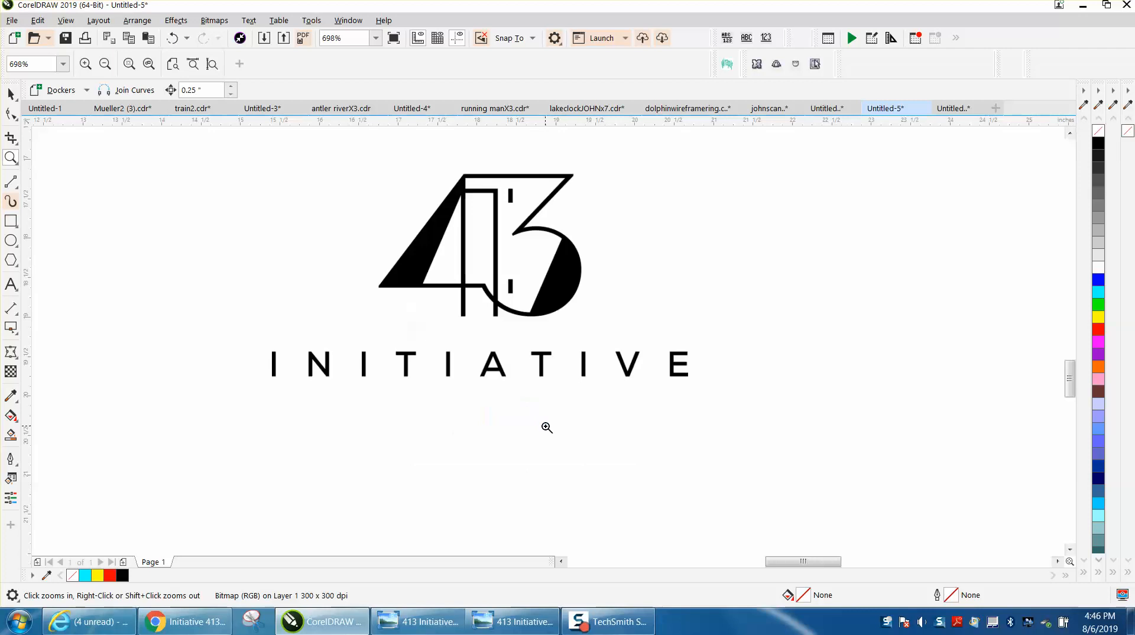
drag(533, 249, 610, 295)
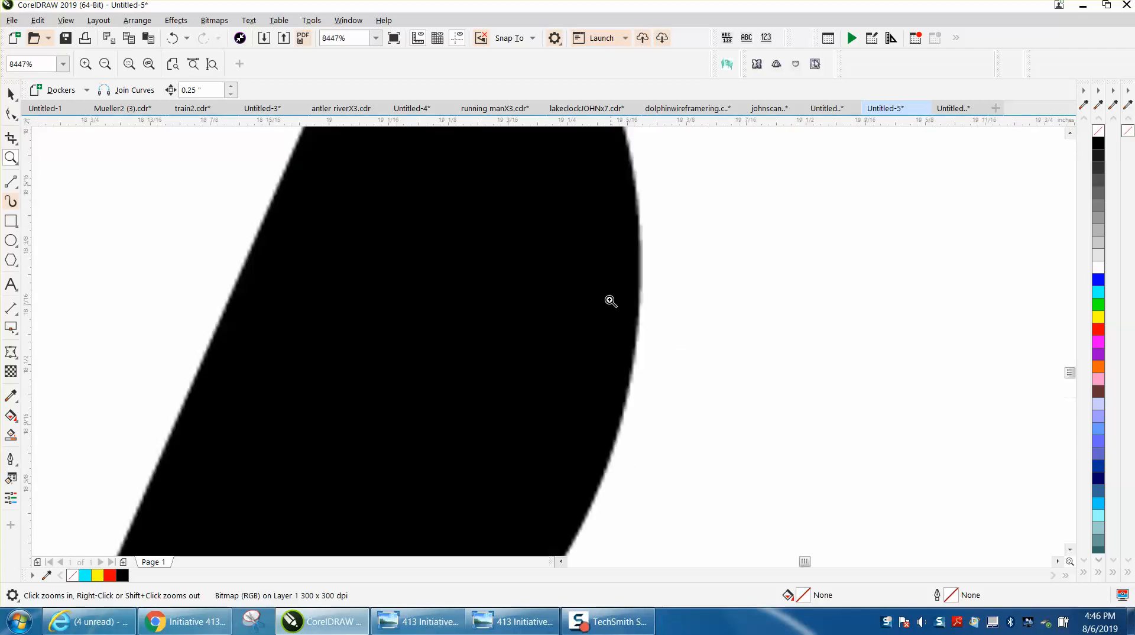
scroll(591, 308, down, 5)
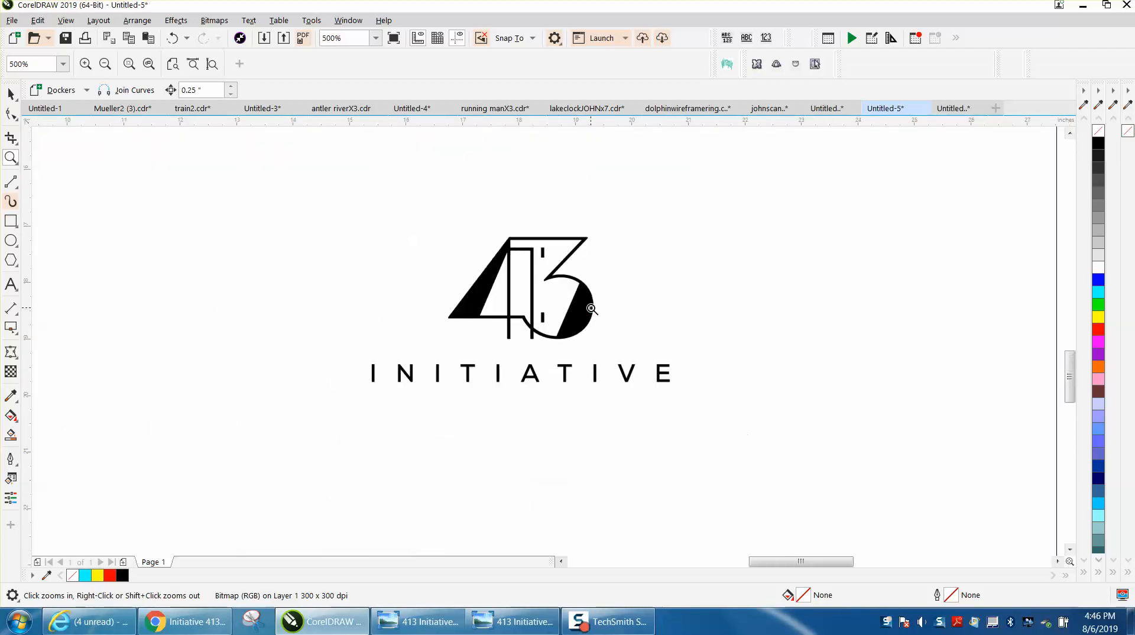
scroll(592, 308, down, 2)
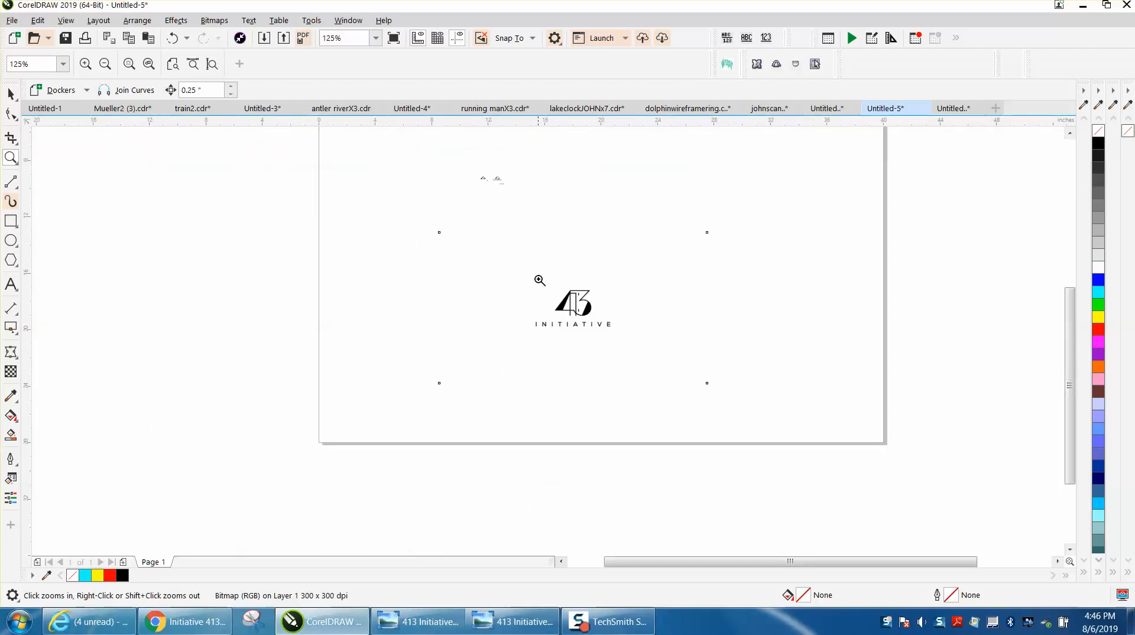
click(11, 94)
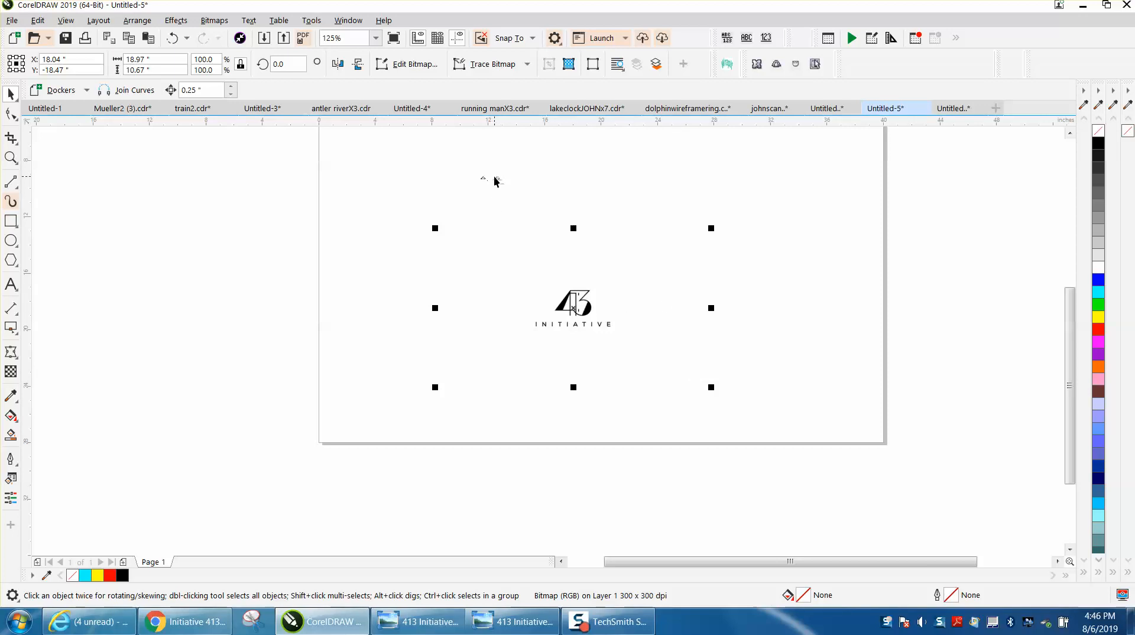
click(18, 145)
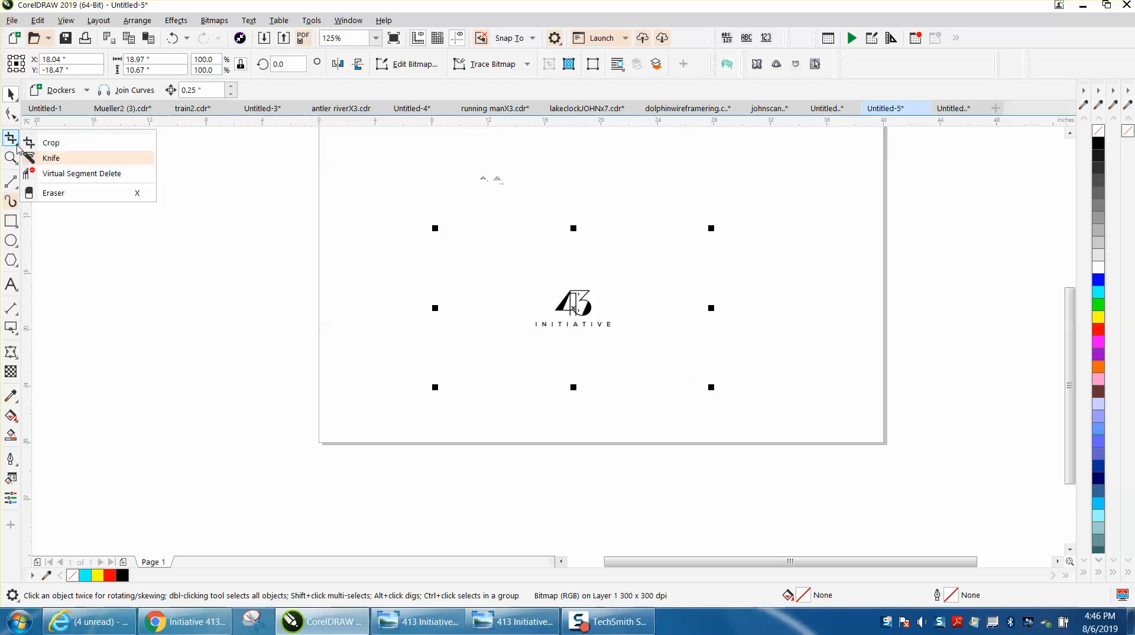
click(53, 145)
drag(529, 281, 620, 336)
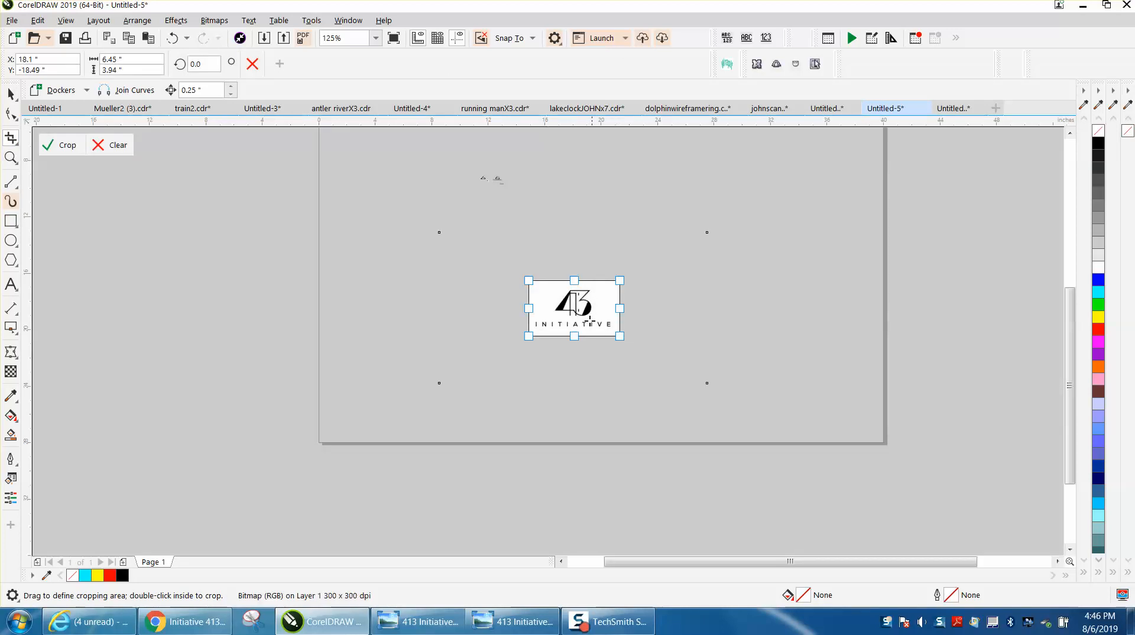
click(65, 146)
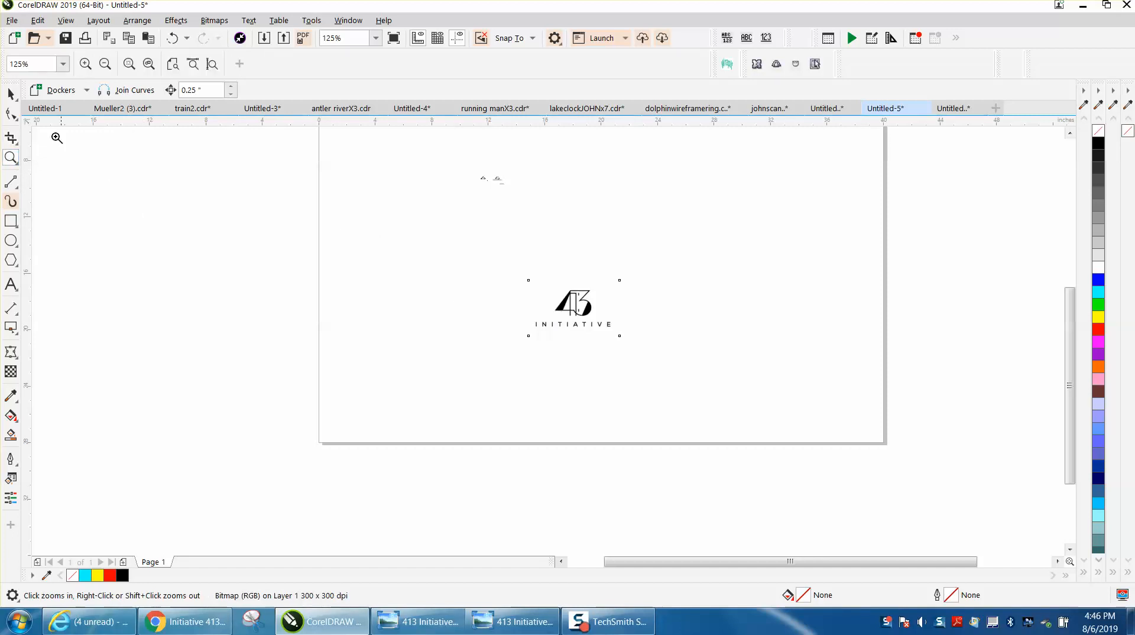
Move the cropped logo bitmap up and to the left, just below the two small logos
double_click(10, 93)
drag(574, 307, 474, 219)
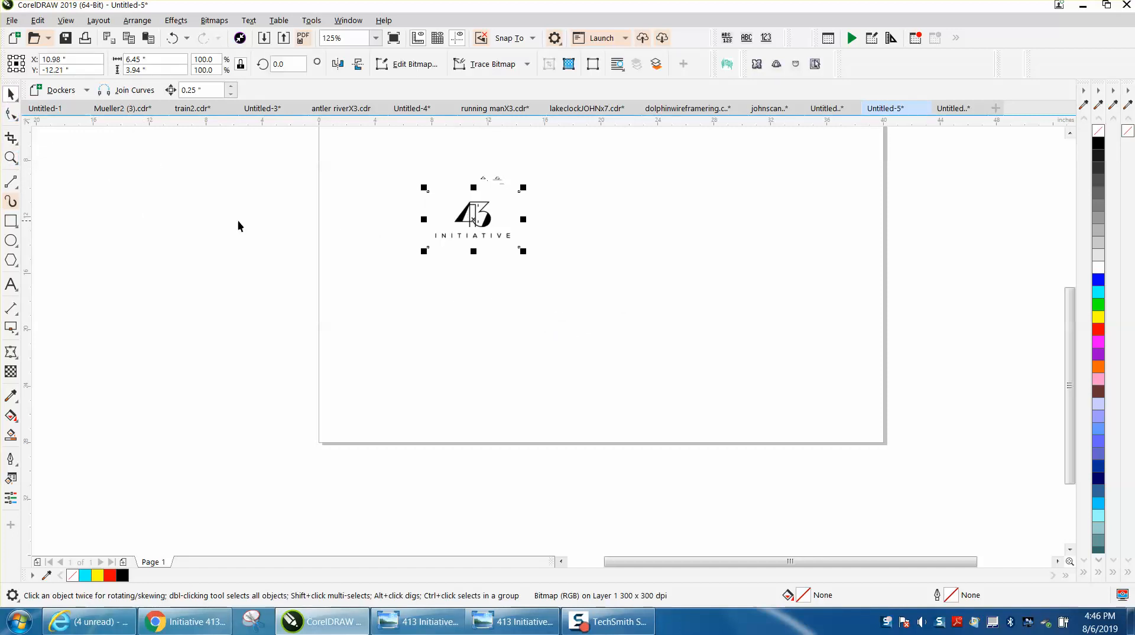
click(12, 158)
drag(557, 259, 557, 259)
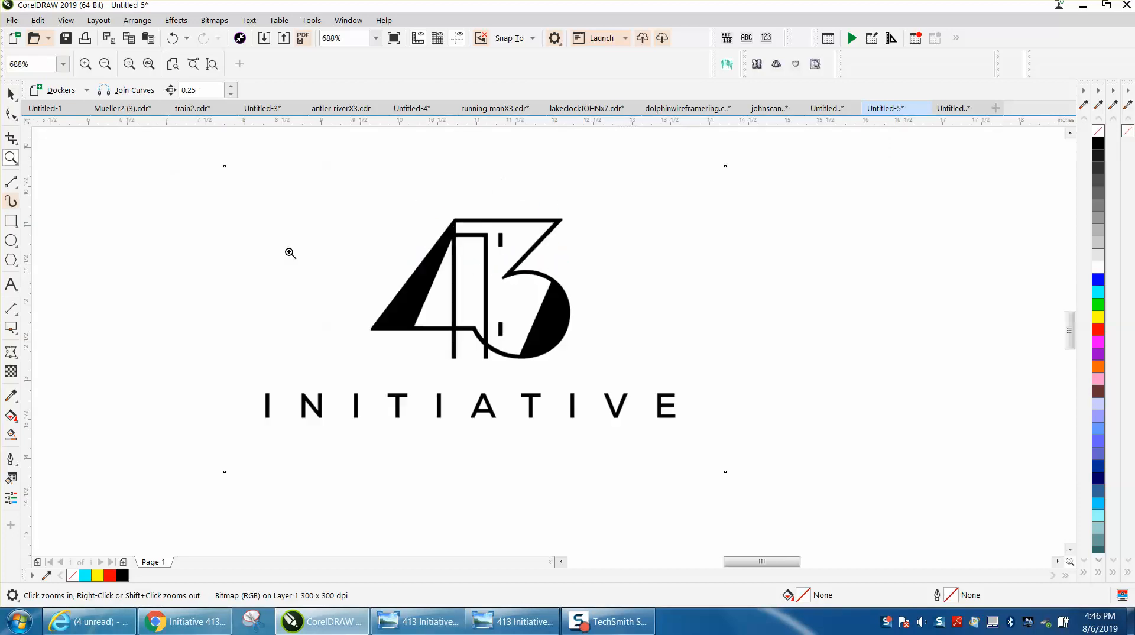
Check the cropped bitmap's size and resolution in the Resample settings, then cancel without changing them
click(11, 93)
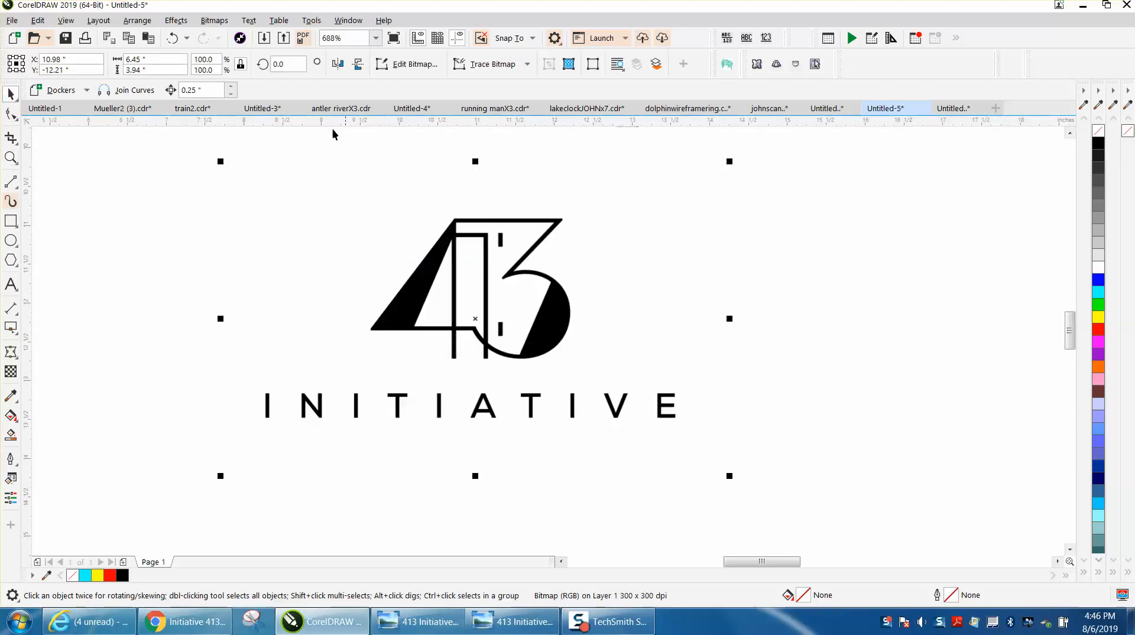
click(220, 21)
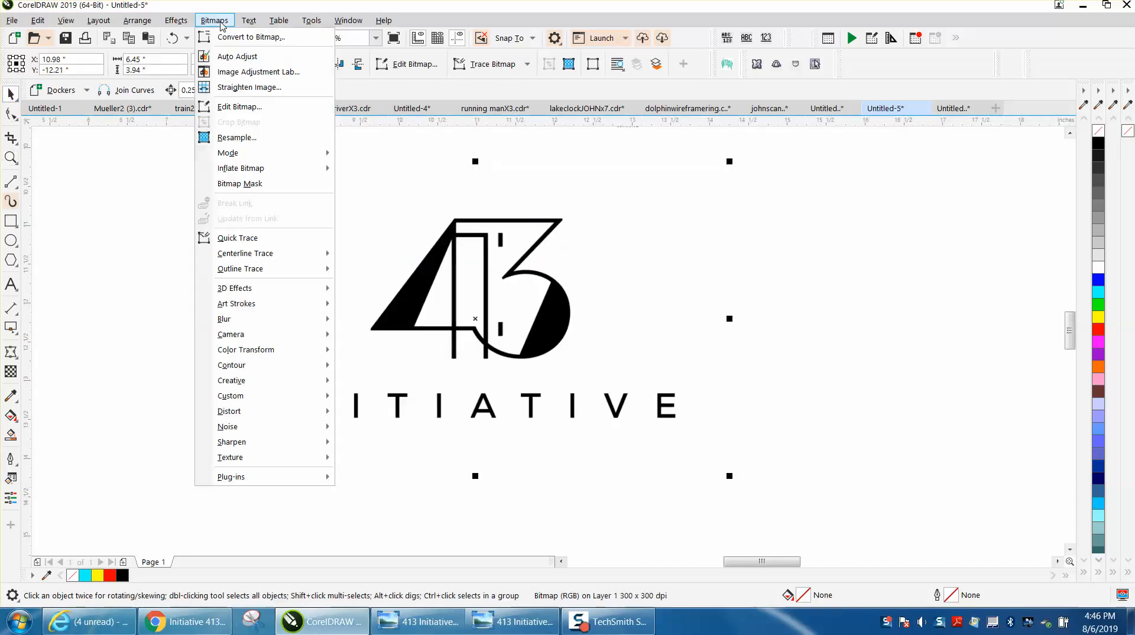
click(248, 141)
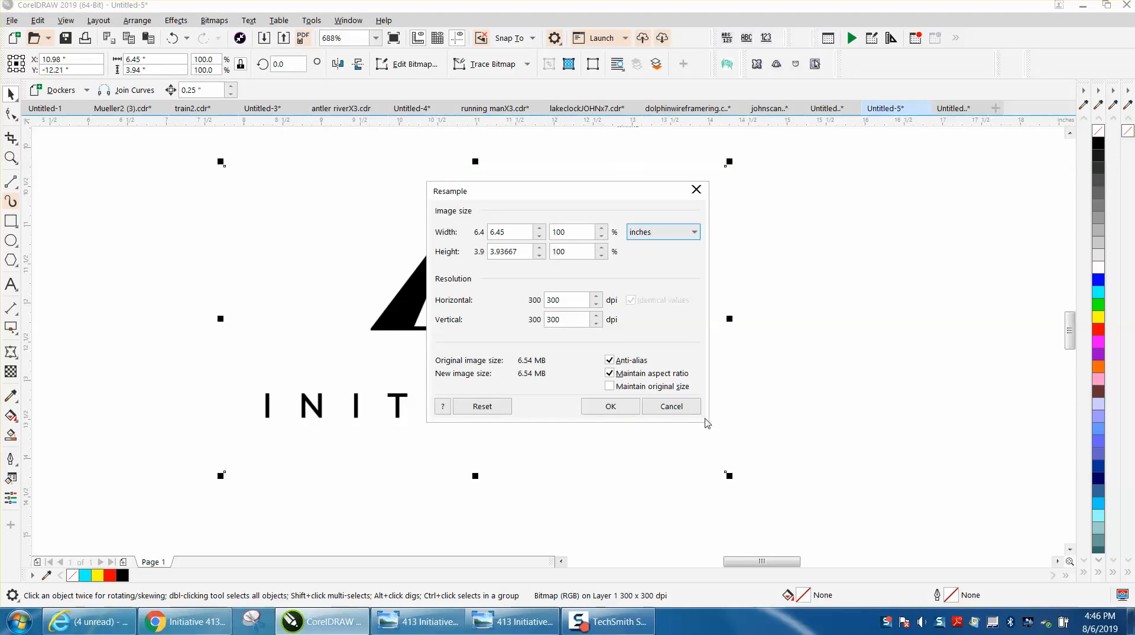
click(674, 408)
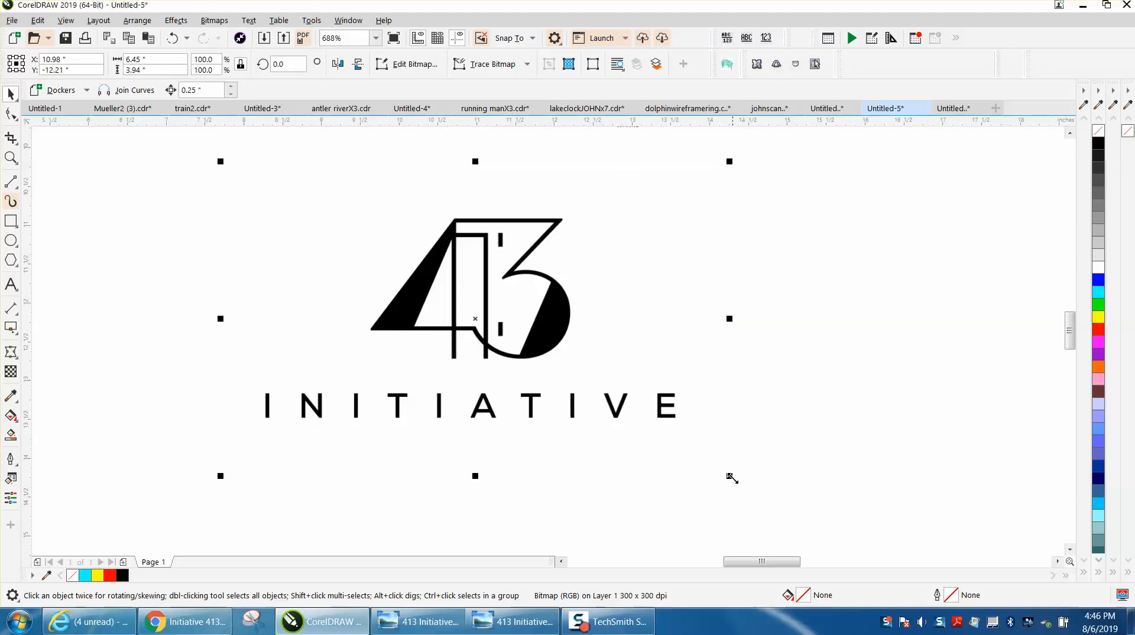
Scale the logo bitmap down to about 1.12 by 0.68 inches and check its resolution in the Resample settings
drag(731, 479, 316, 223)
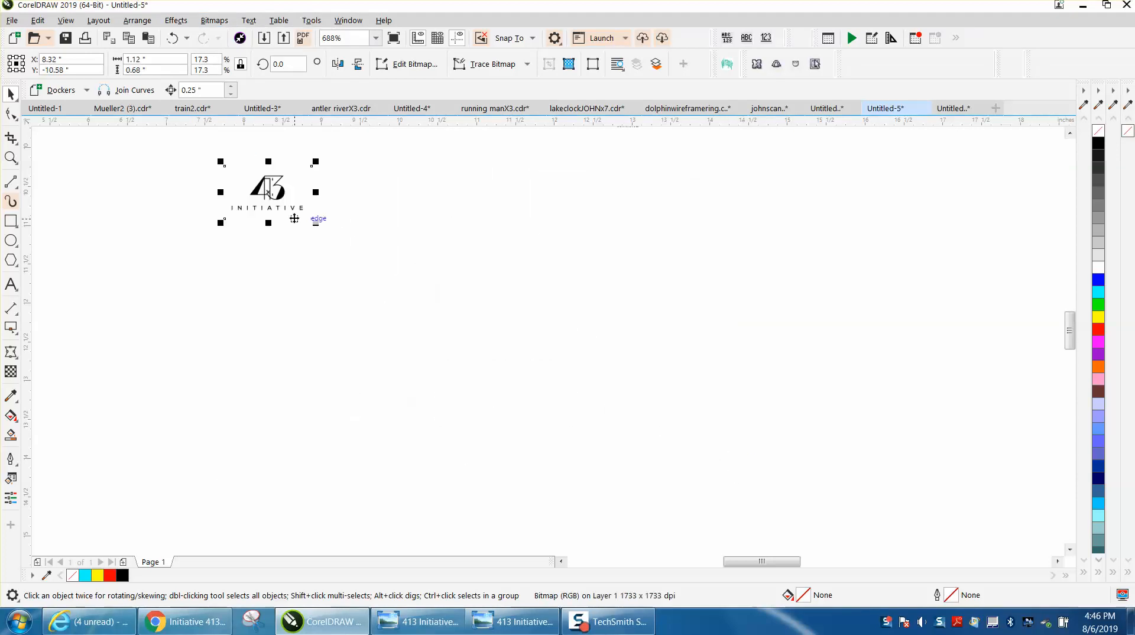
drag(269, 192, 436, 212)
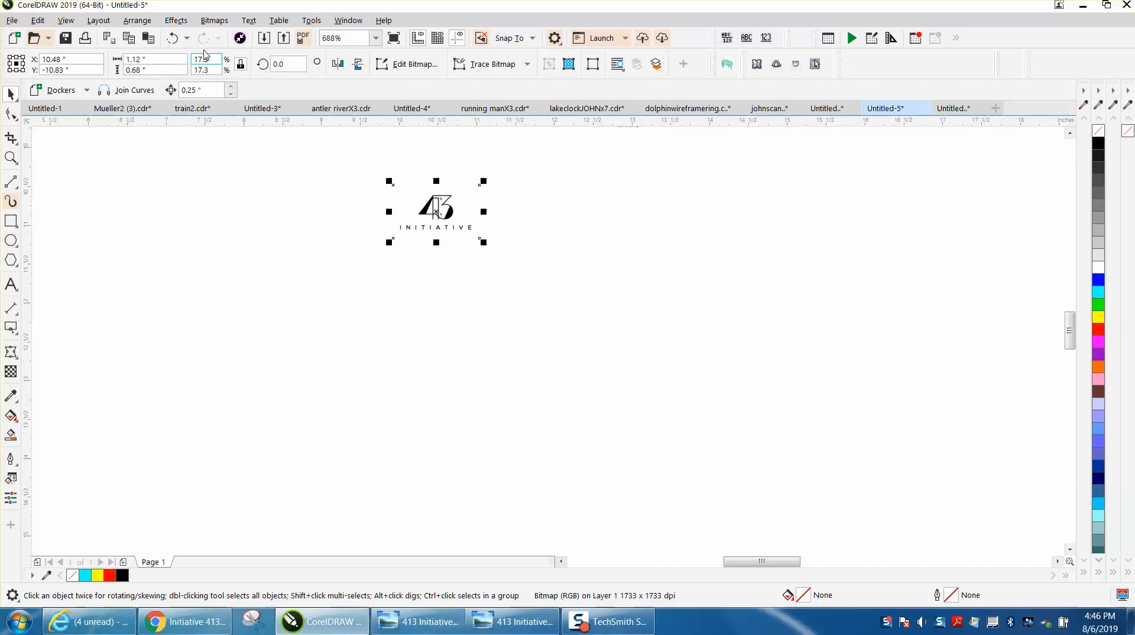
click(214, 20)
key(Escape)
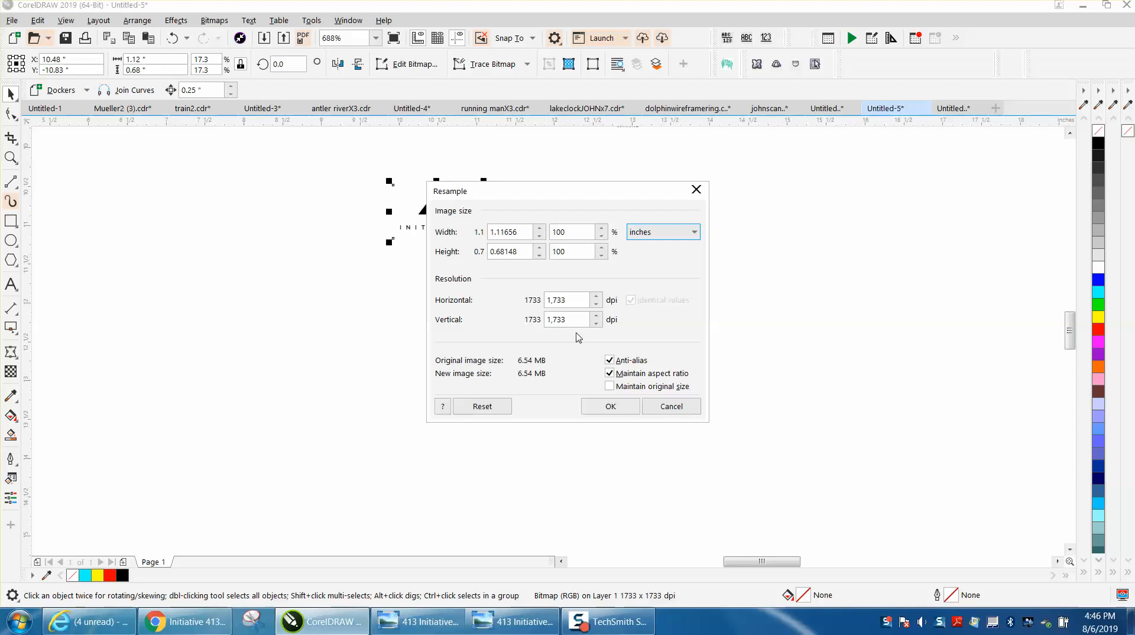
click(610, 406)
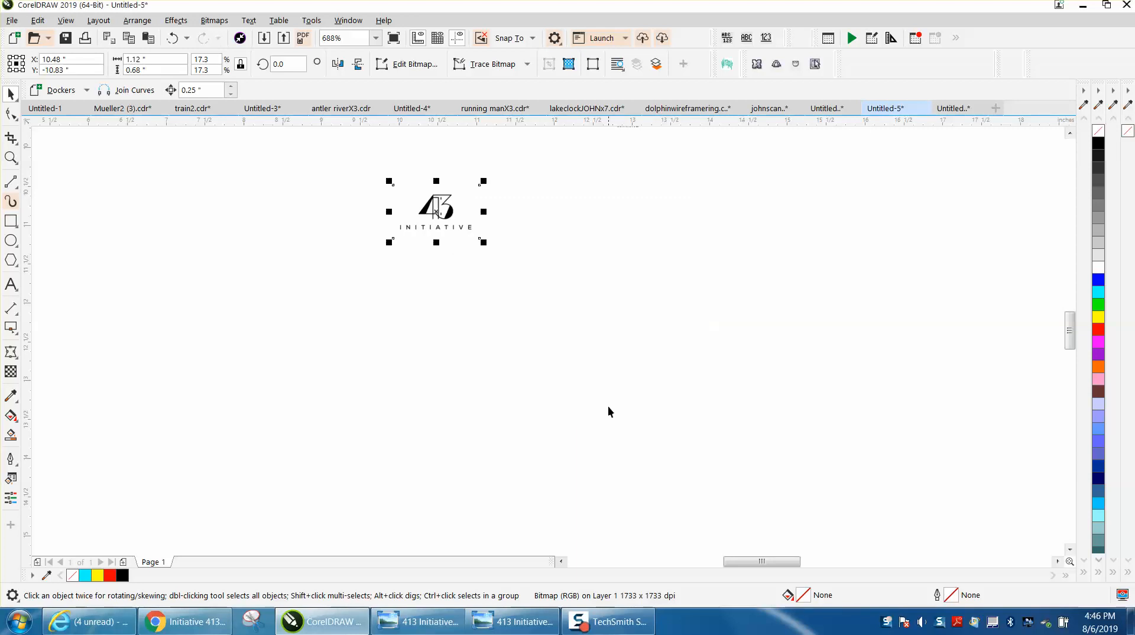
Convert the reduced logo to a 600 dpi Black and White (1-bit) bitmap without dithering
click(214, 21)
click(236, 36)
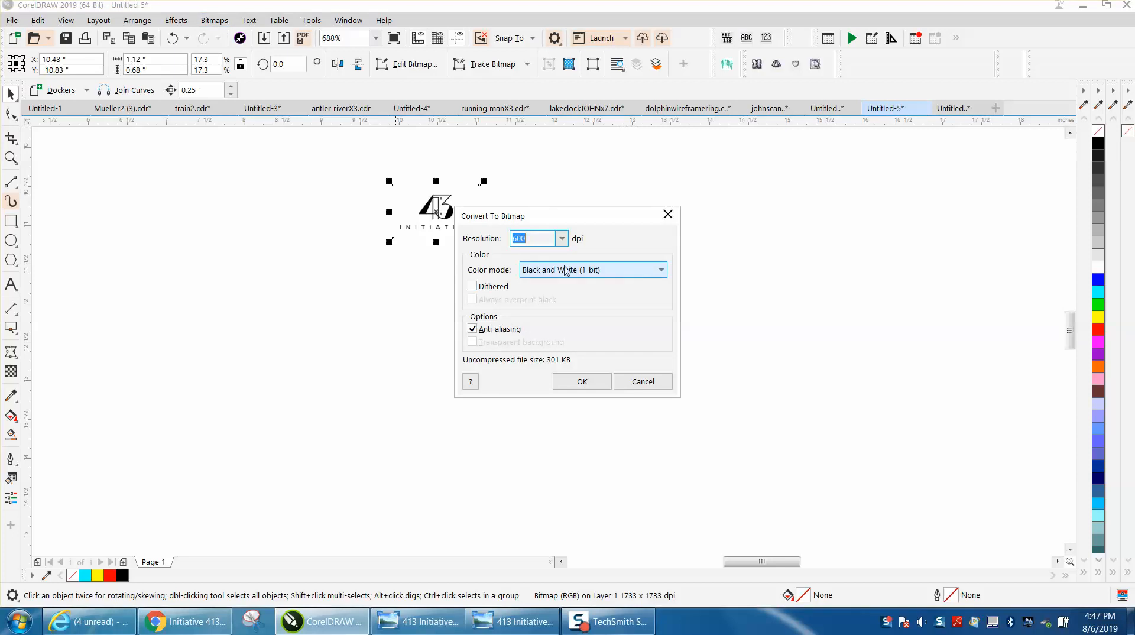
click(581, 380)
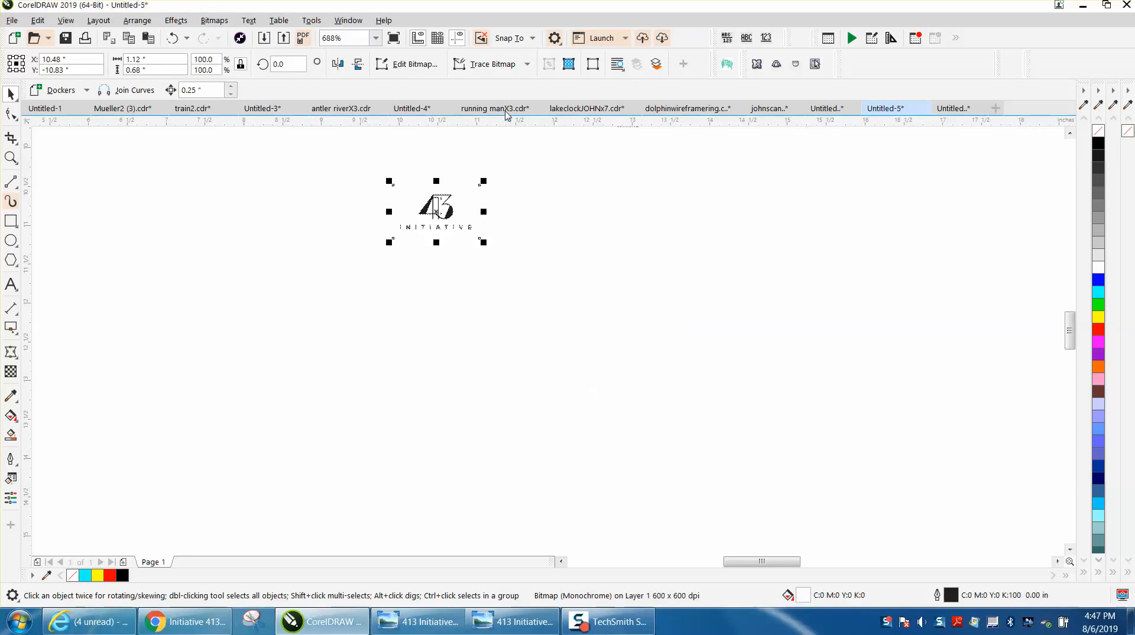
Outline-trace the monochrome logo with the Clipart image type, removing the background color and keeping the original bitmap
click(213, 20)
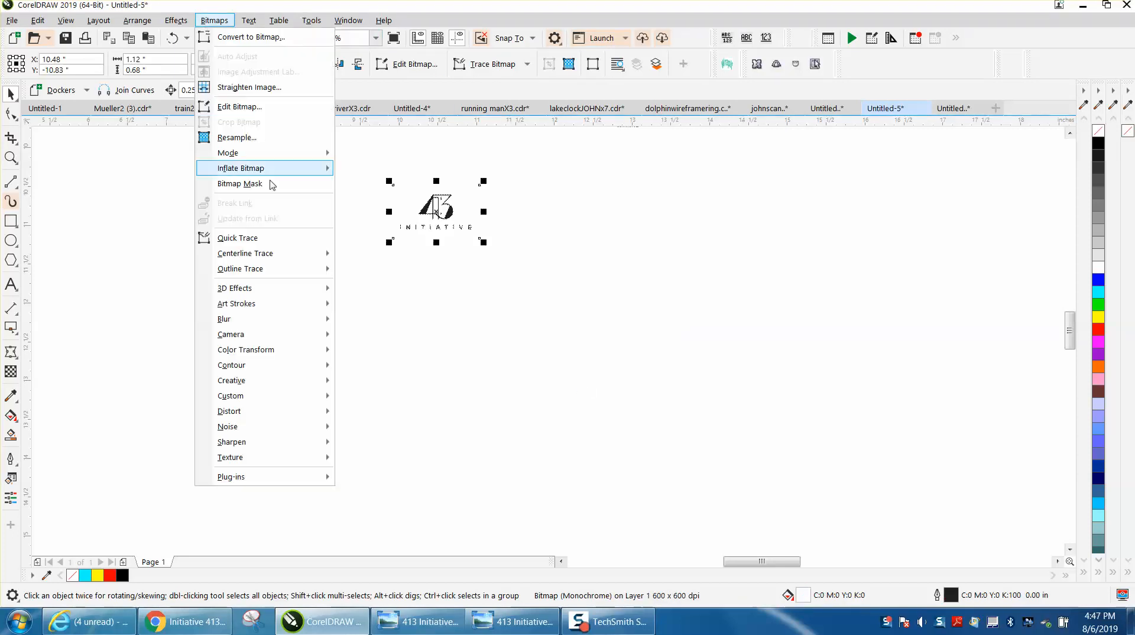
mouse_move(278, 270)
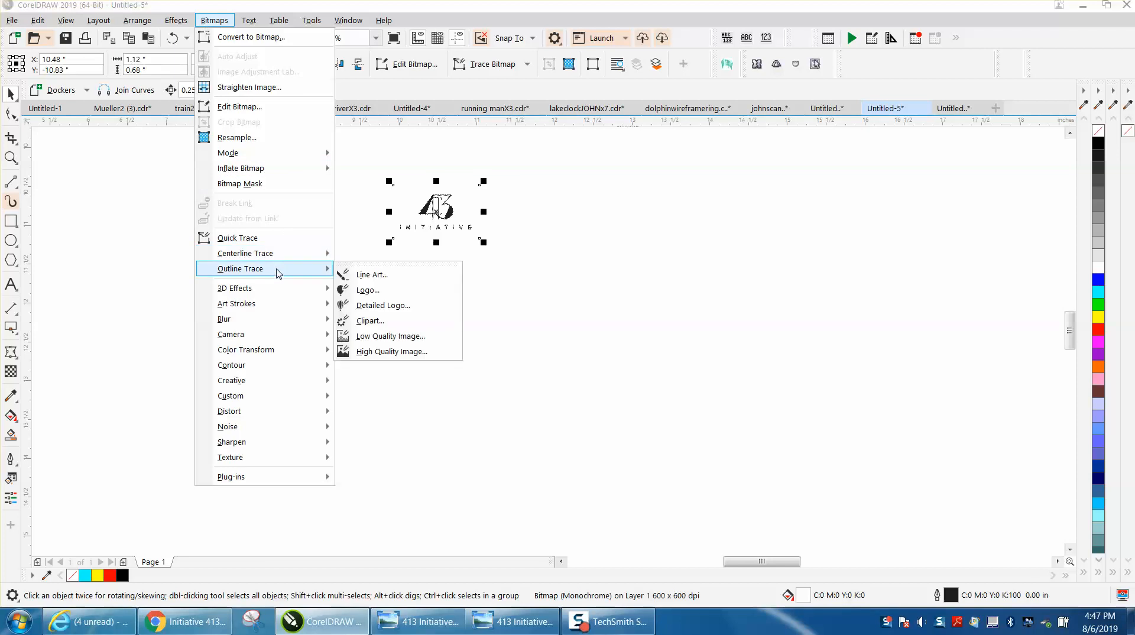
click(373, 326)
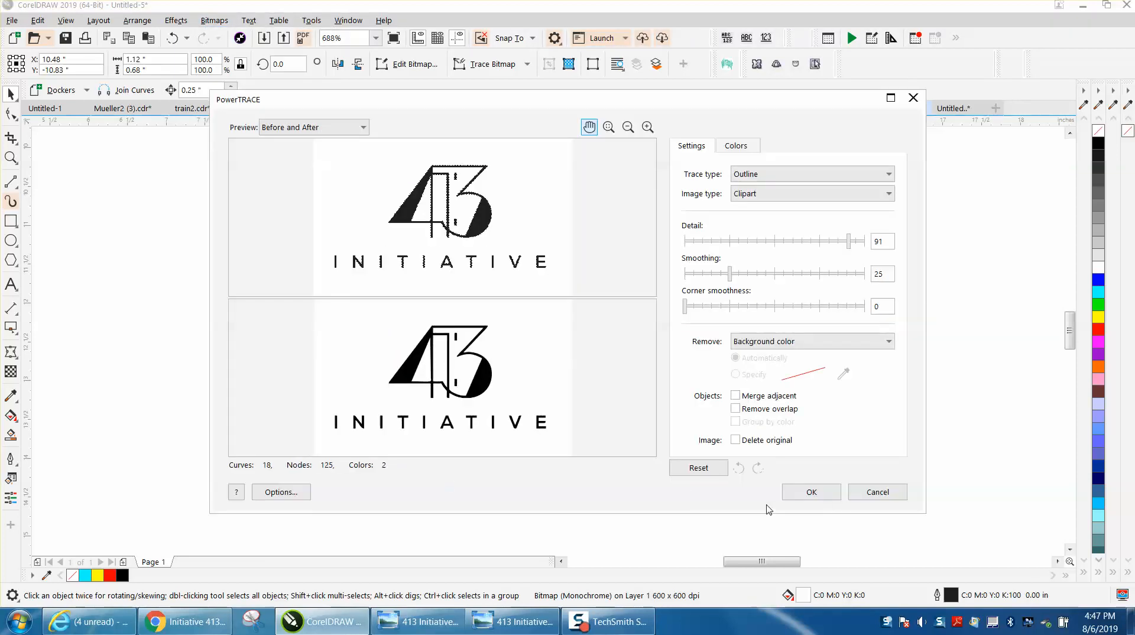
click(811, 493)
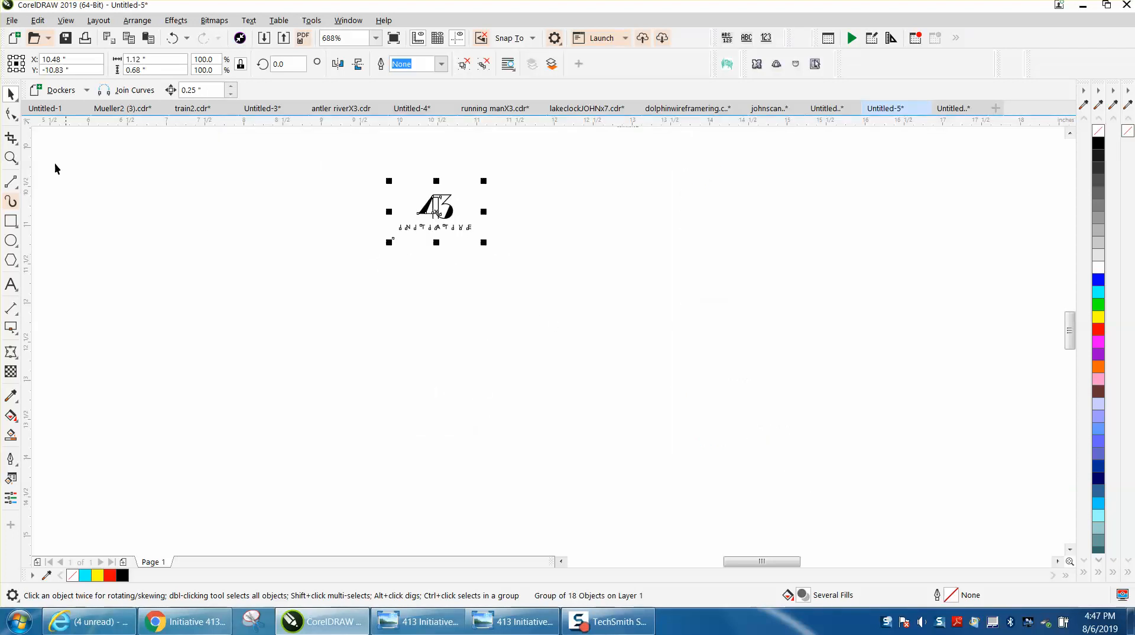
Examine the traced logo's curves, line intersections and lettering up close
click(11, 157)
drag(383, 172, 543, 263)
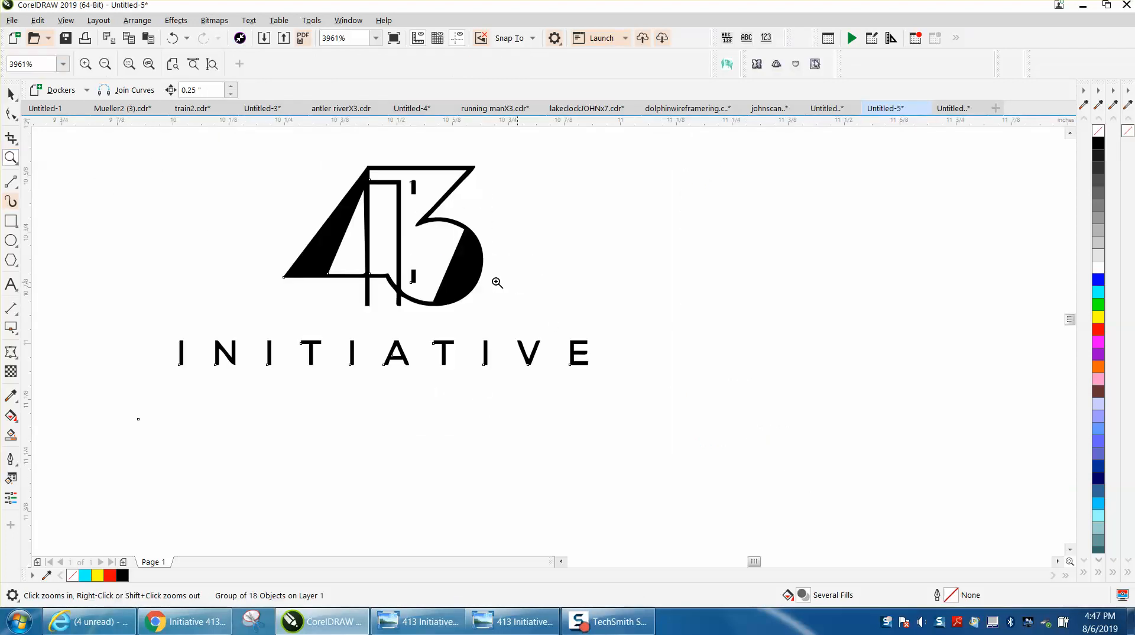
drag(418, 259, 532, 296)
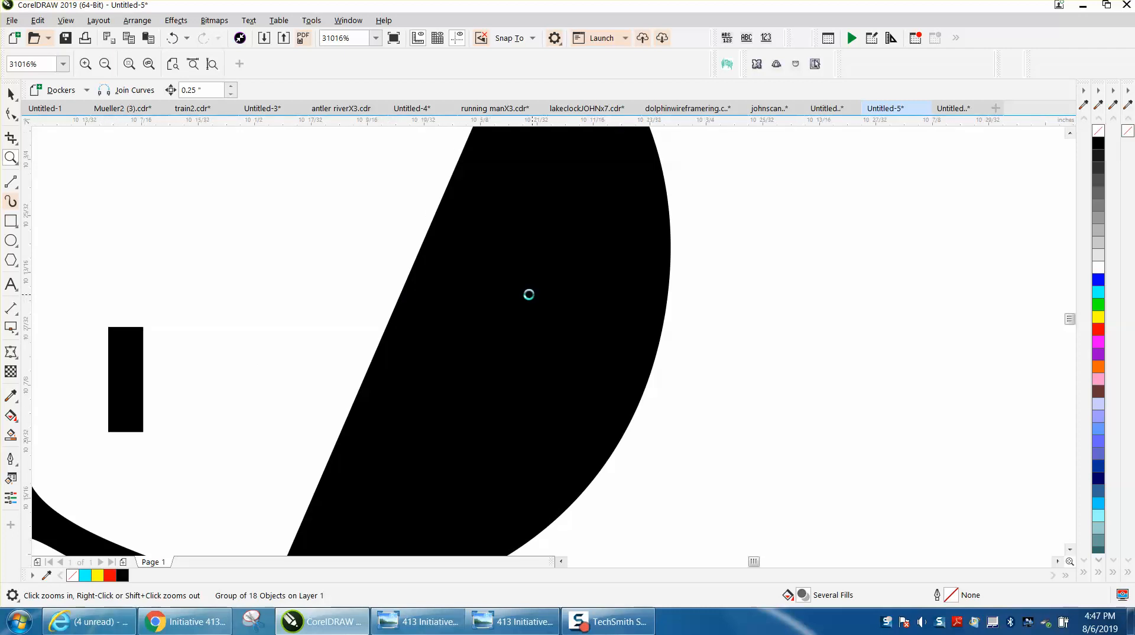
drag(225, 347, 325, 462)
scroll(398, 342, down, 2)
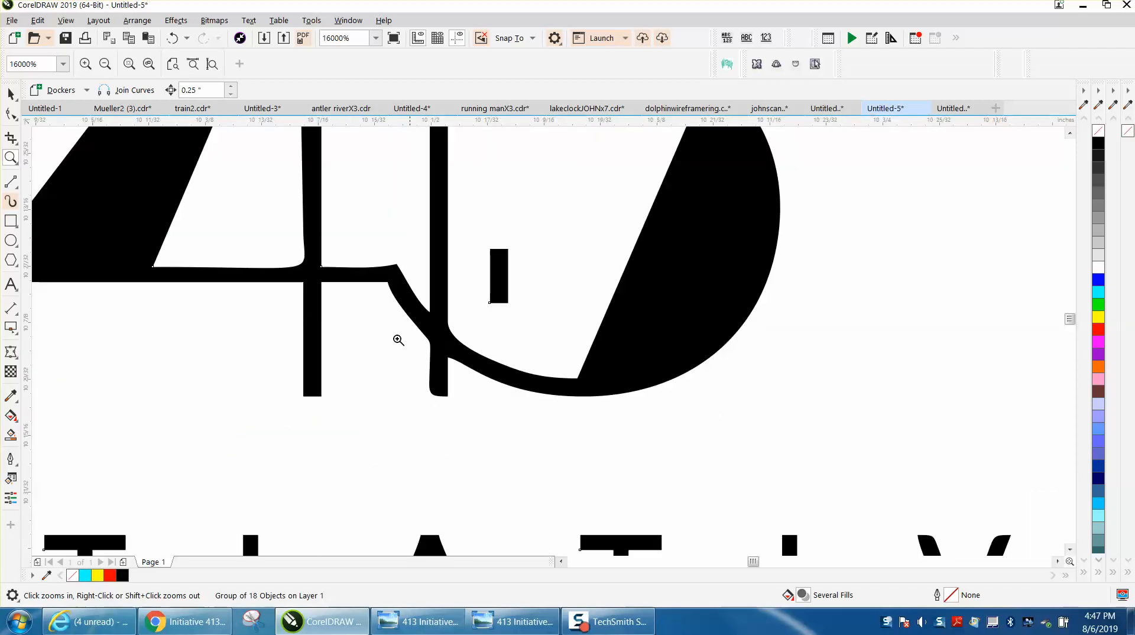
scroll(319, 271, down, 1)
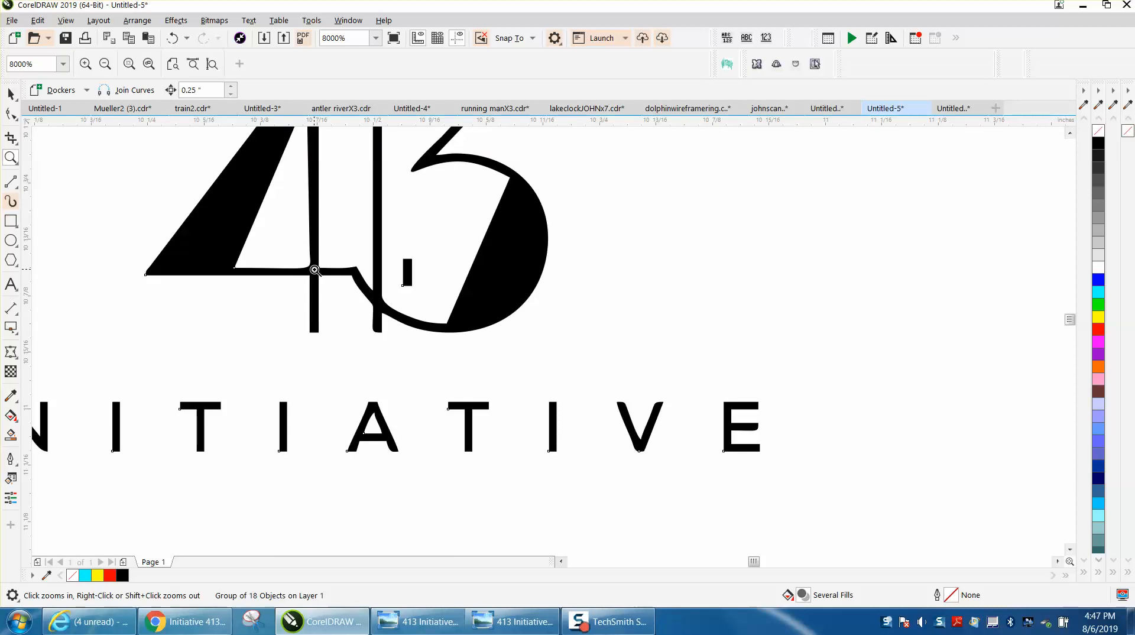
scroll(315, 271, down, 1)
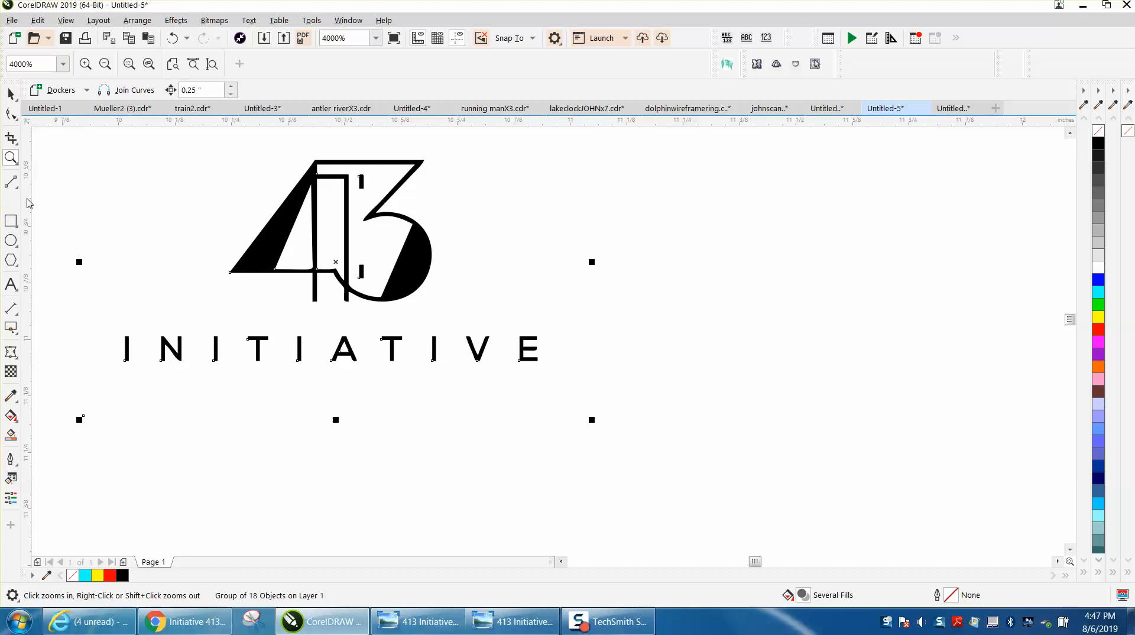
Place a yellow-filled rectangle about 1.26 by 0.66 inches behind the traced logo and its bitmap
click(10, 220)
drag(76, 138, 645, 434)
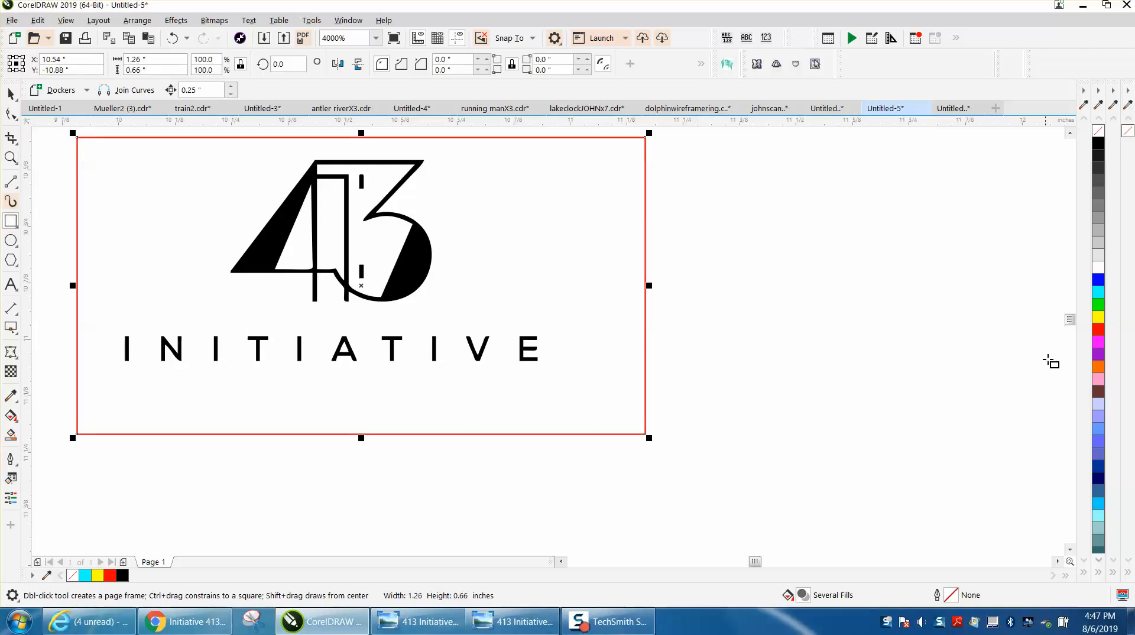
click(1098, 317)
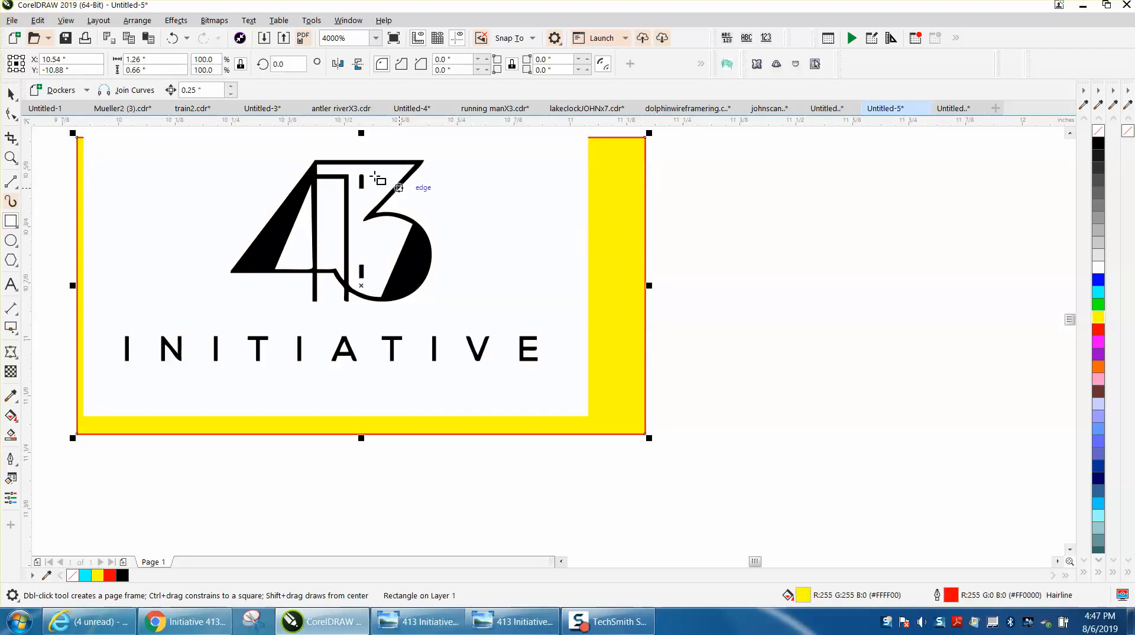
click(140, 22)
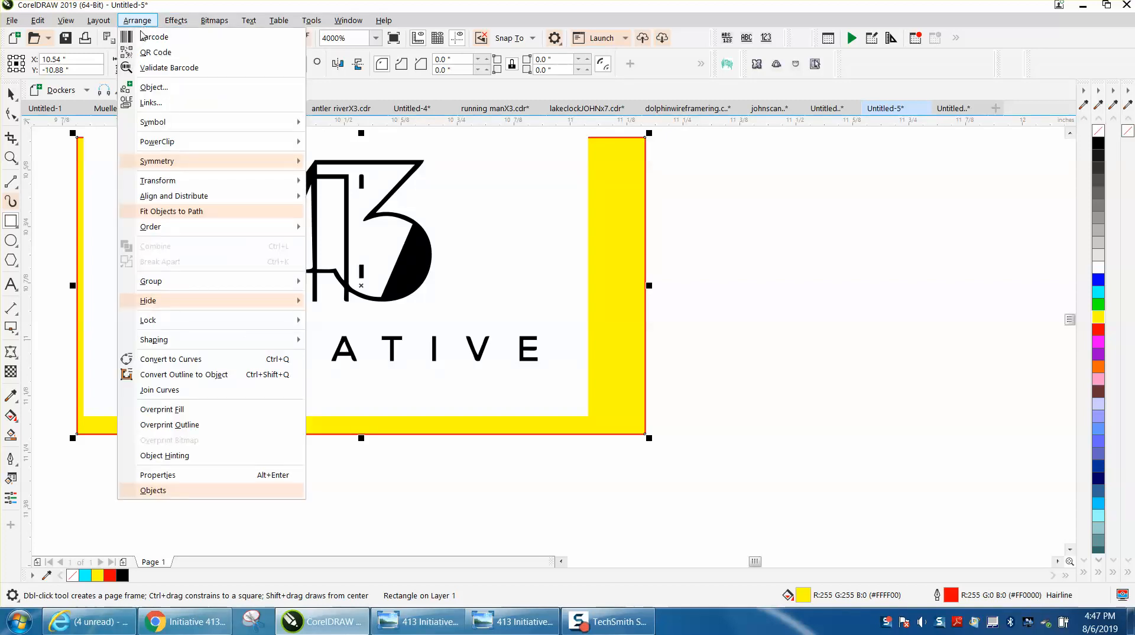
mouse_move(203, 236)
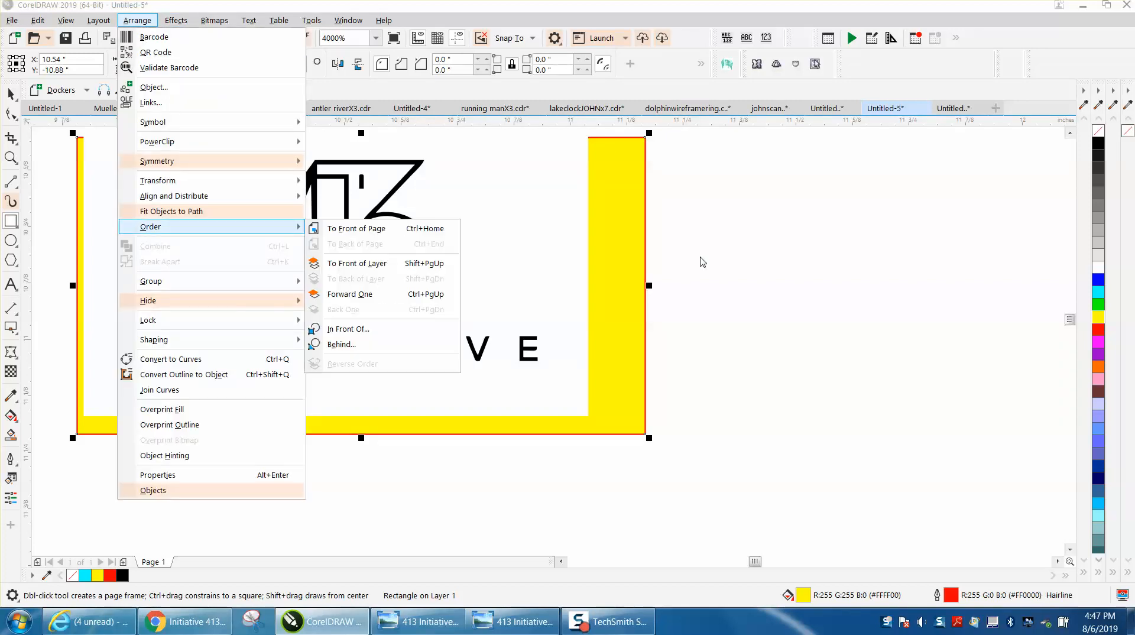
click(11, 94)
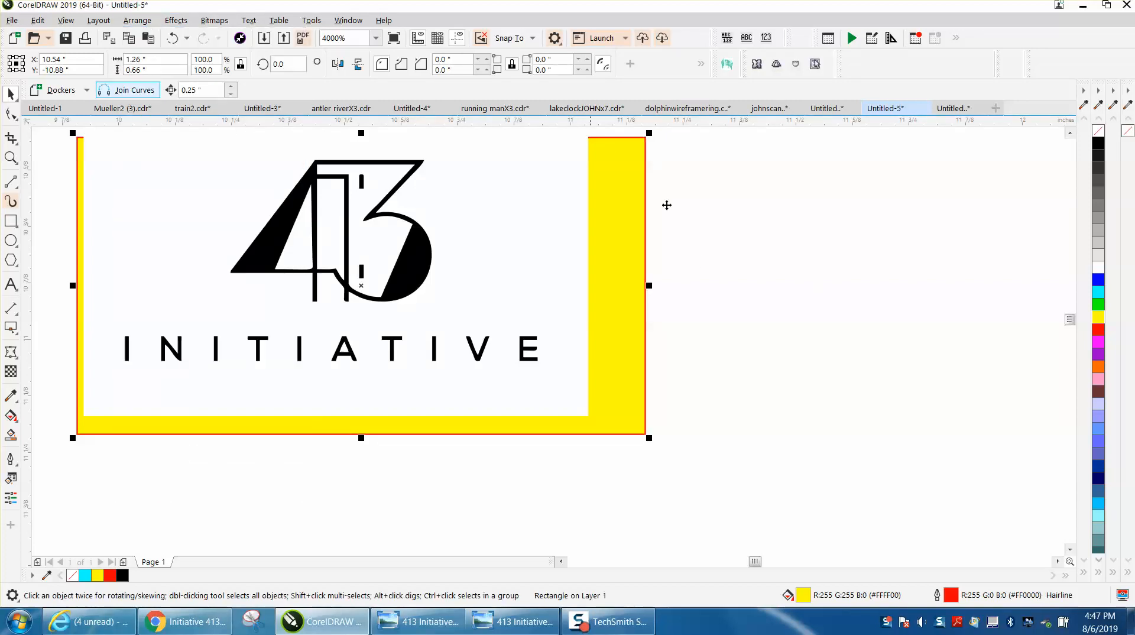
Offset the traced logo group slightly from its original bitmap and ungroup it into separate objects
drag(568, 225, 587, 247)
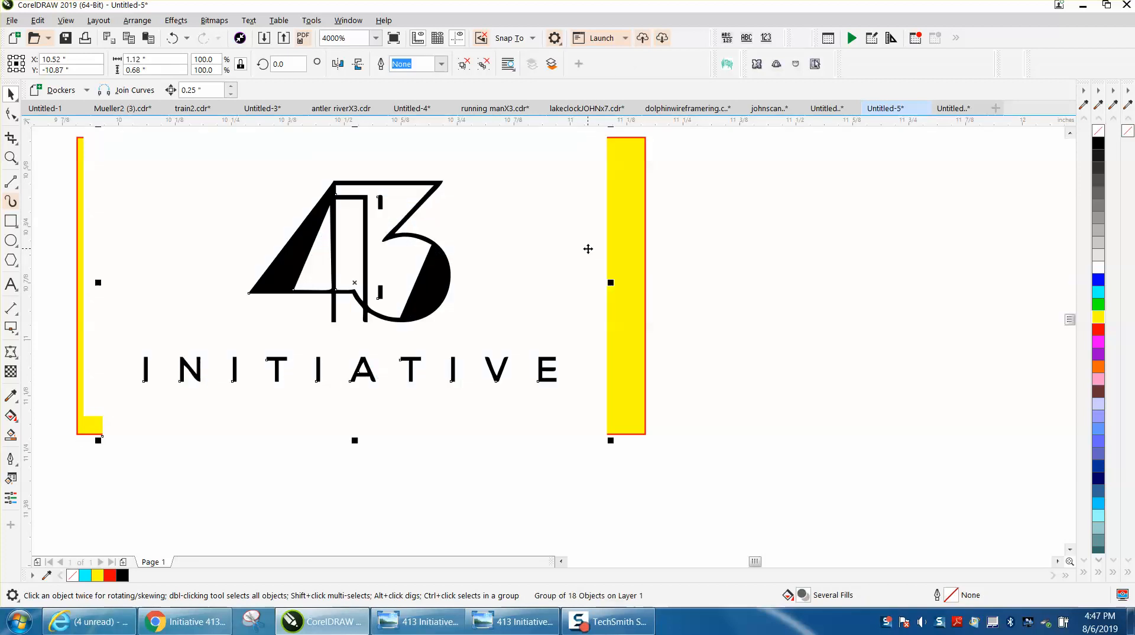
click(137, 20)
mouse_move(181, 282)
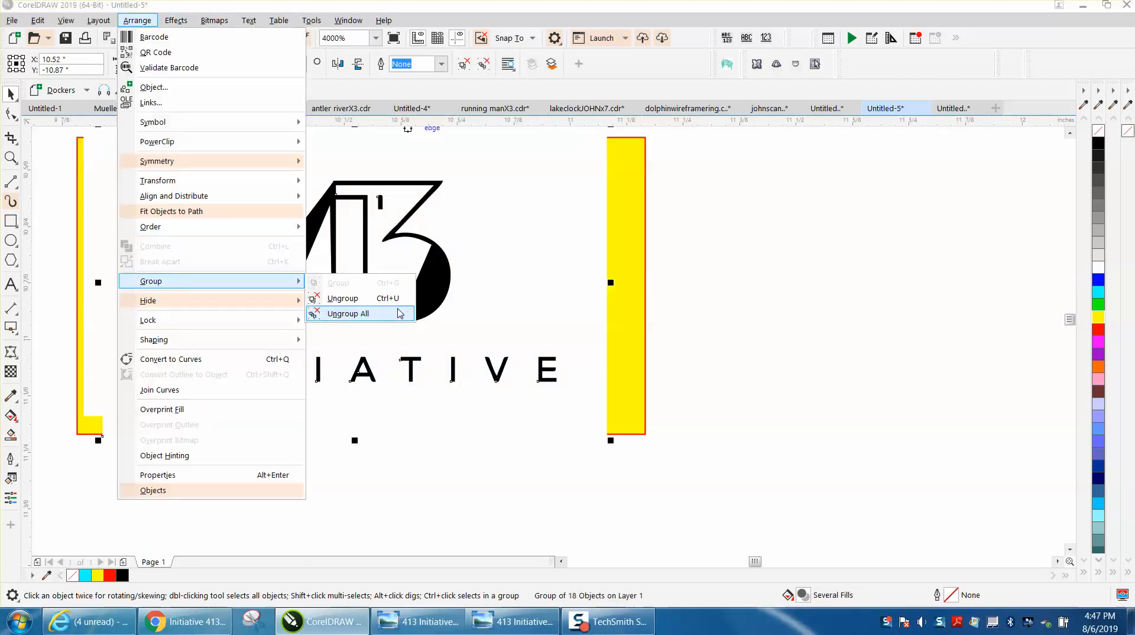
click(366, 300)
click(588, 275)
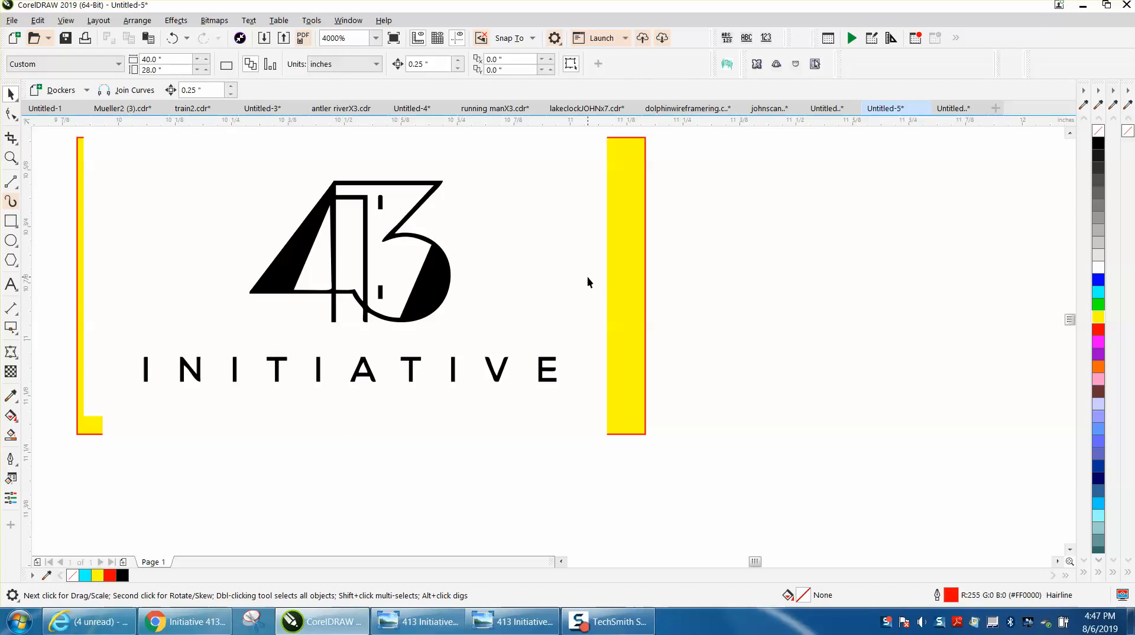
Delete the trace's white background shape and the original bitmap, leaving the traced logo on the yellow rectangle
drag(589, 273, 572, 260)
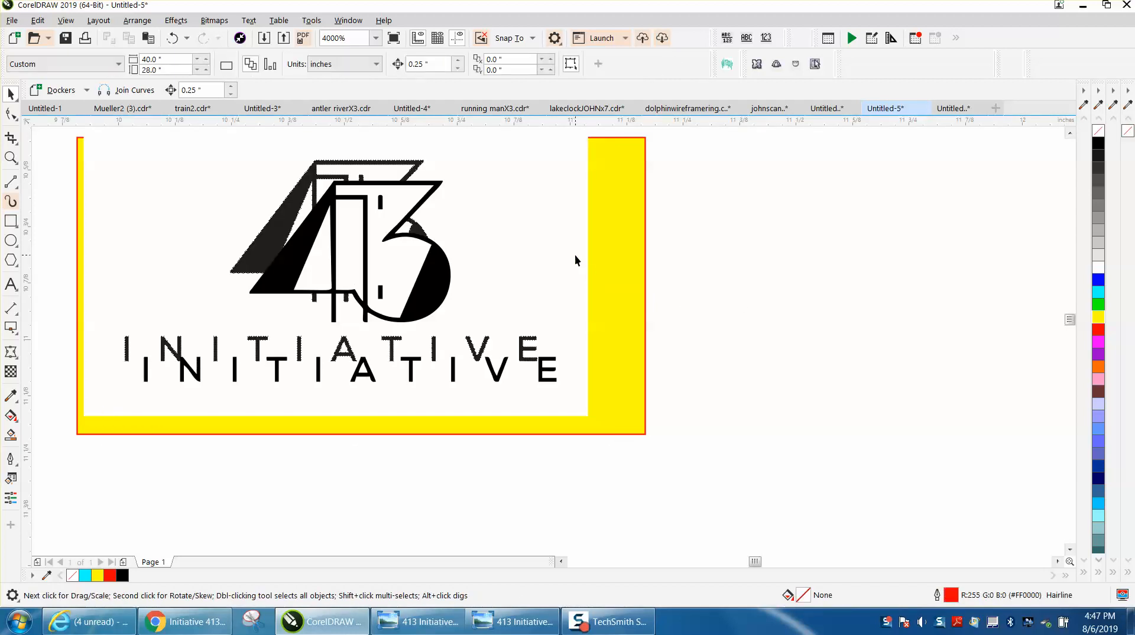
click(564, 249)
key(Delete)
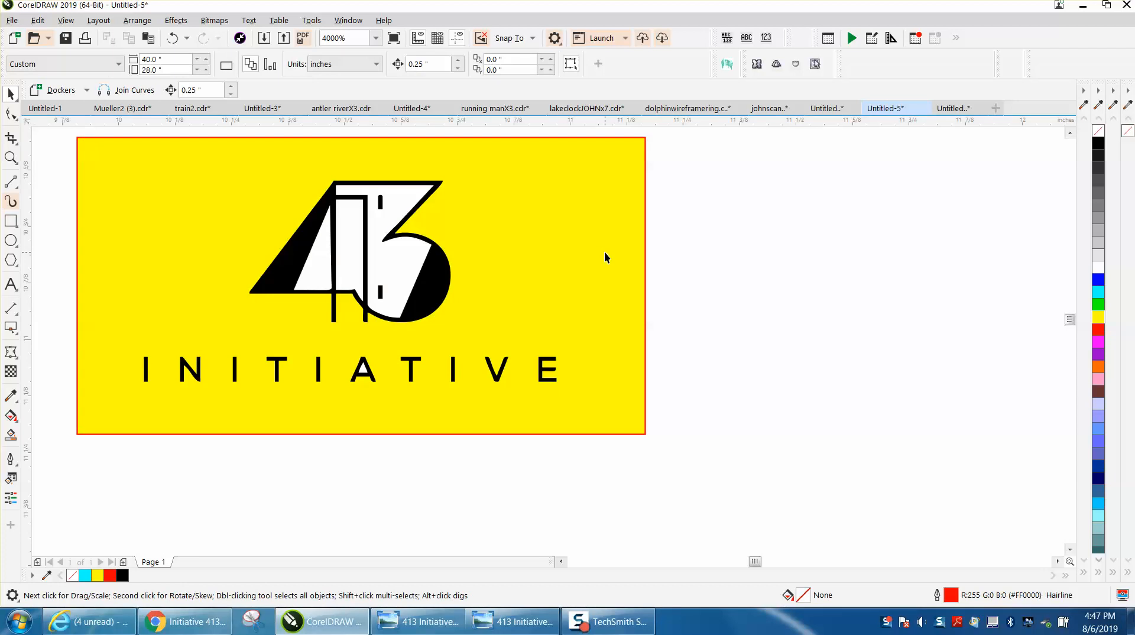
Try deleting the white shape inside the 3 of the traced logo, and undo the deletion
click(392, 220)
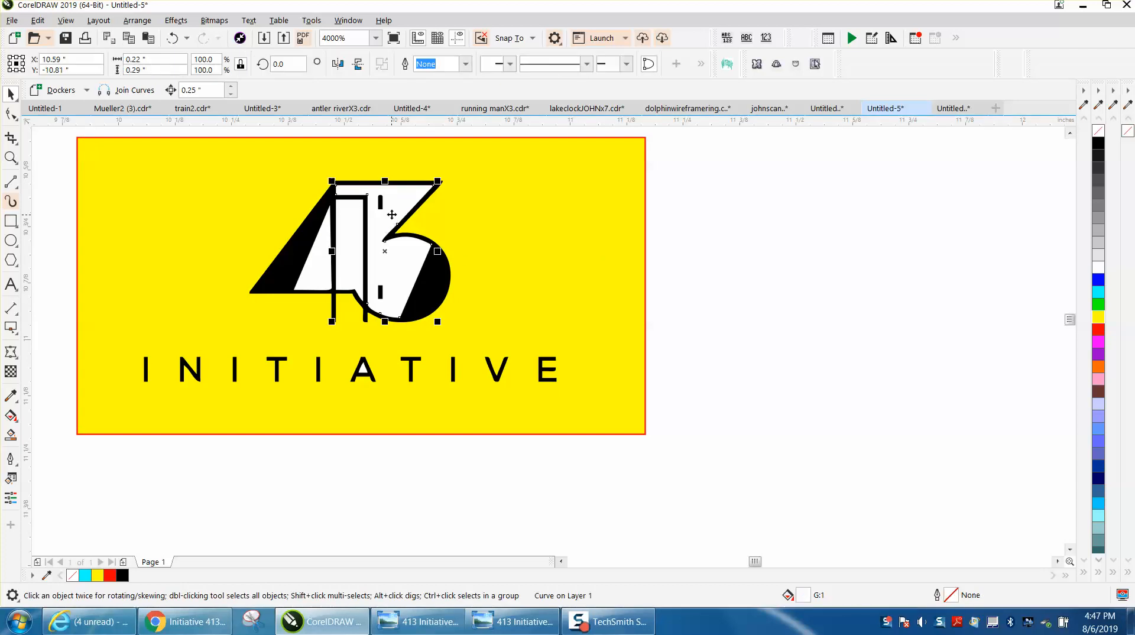
key(Delete)
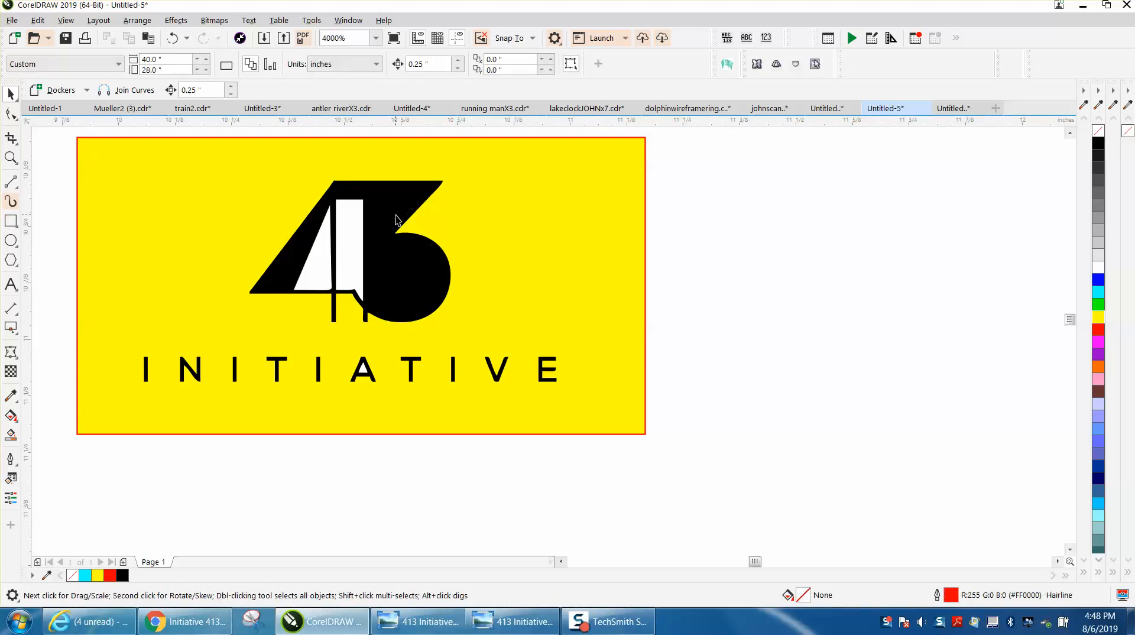
click(172, 37)
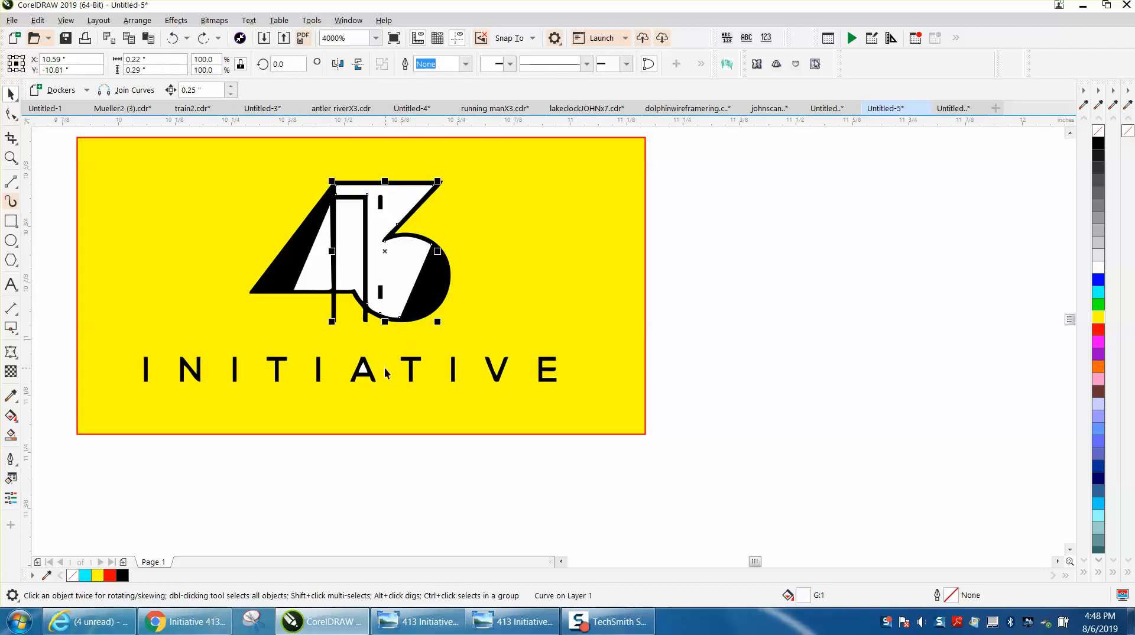
Examine the trace quality at the 413 symbol's lower line intersections and in the INITIATIVE letters against the yellow background
click(11, 158)
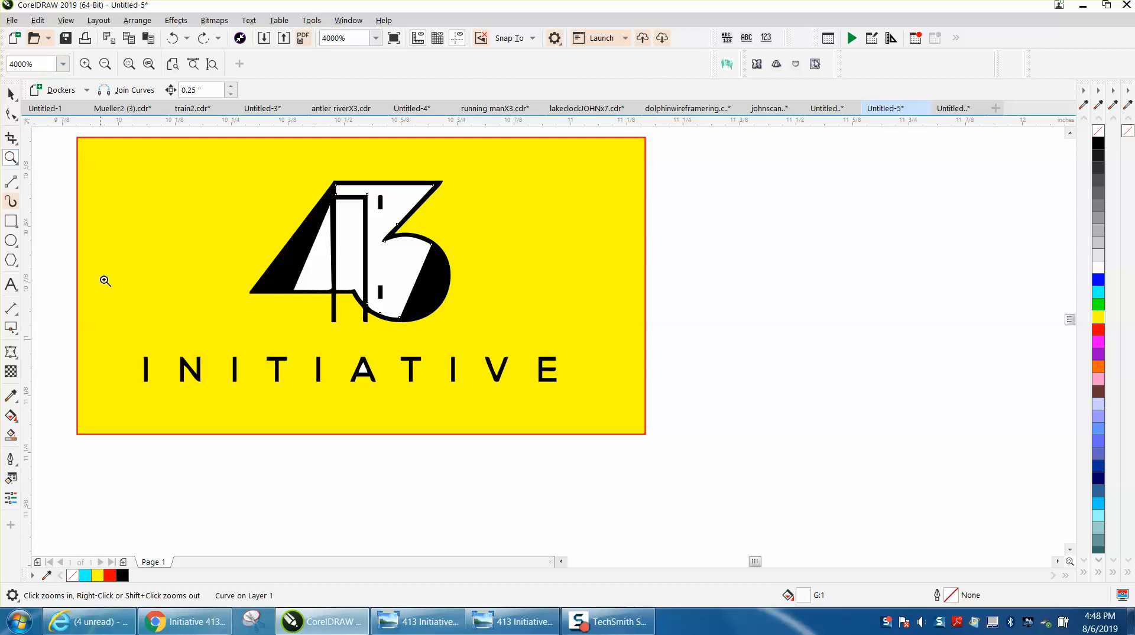
drag(254, 292, 436, 334)
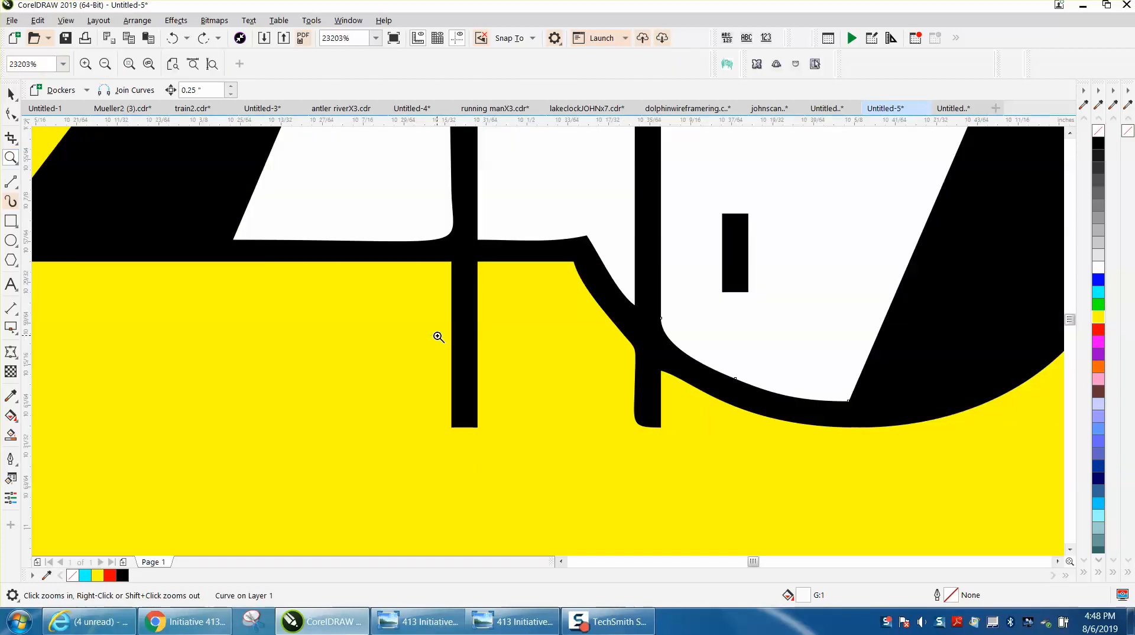
right_click(432, 333)
drag(182, 416, 246, 462)
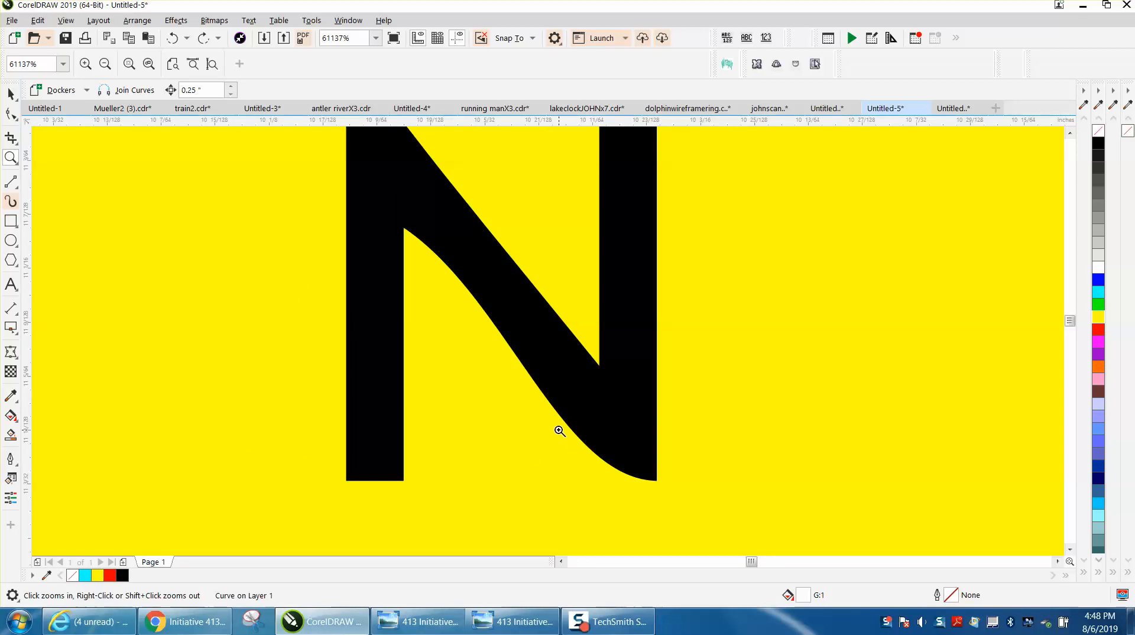
right_click(559, 429)
right_click(553, 424)
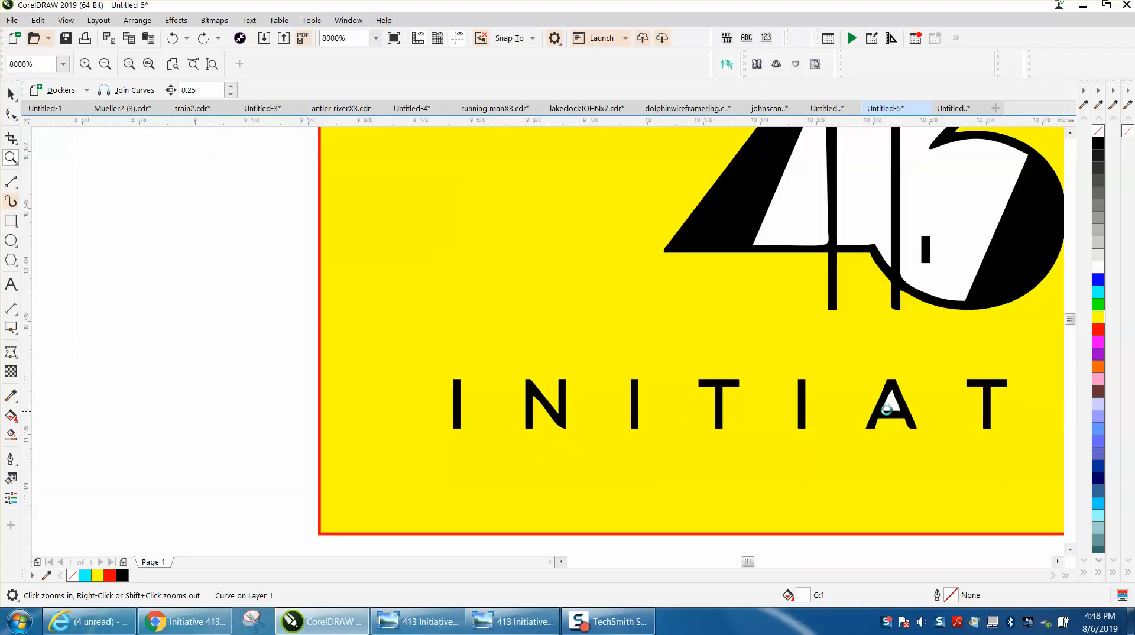
right_click(898, 412)
right_click(826, 399)
mouse_move(746, 561)
mouse_down()
mouse_move(773, 561)
mouse_move(737, 565)
mouse_up()
right_click(609, 430)
right_click(605, 420)
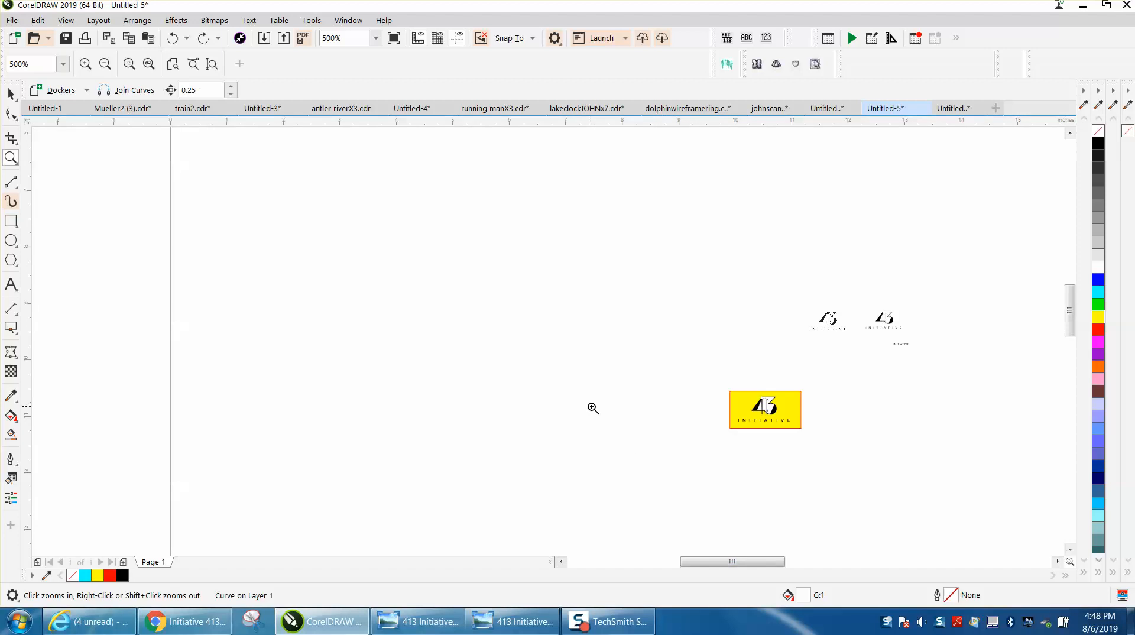
Place the Arial INITIATIVE text just below the traced lettering and enlarge it to about 6.08 pt
click(10, 93)
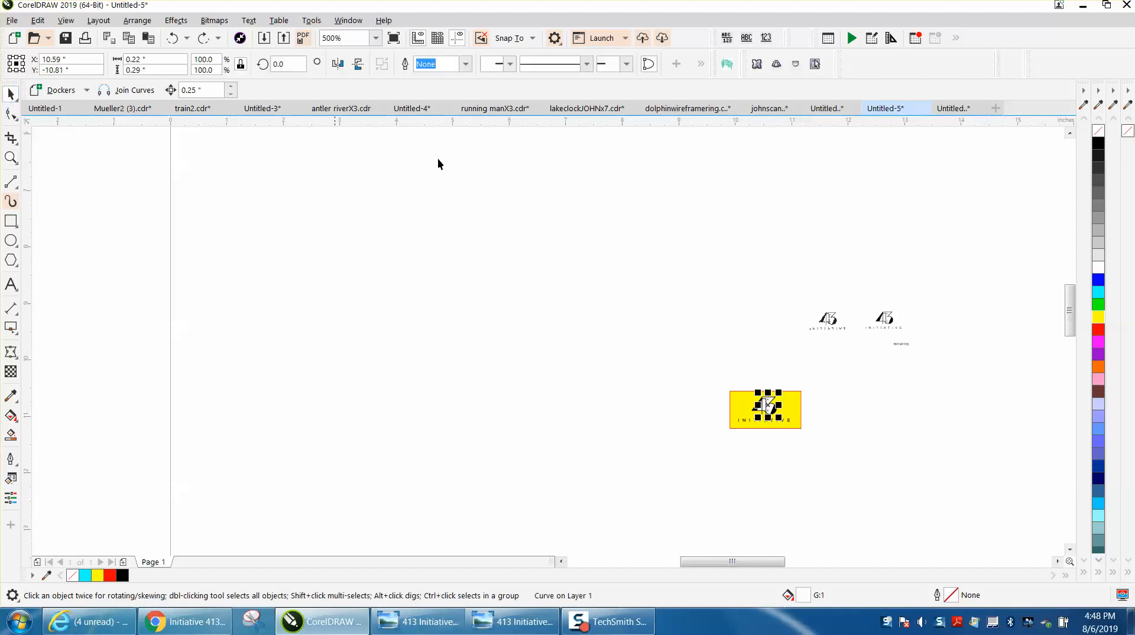
drag(903, 344, 750, 430)
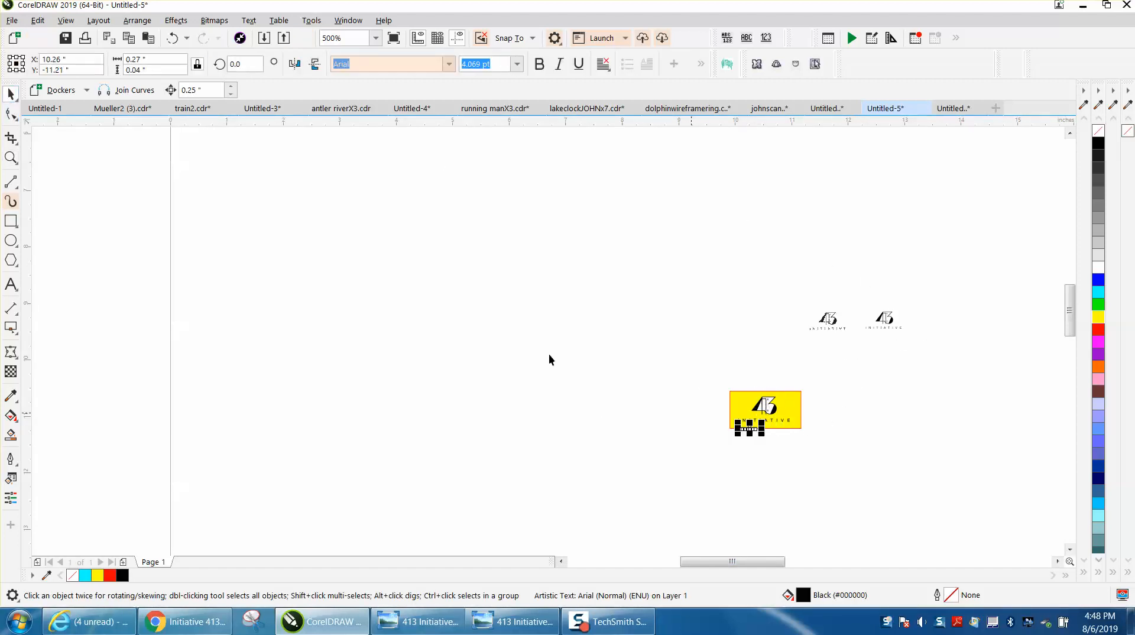
click(11, 158)
scroll(881, 473, up, 4)
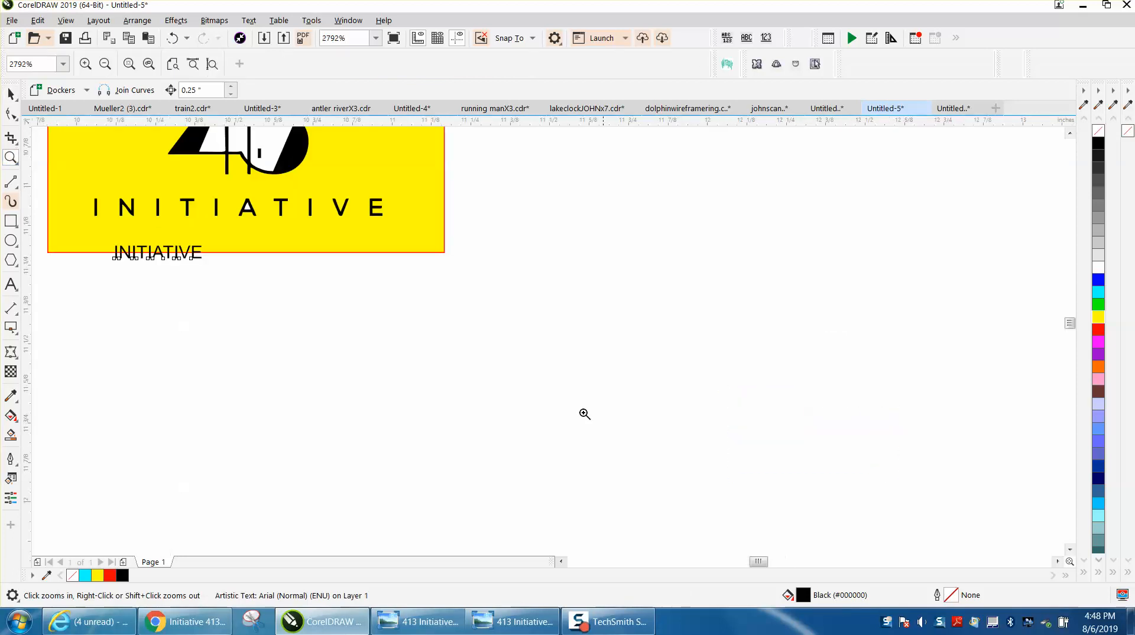
click(11, 93)
drag(159, 256, 231, 251)
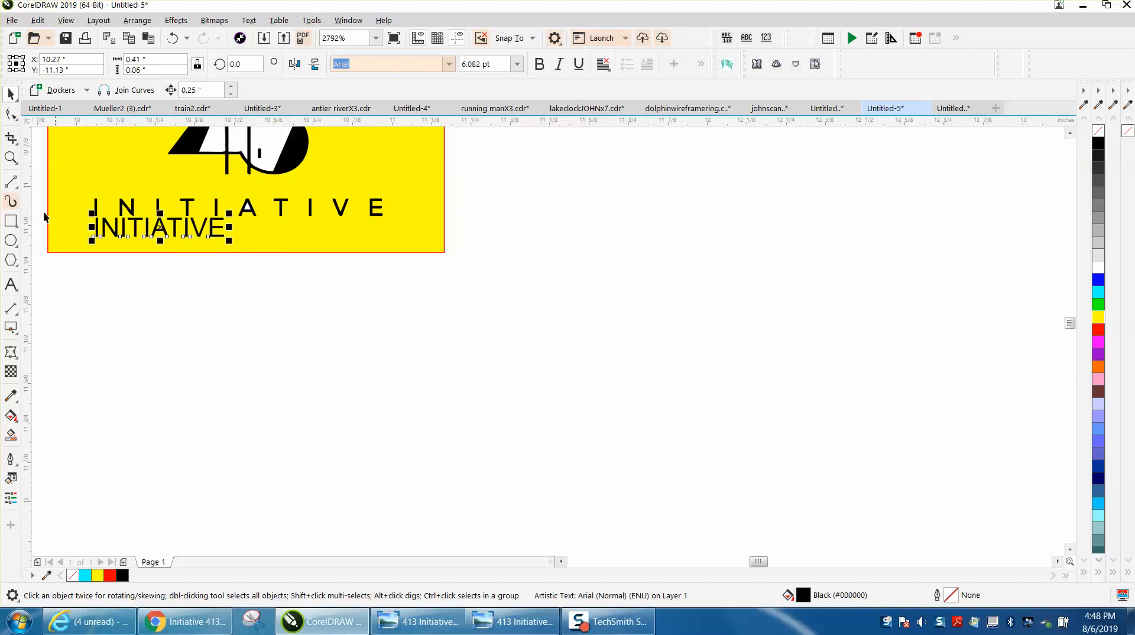
Align the INITIATIVE text's left edge with the traced word and widen its letter spacing to match, about 0.92 inches overall
click(11, 157)
drag(237, 250, 566, 280)
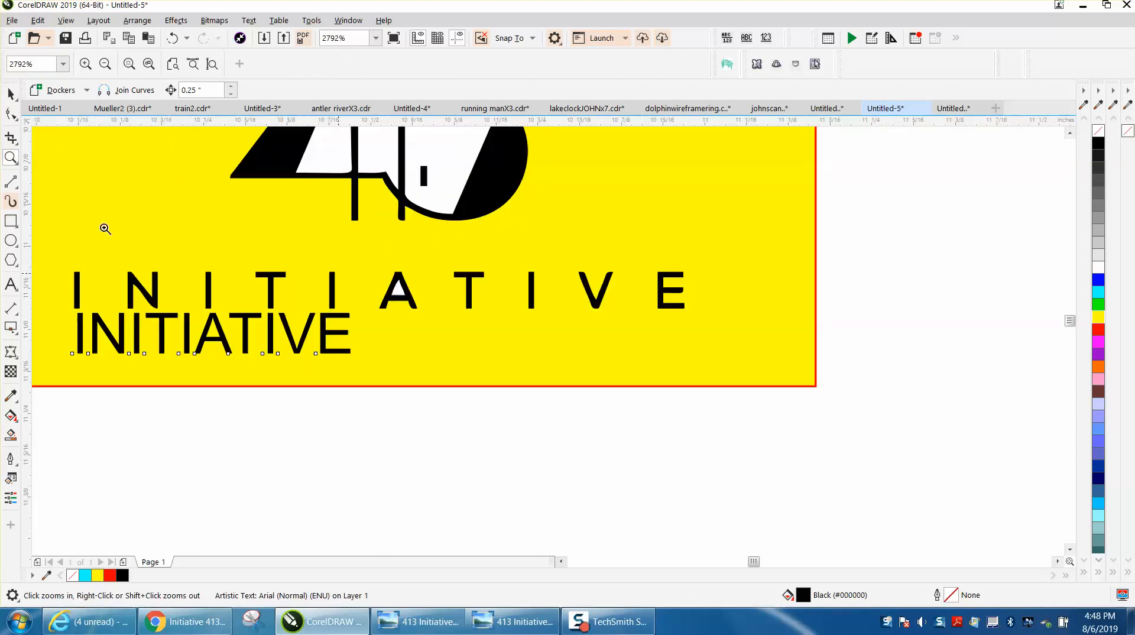
click(11, 95)
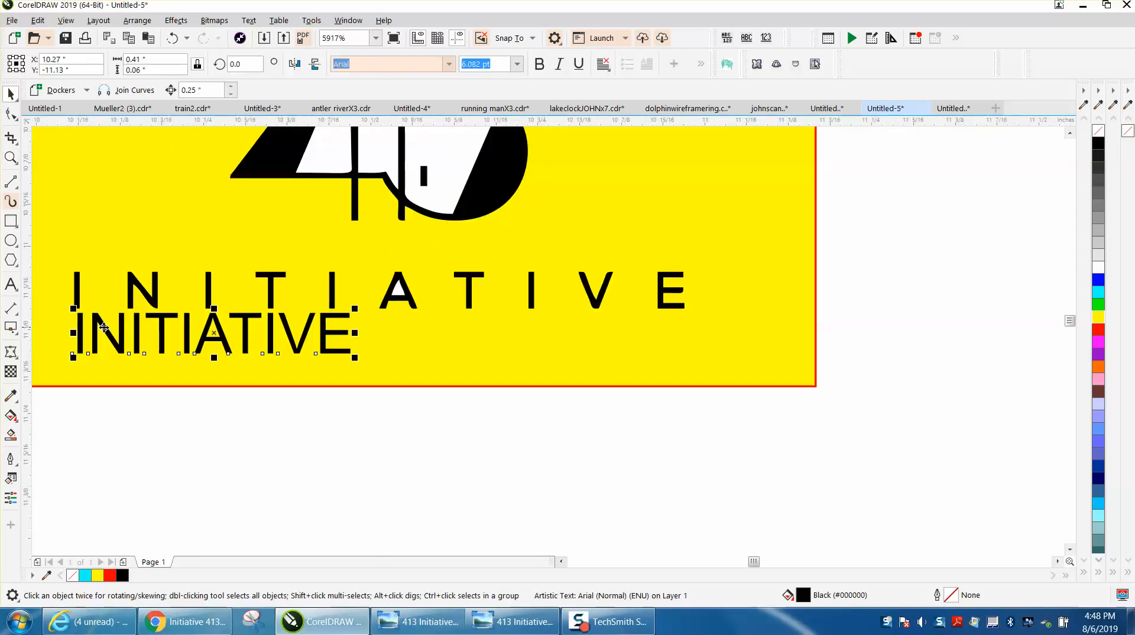
drag(215, 334, 208, 327)
click(10, 114)
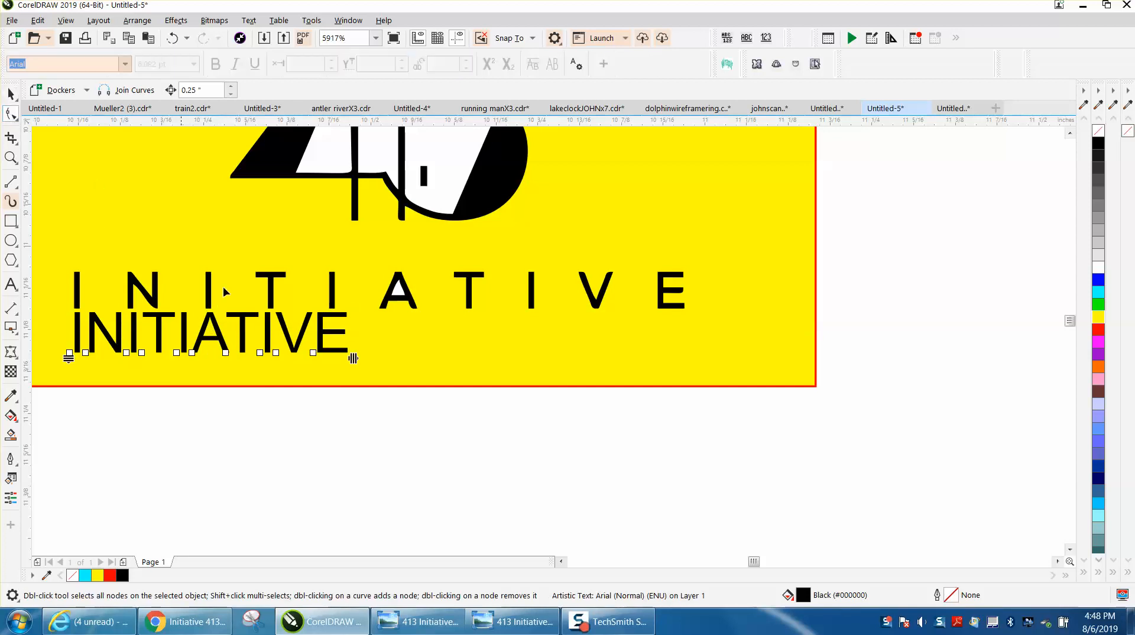
drag(353, 359, 678, 357)
click(10, 93)
click(887, 190)
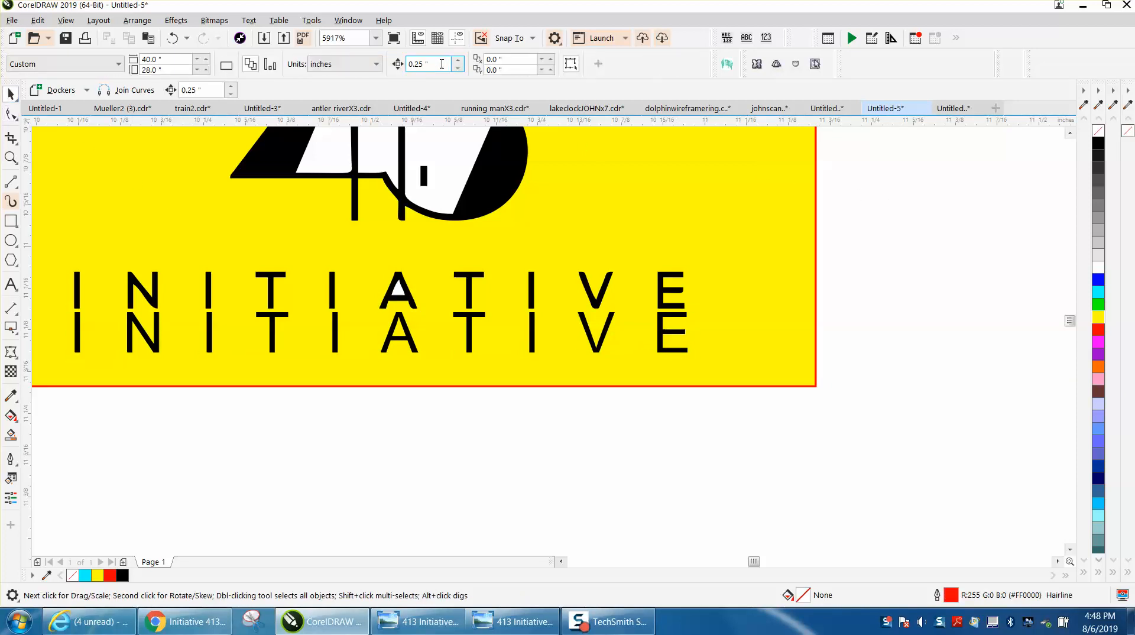
Position the spaced INITIATIVE text directly over the traced lettering, and nudge it 0.25 inches down off the yellow rectangle
click(533, 337)
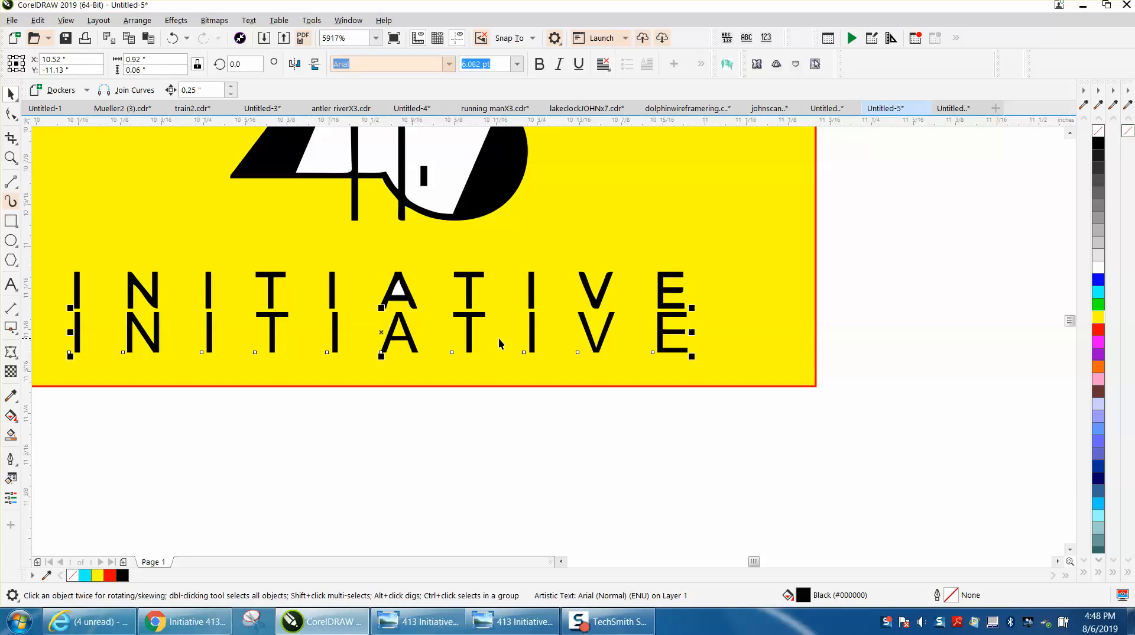
drag(387, 336, 382, 293)
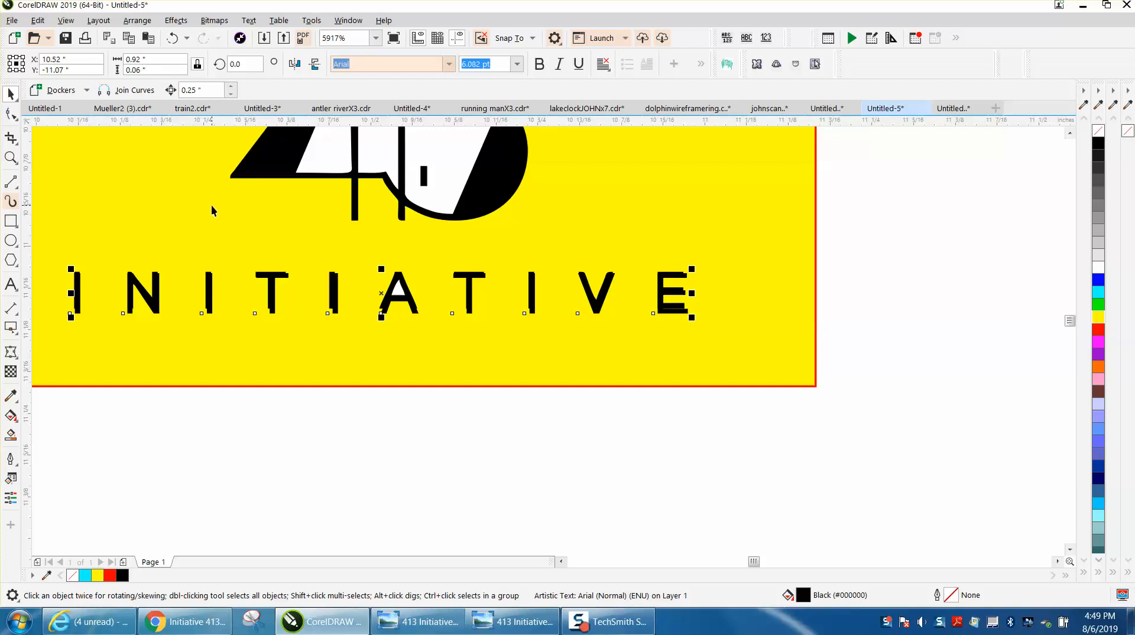
key(Down)
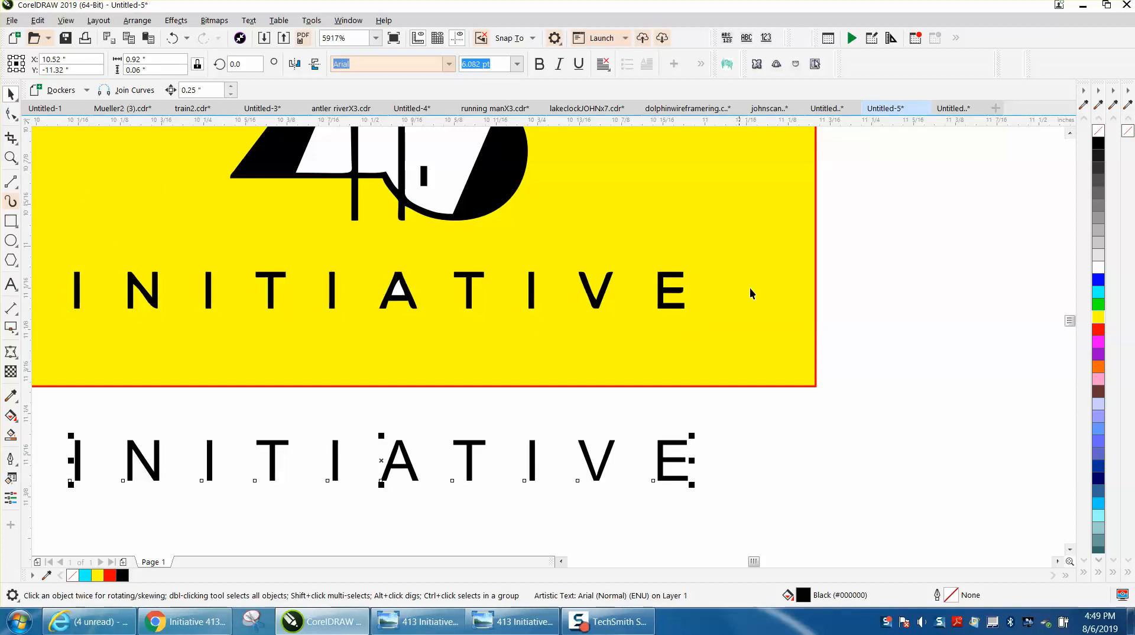
Delete the traced INITIATIVE letters and nudge the Arial text 0.25 inches up into their place
drag(850, 247, 59, 324)
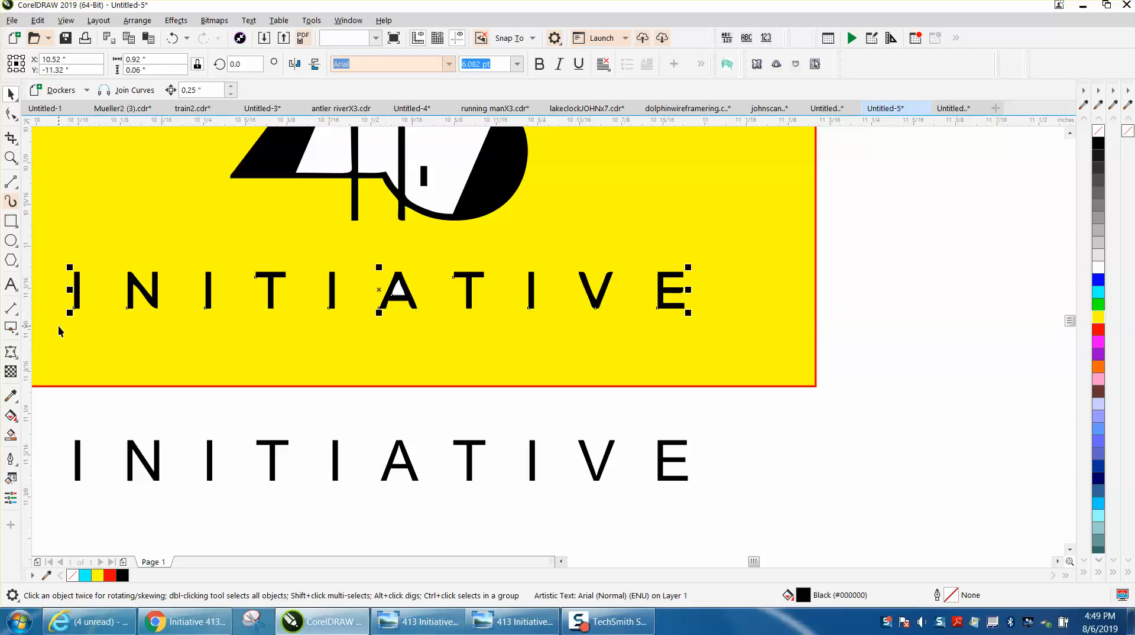
key(Delete)
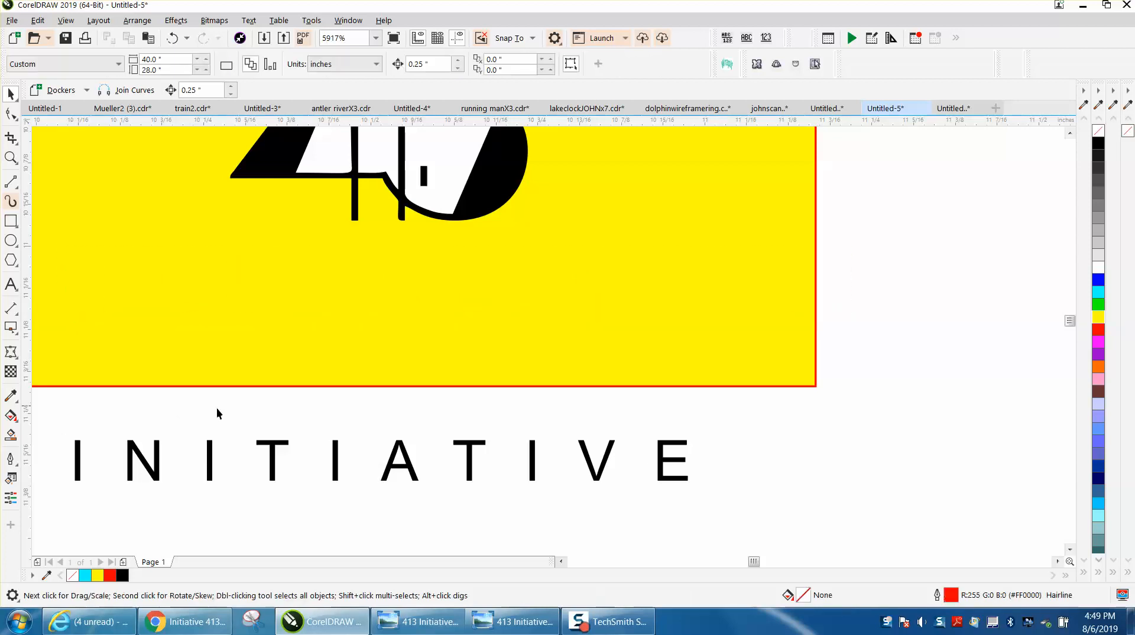
click(533, 462)
key(Up)
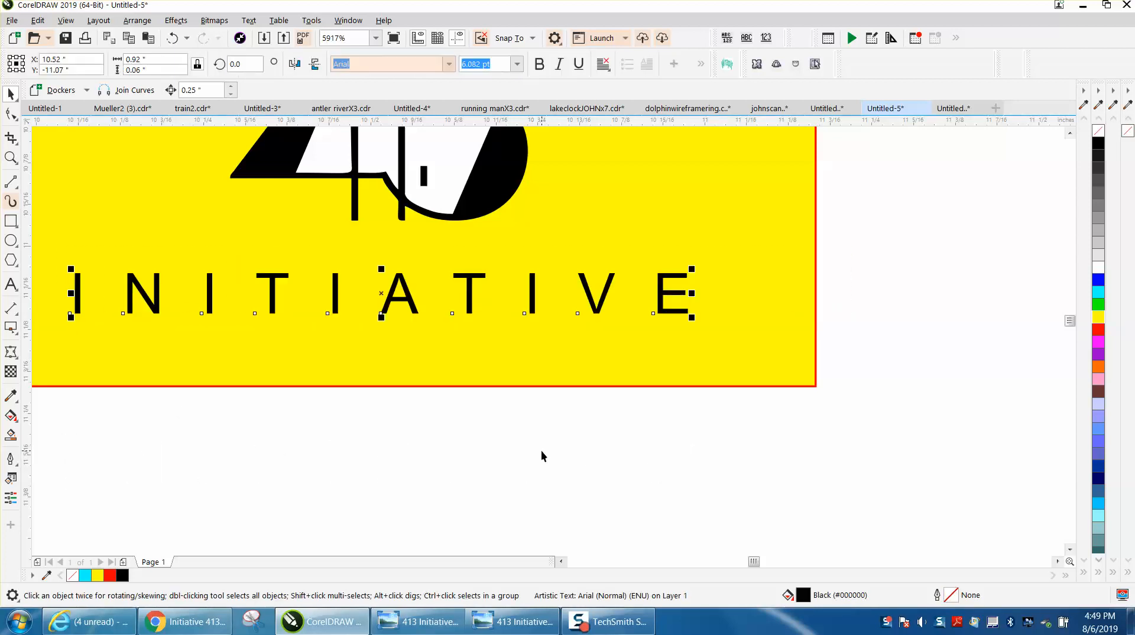
Remove the fill from all the traced 413 symbol's objects and give them a red hairline outline
scroll(812, 426, down, 2)
click(10, 157)
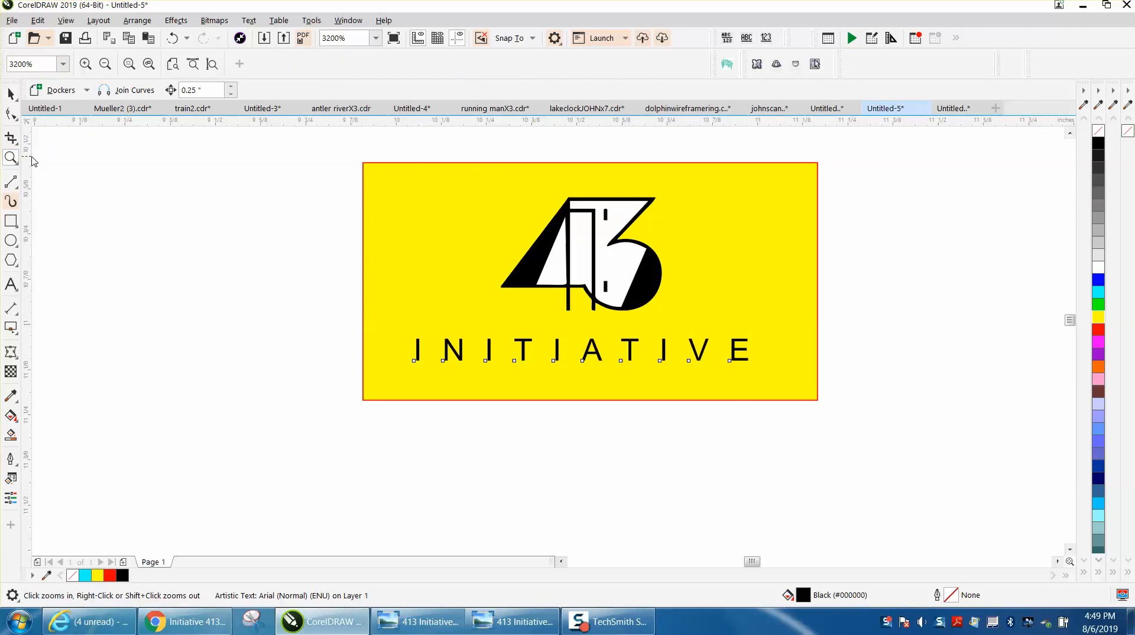
click(726, 364)
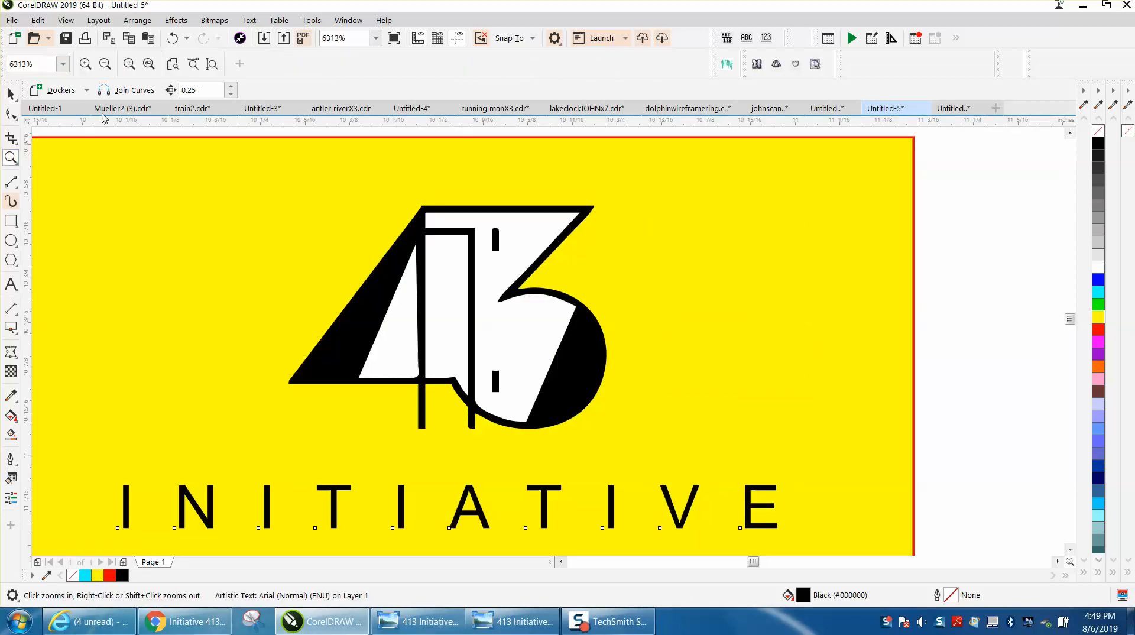
click(10, 93)
click(519, 235)
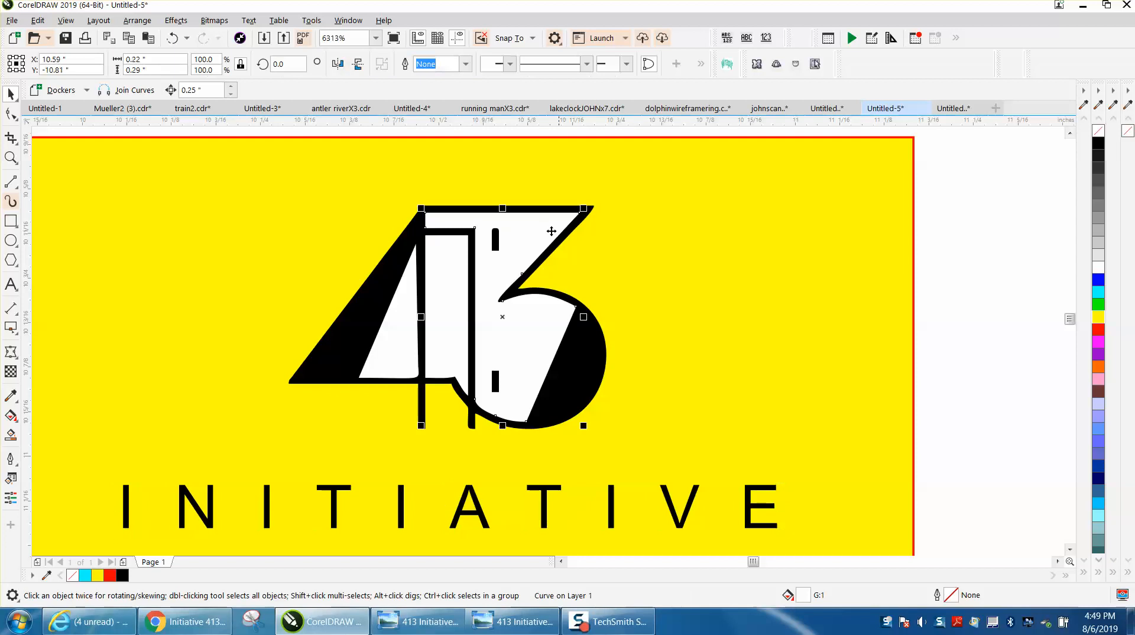
drag(249, 139, 698, 445)
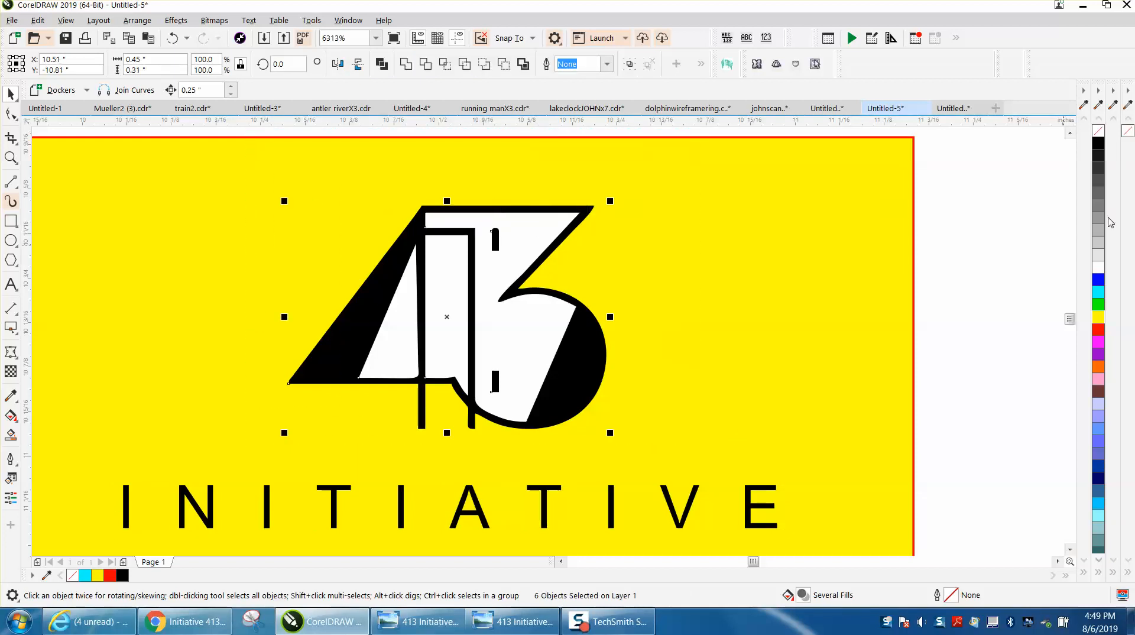
click(1100, 134)
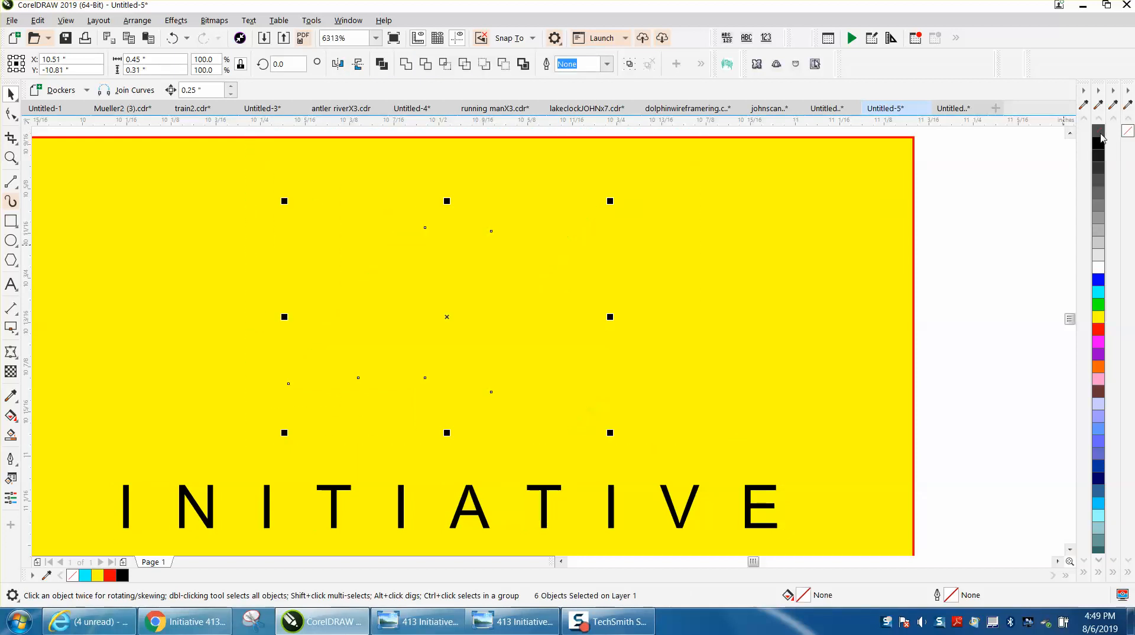
right_click(1101, 331)
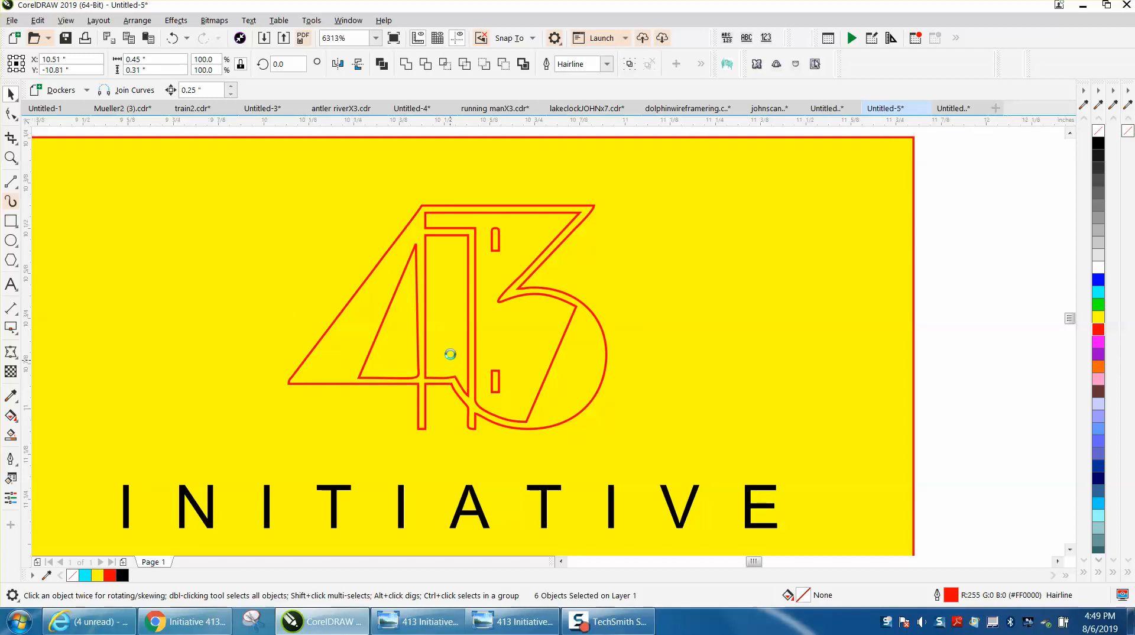
scroll(451, 362, down, 2)
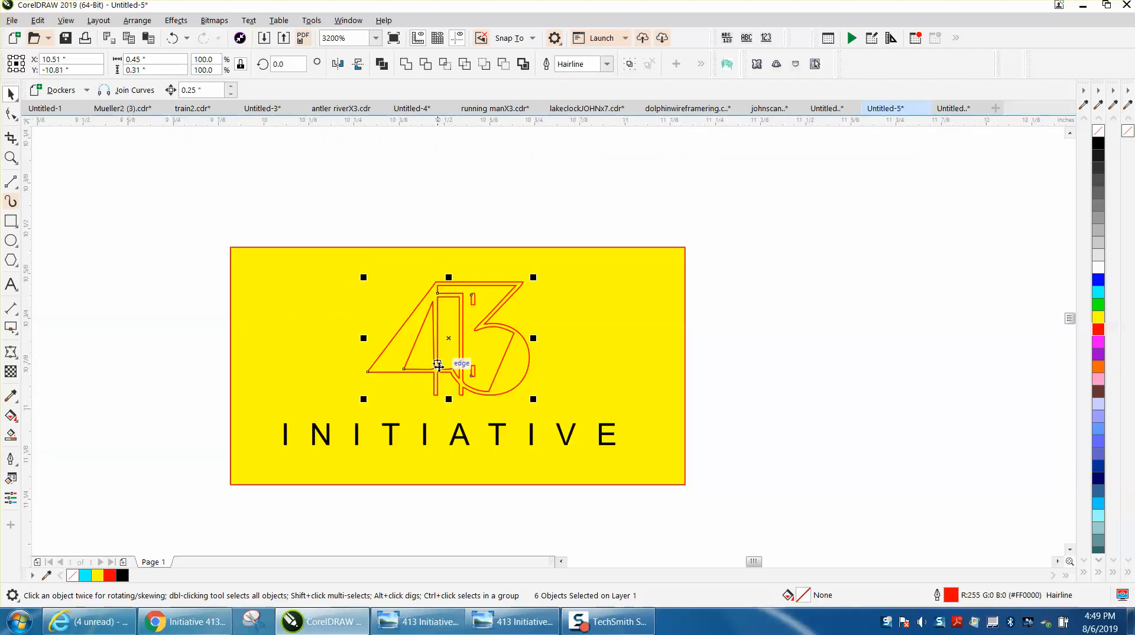
key(z)
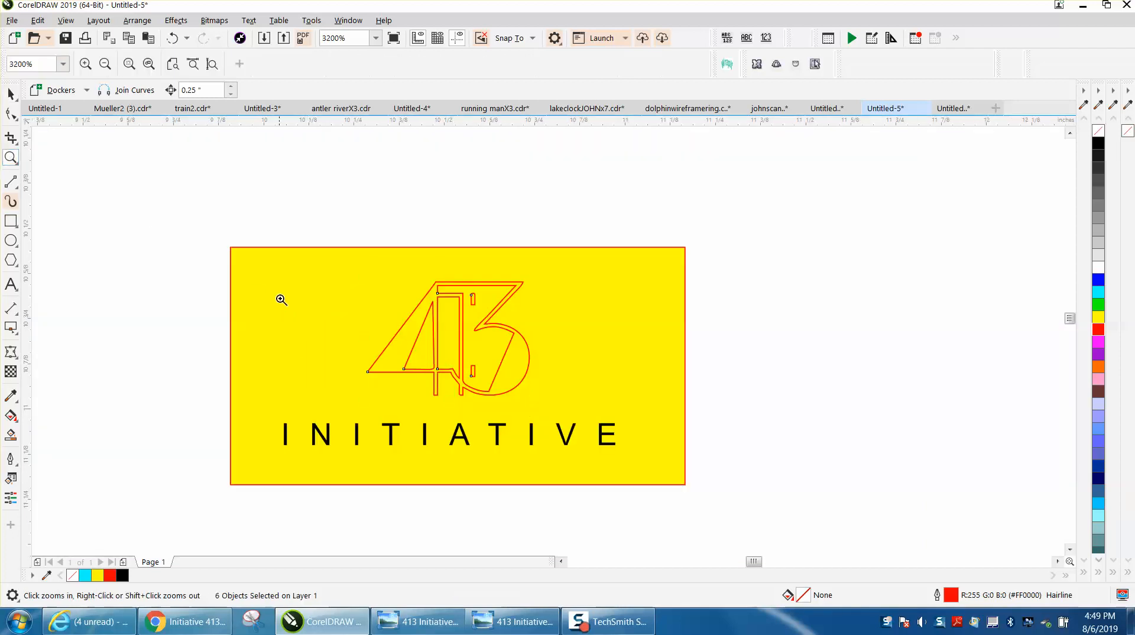
Convert the upper crossbar segment between the 4's stem and the diagonal to a straight line and align its two end nodes horizontally
drag(375, 355, 488, 410)
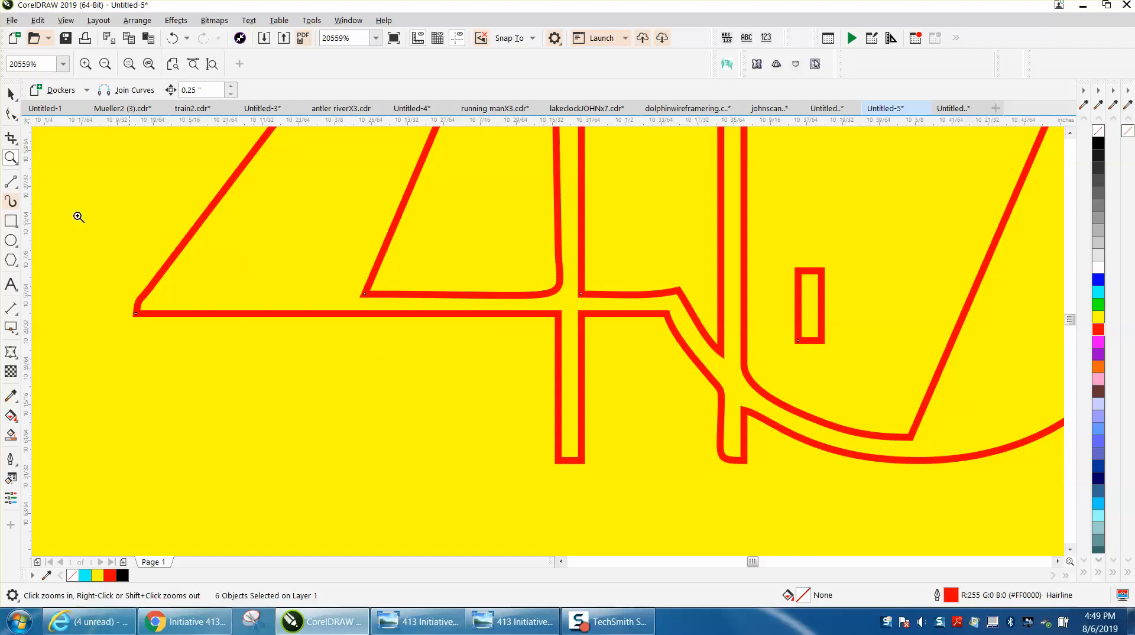
key(F10)
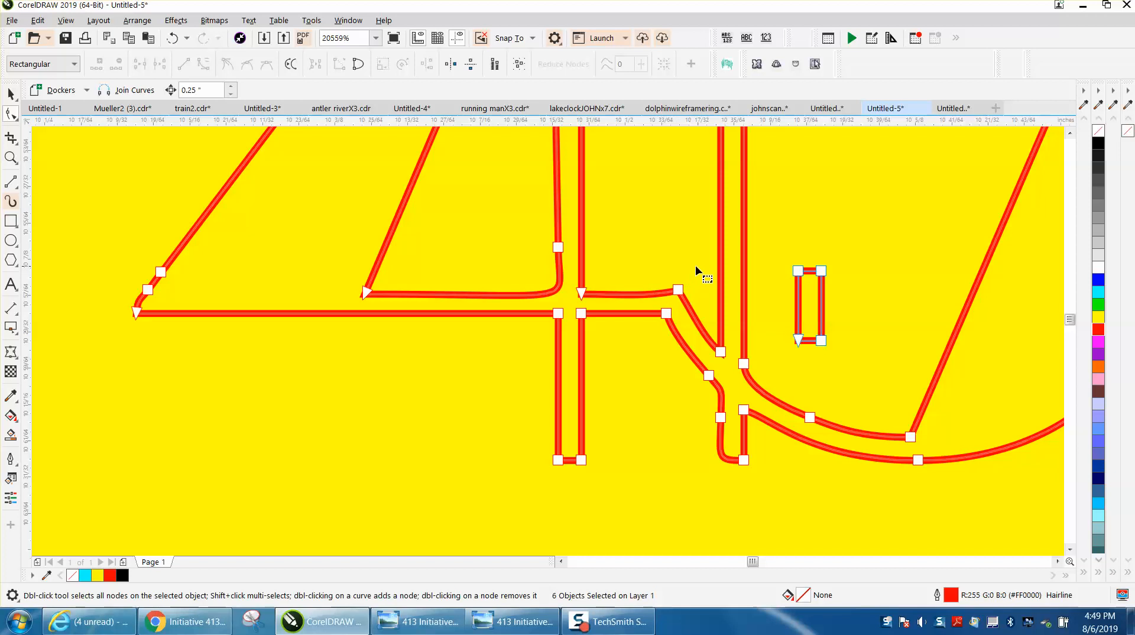
drag(635, 316, 568, 320)
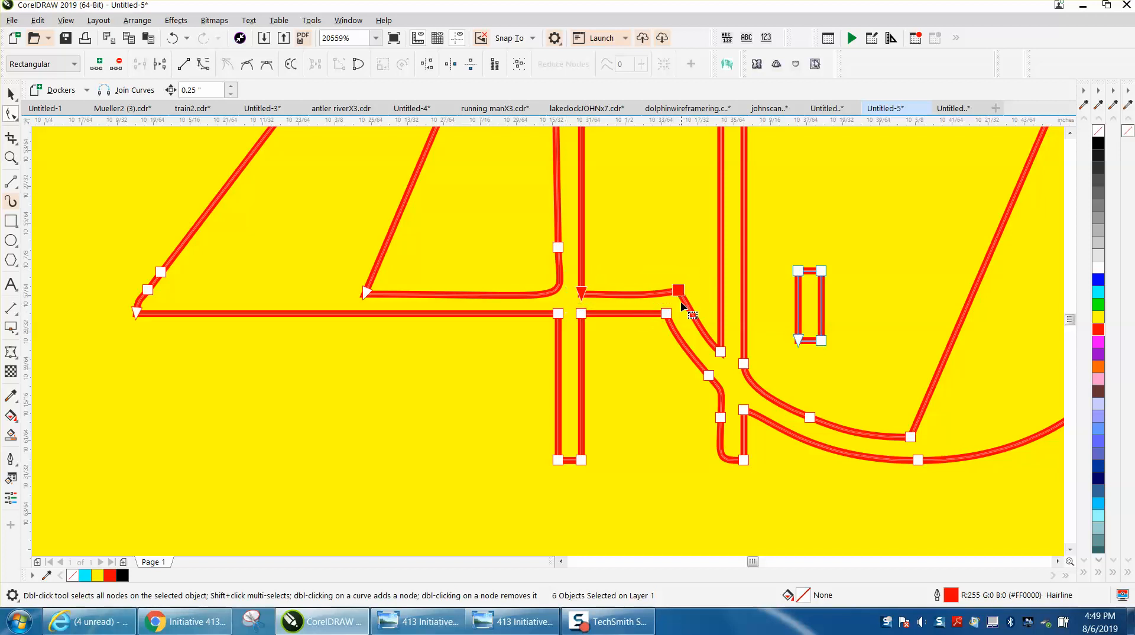
right_click(681, 293)
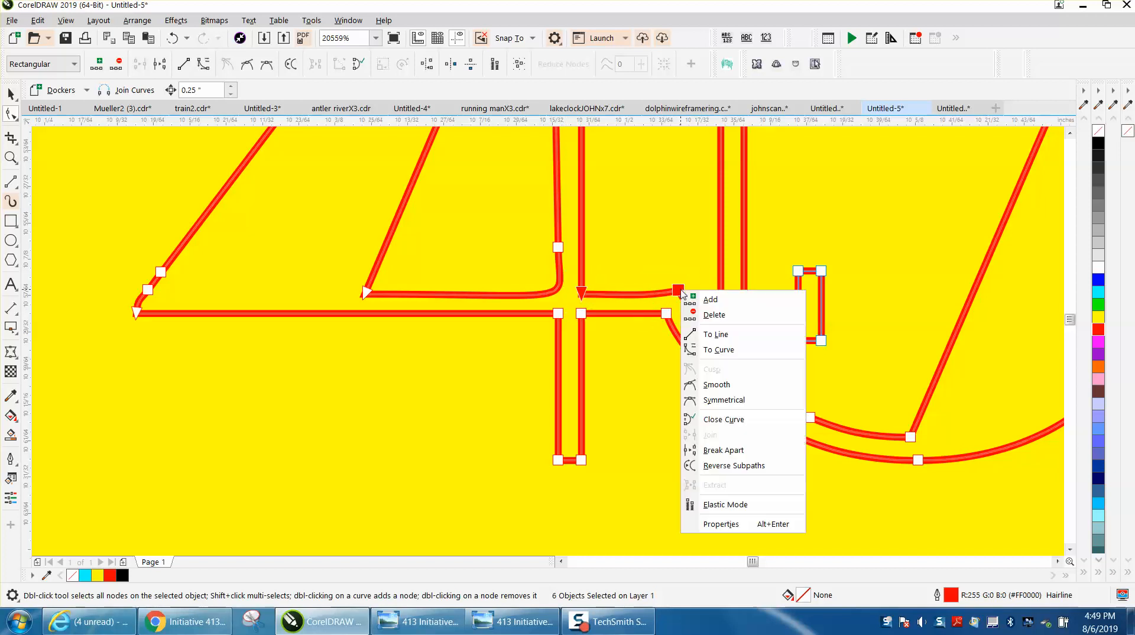
click(713, 333)
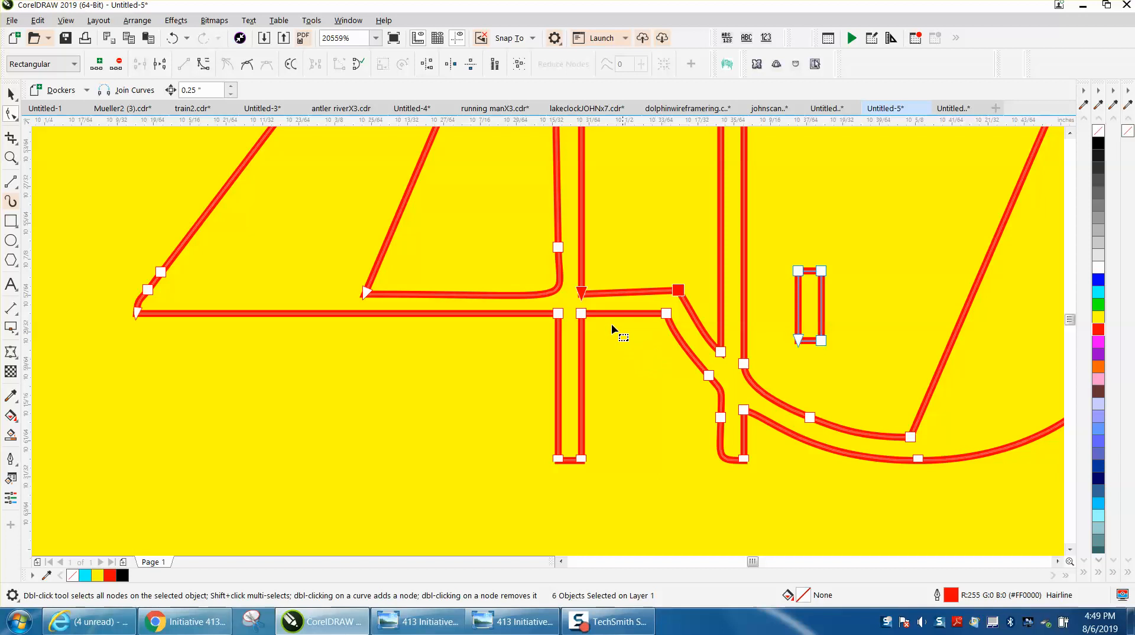
drag(573, 276, 689, 307)
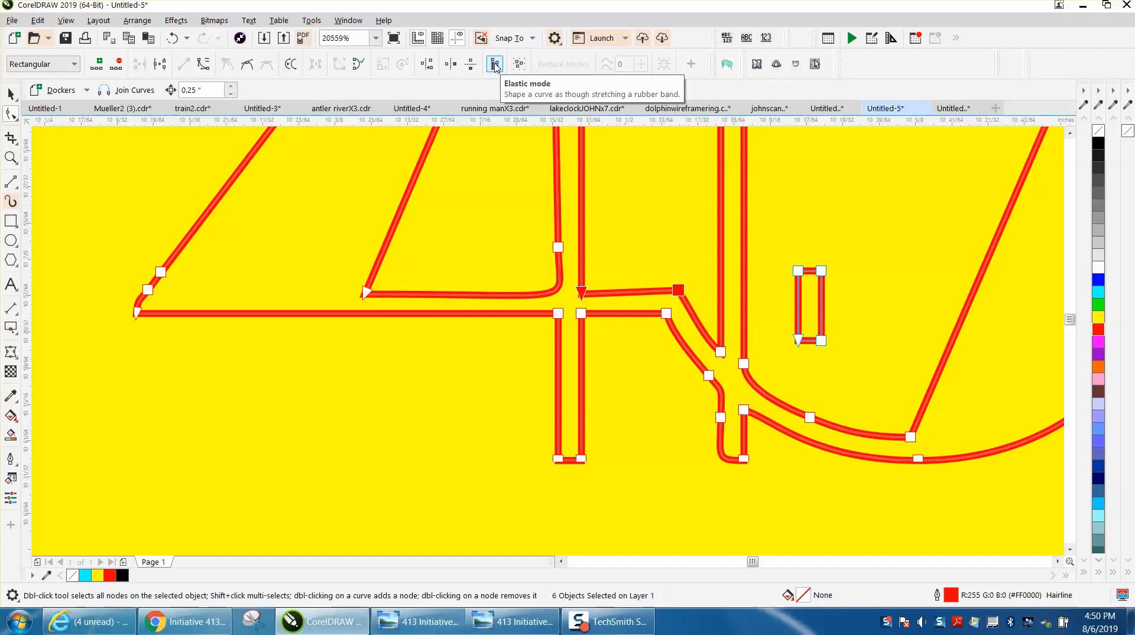
click(428, 65)
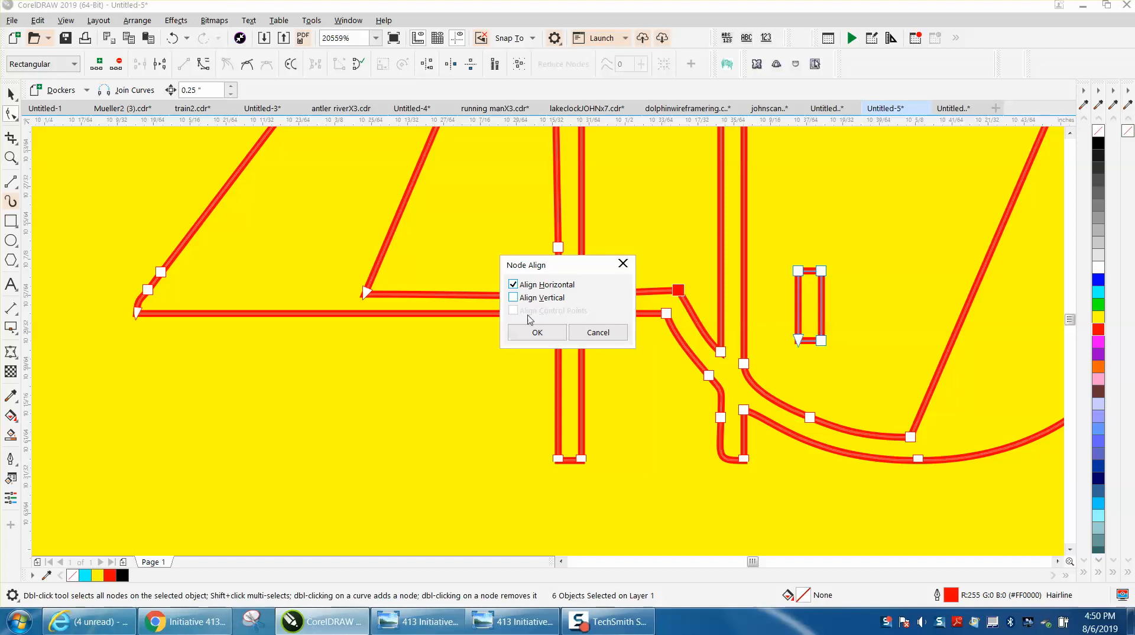
click(538, 333)
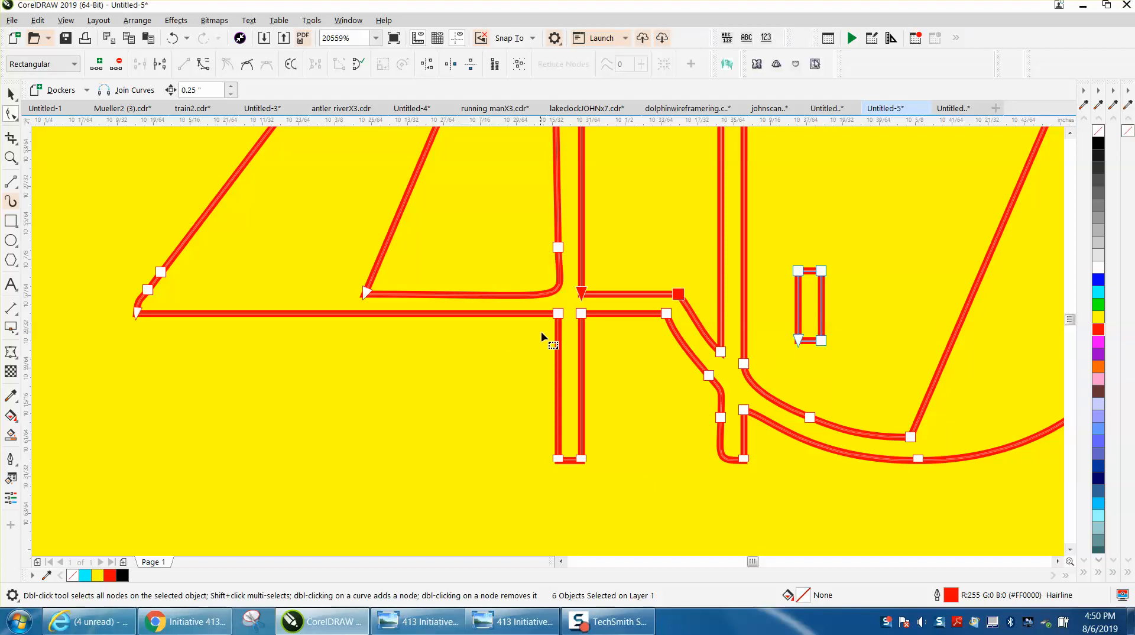
Delete the surplus node on the vertical edge just above the lower-right corner of the 4's inner triangle
click(555, 289)
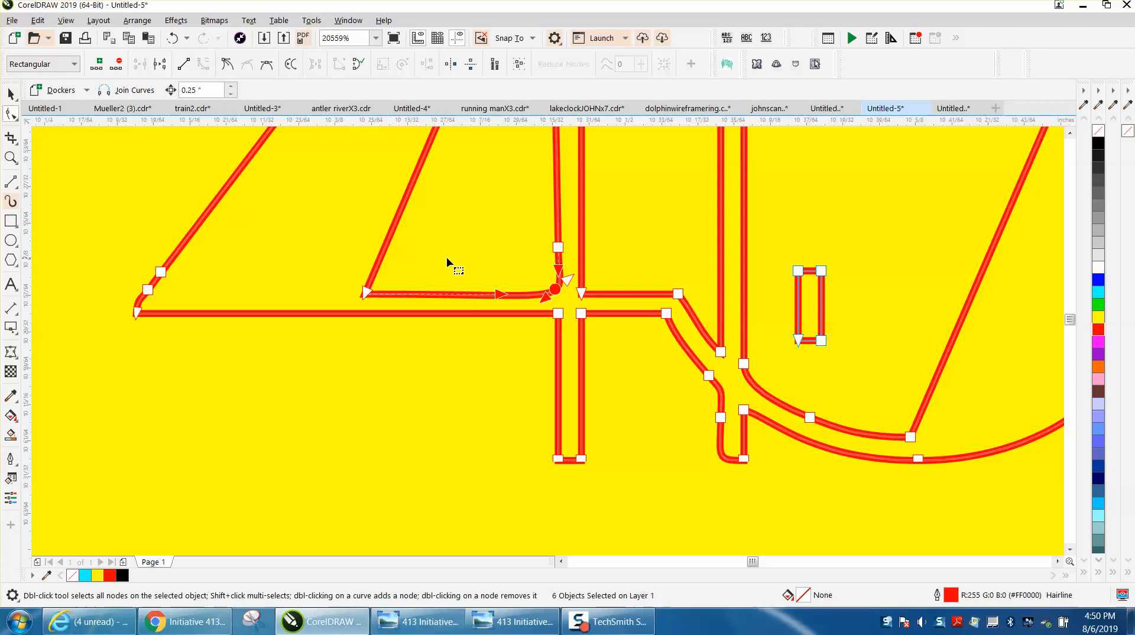
click(558, 248)
key(Delete)
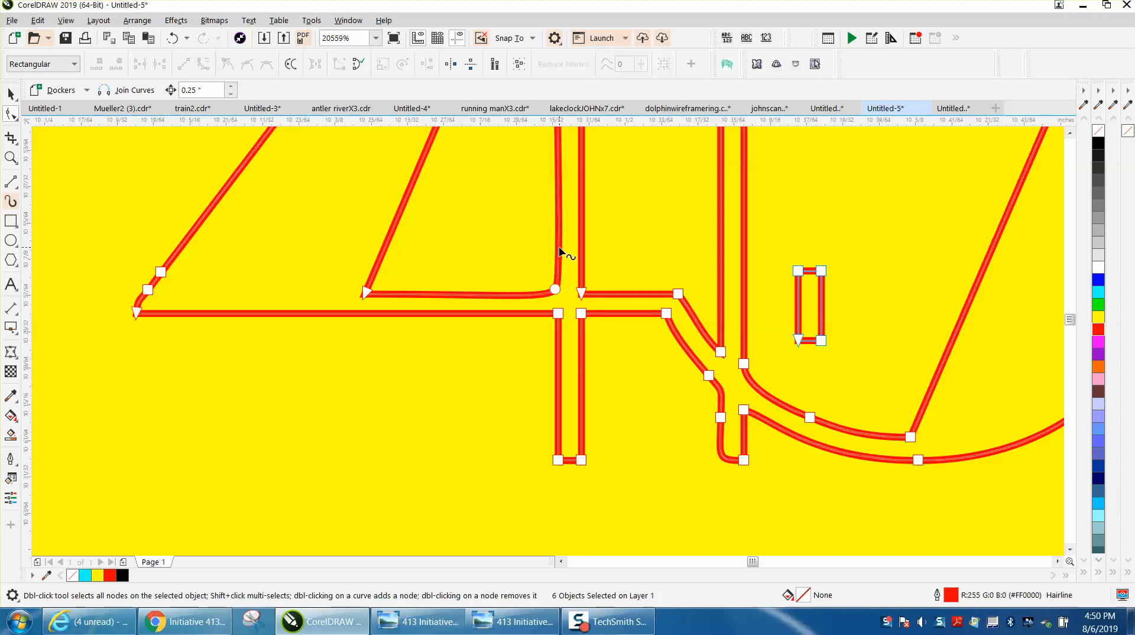
Convert the bottom edge of the 4's inner triangle to a straight line and align its end nodes horizontally
right_click(557, 290)
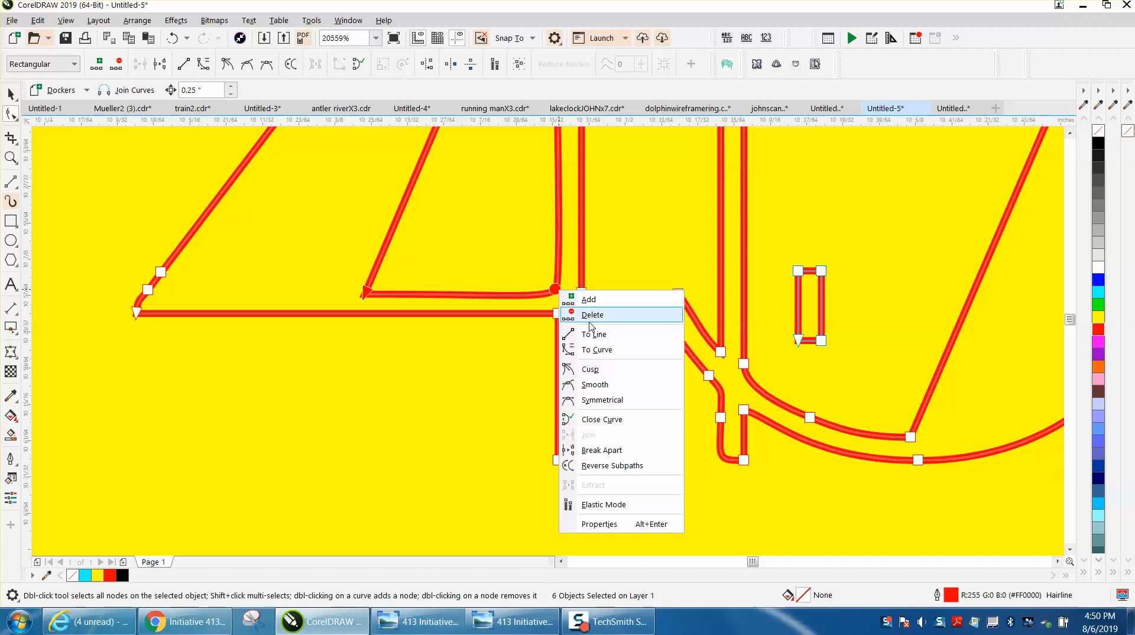
click(593, 335)
drag(335, 268, 566, 304)
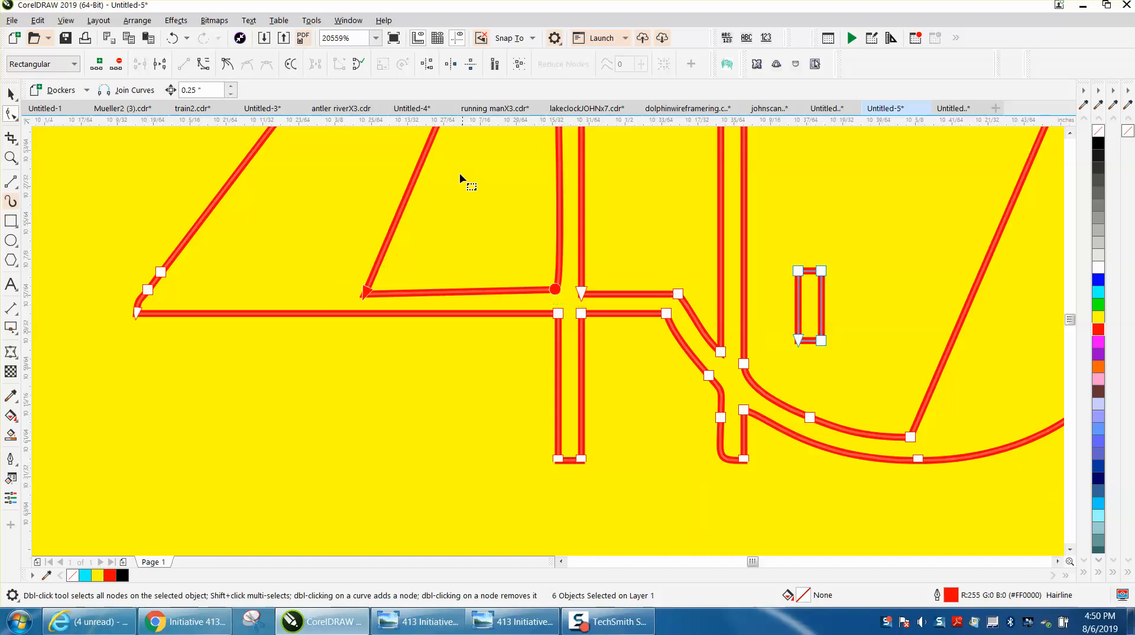
click(427, 64)
click(539, 333)
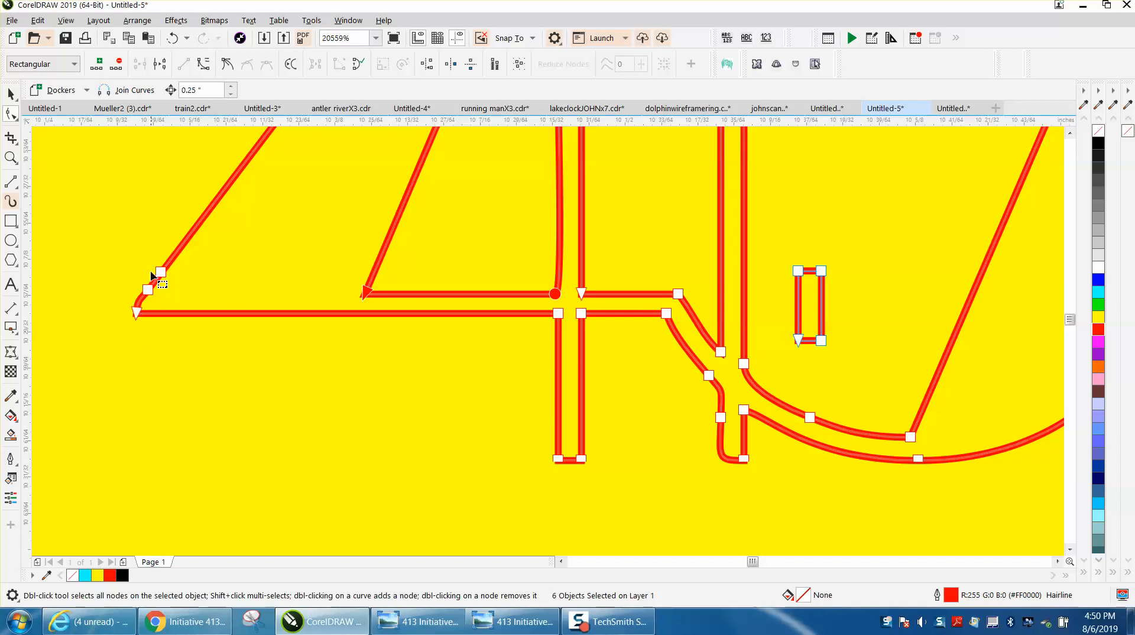
Delete the two extra nodes near the 4's lower-left tip and convert the outer diagonal segment there to a straight line
key(Delete)
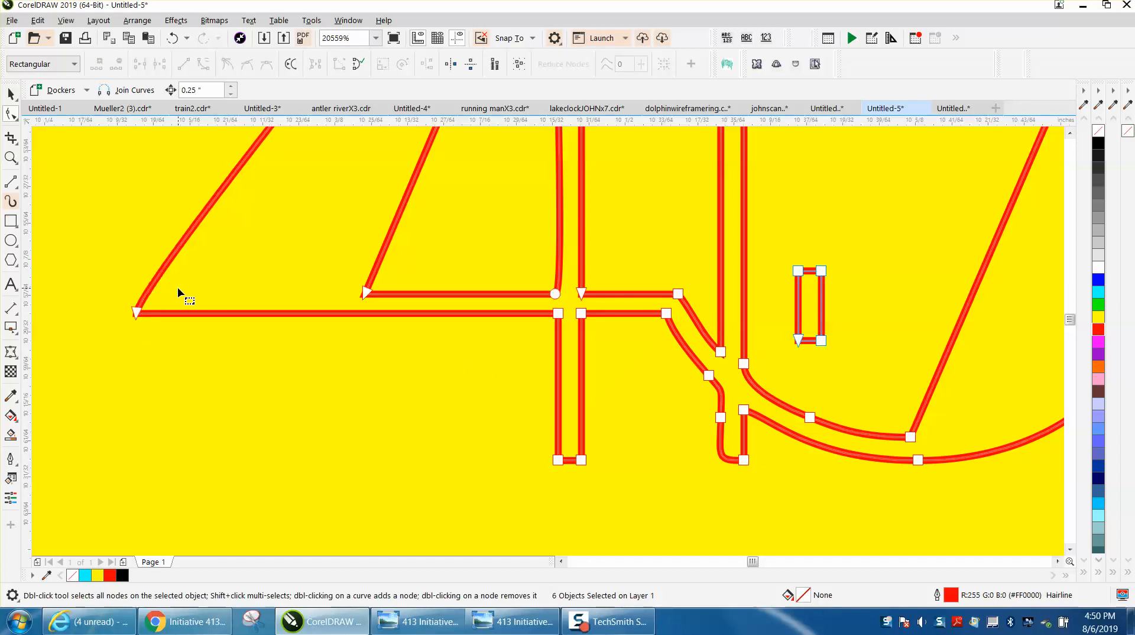
scroll(195, 286, down, 2)
drag(133, 265, 226, 319)
right_click(166, 298)
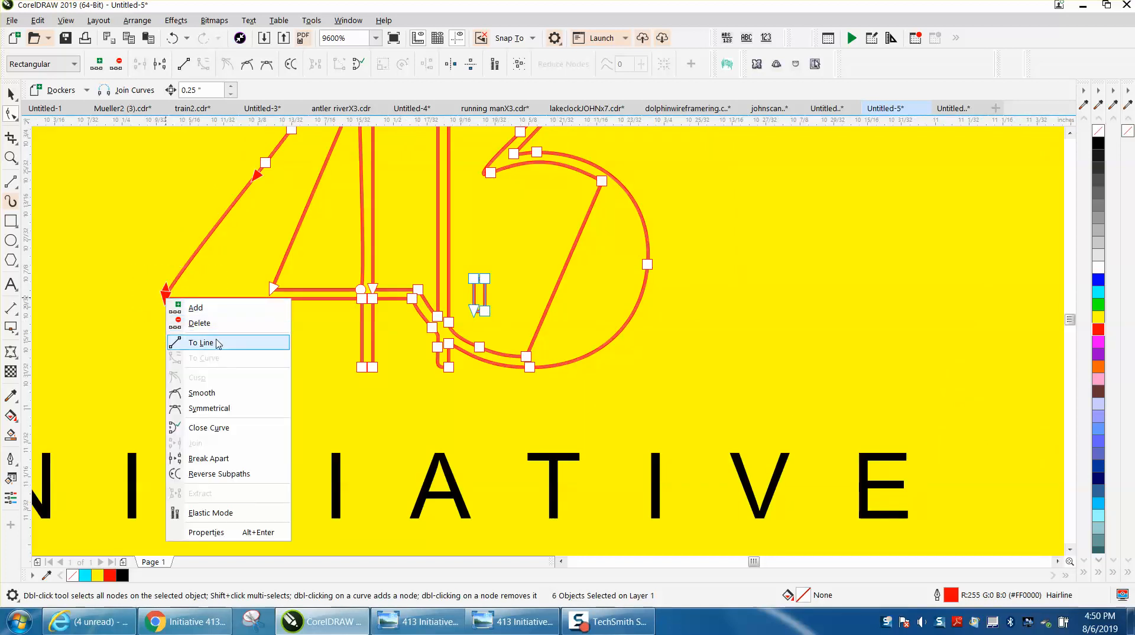
click(215, 339)
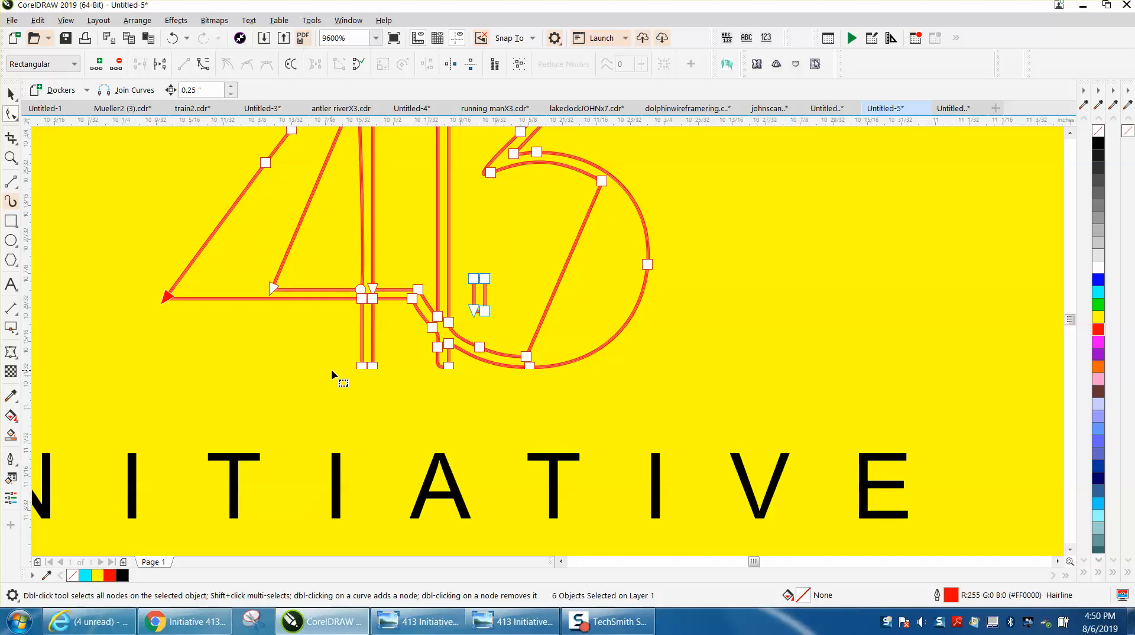
Convert the vertical edge of the 4's inner triangle to a straight line
scroll(332, 367, down, 1)
click(11, 157)
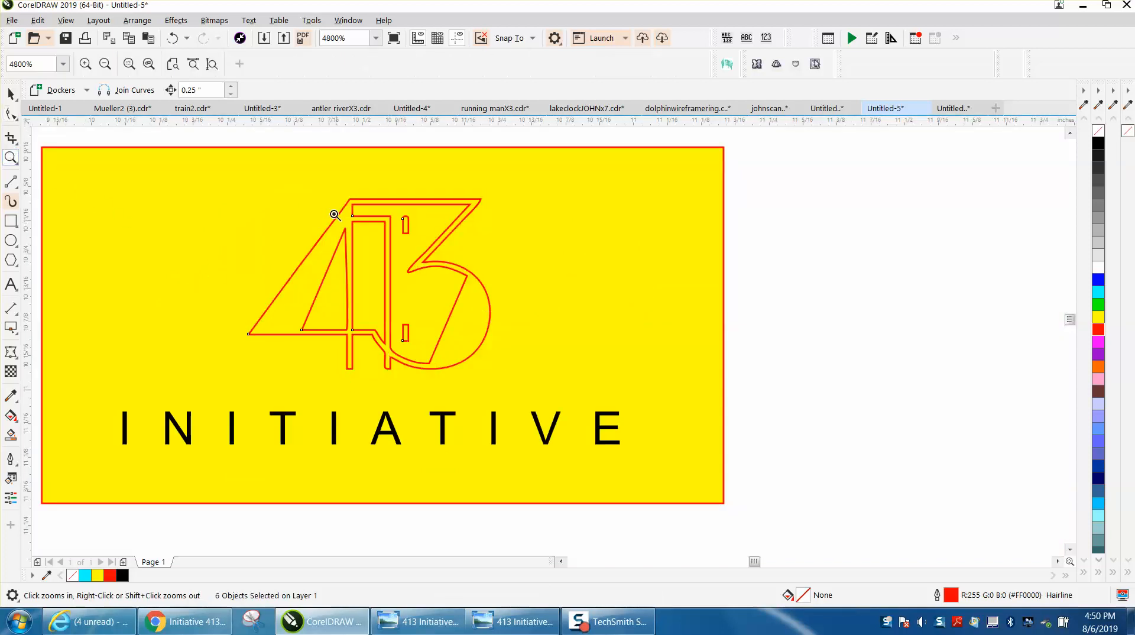
drag(473, 369, 335, 220)
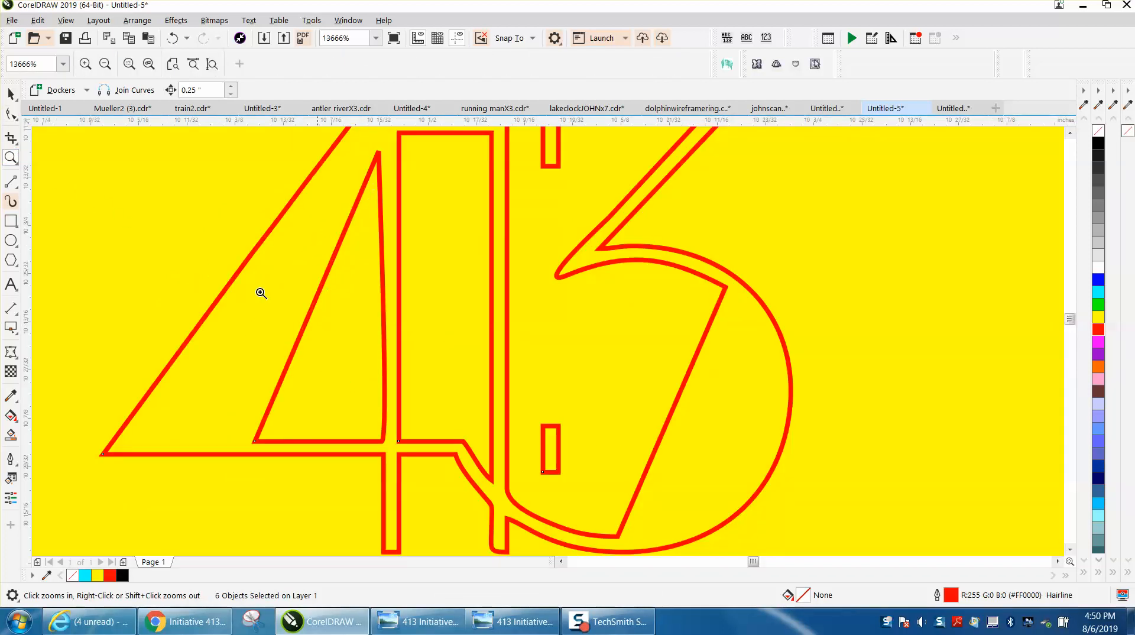
click(10, 113)
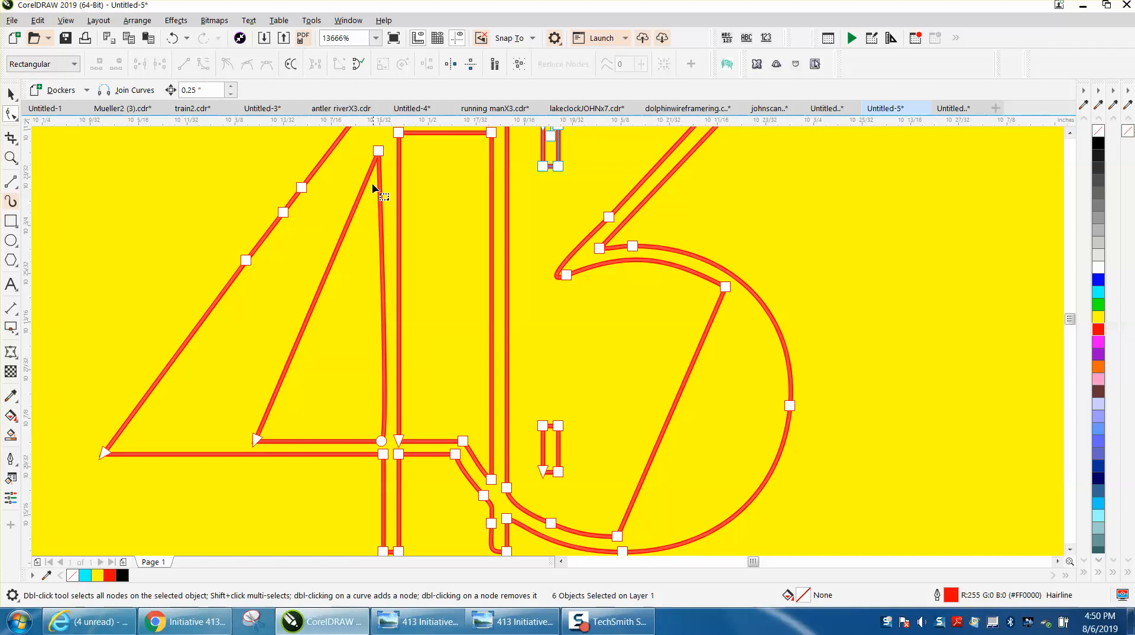
drag(364, 140, 389, 445)
right_click(381, 441)
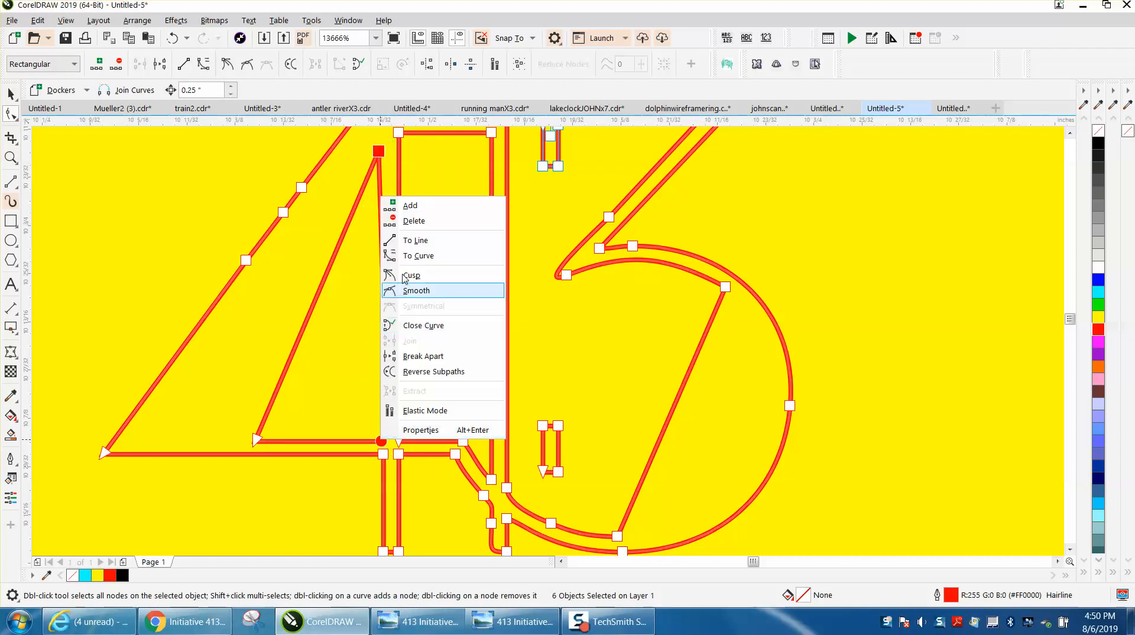
click(415, 240)
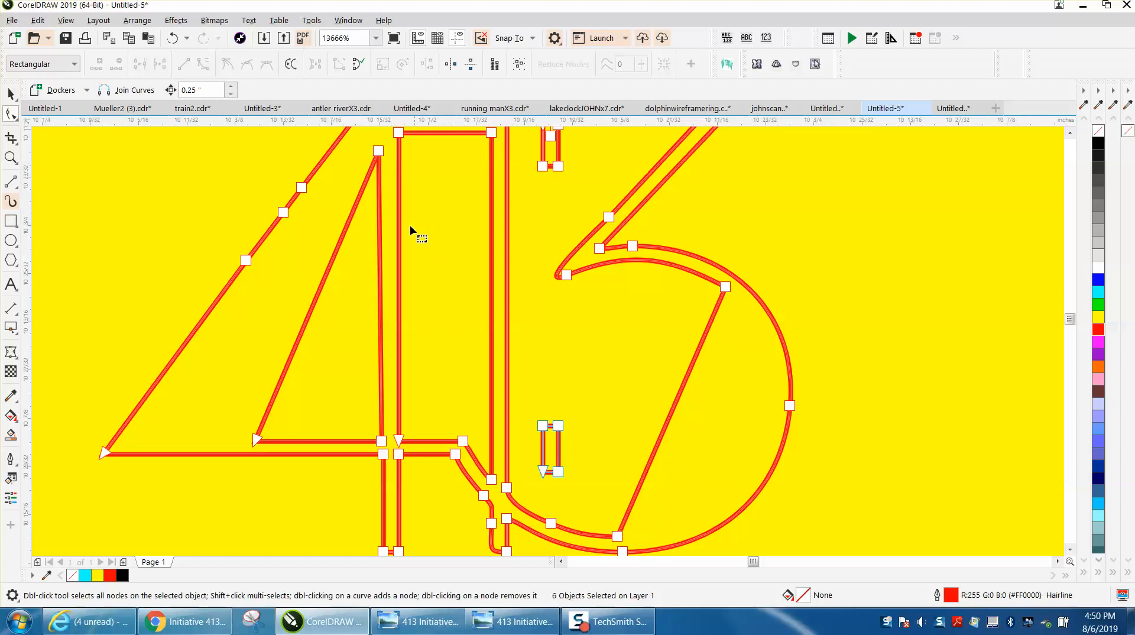
Align the top and bottom nodes of the inner triangle's vertical edge using vertical alignment only
drag(360, 141, 396, 449)
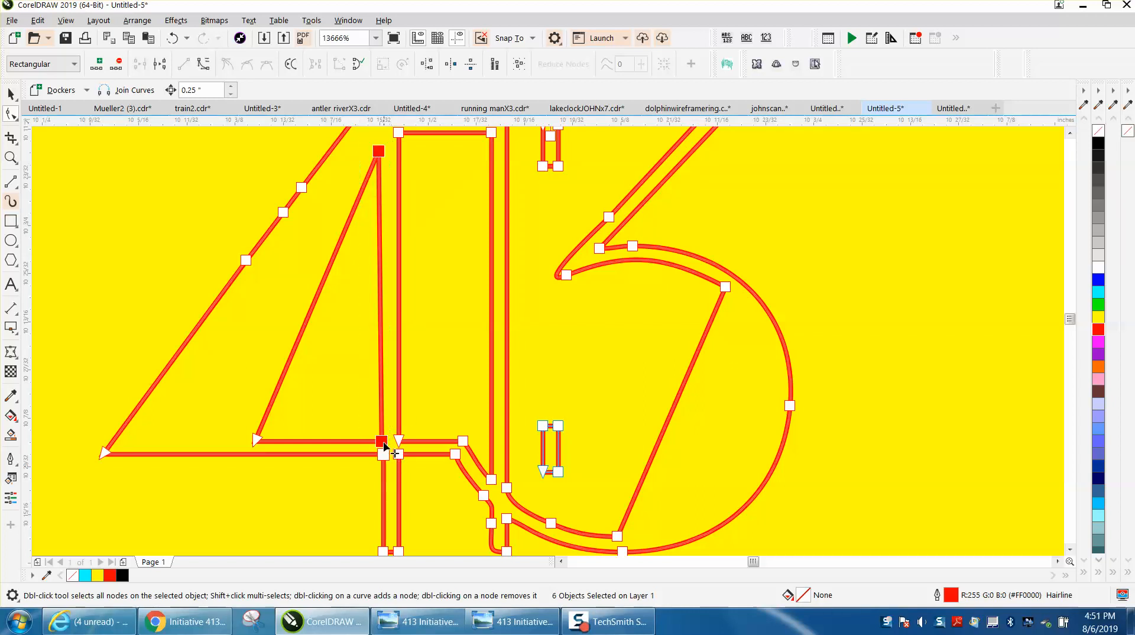
click(425, 65)
click(512, 298)
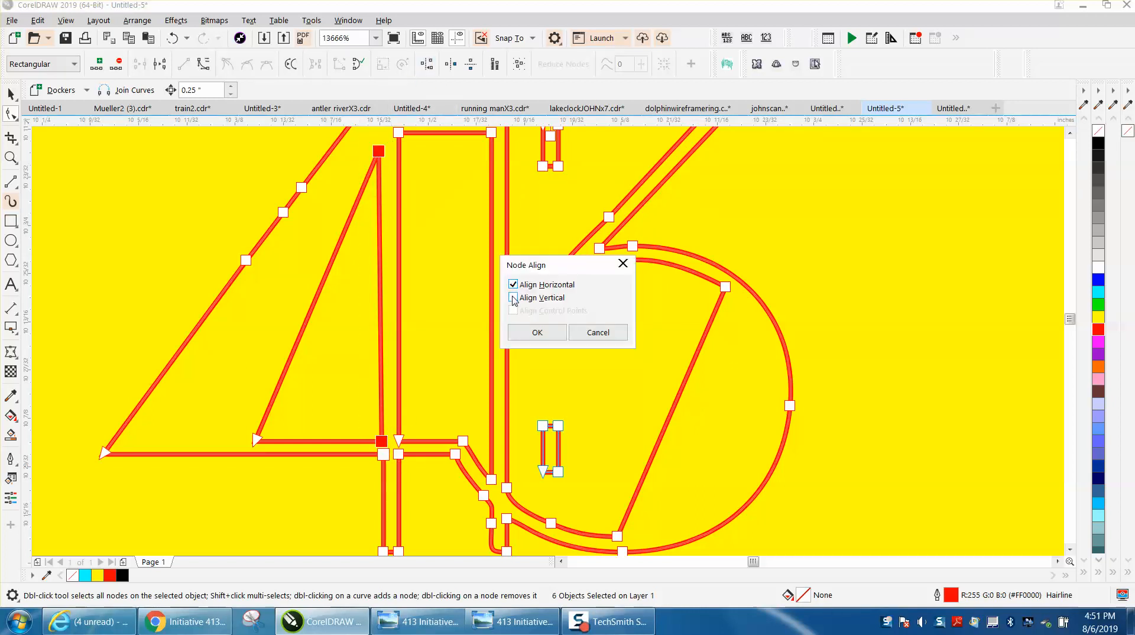
click(513, 298)
click(513, 285)
click(537, 331)
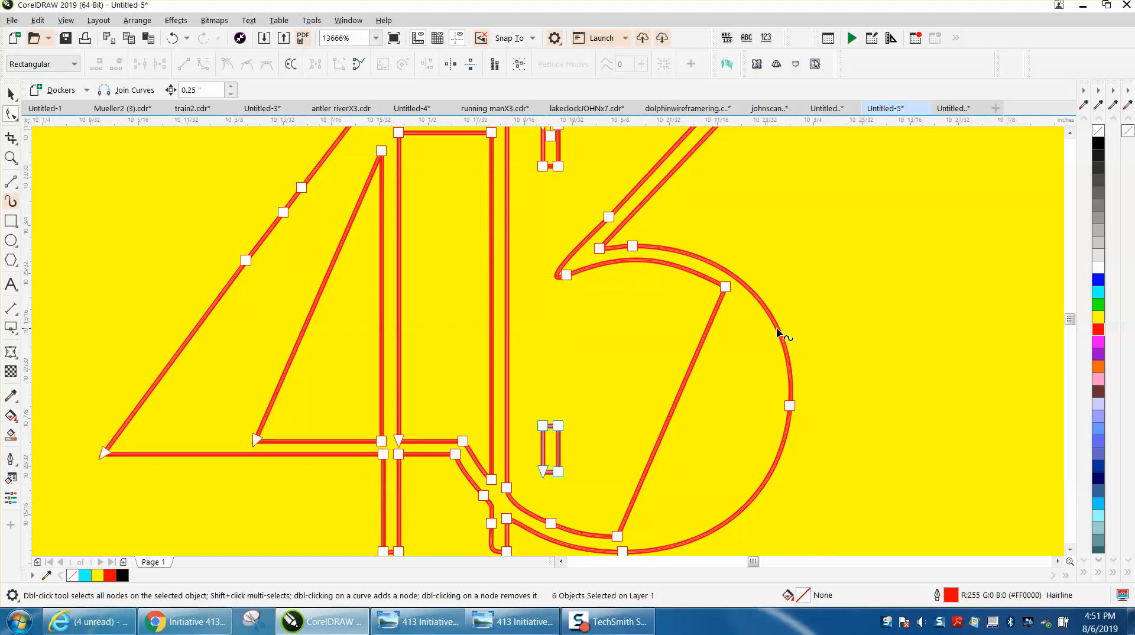
Fill the enclosed body of the 413 symbol with black and no outline using Smart Fill
click(836, 333)
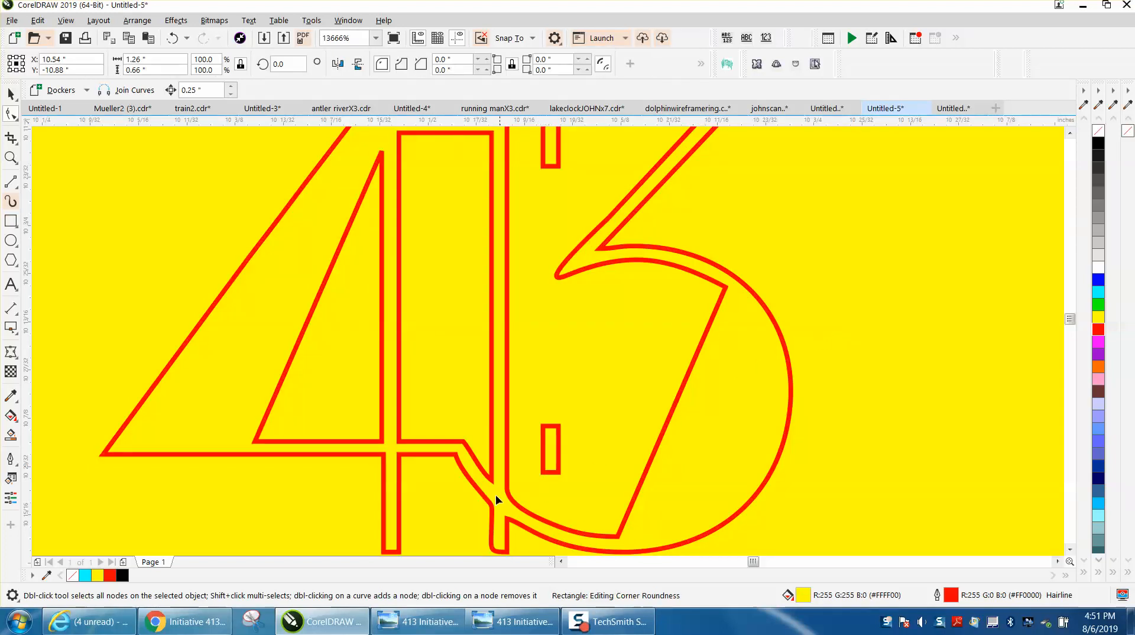
scroll(489, 414, down, 3)
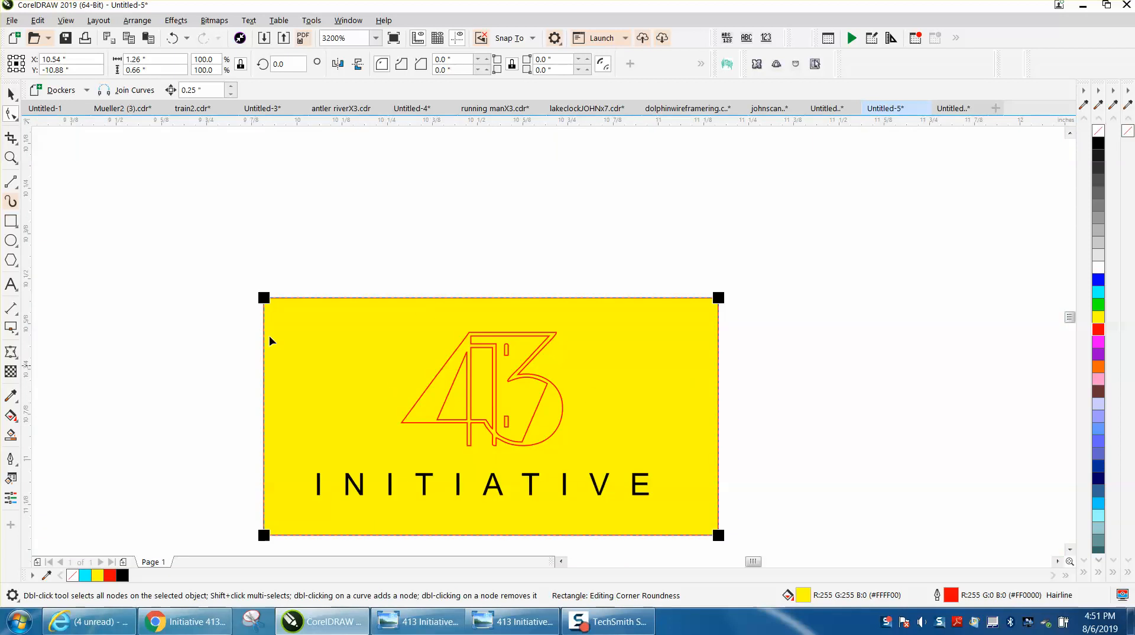
key(z)
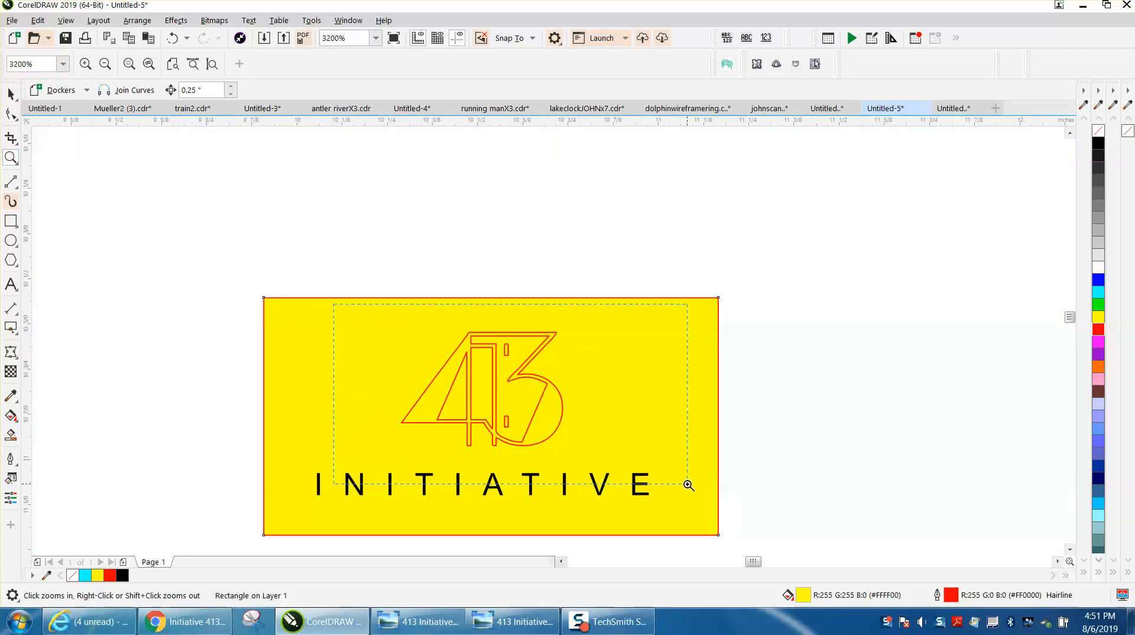
drag(688, 485, 688, 485)
click(11, 435)
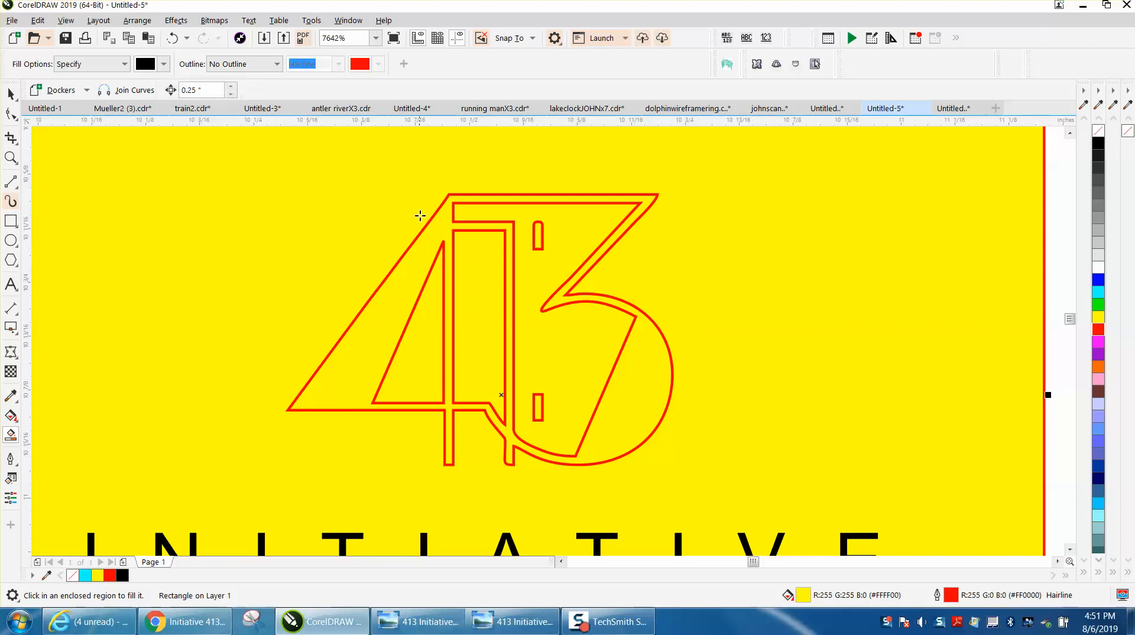
click(436, 230)
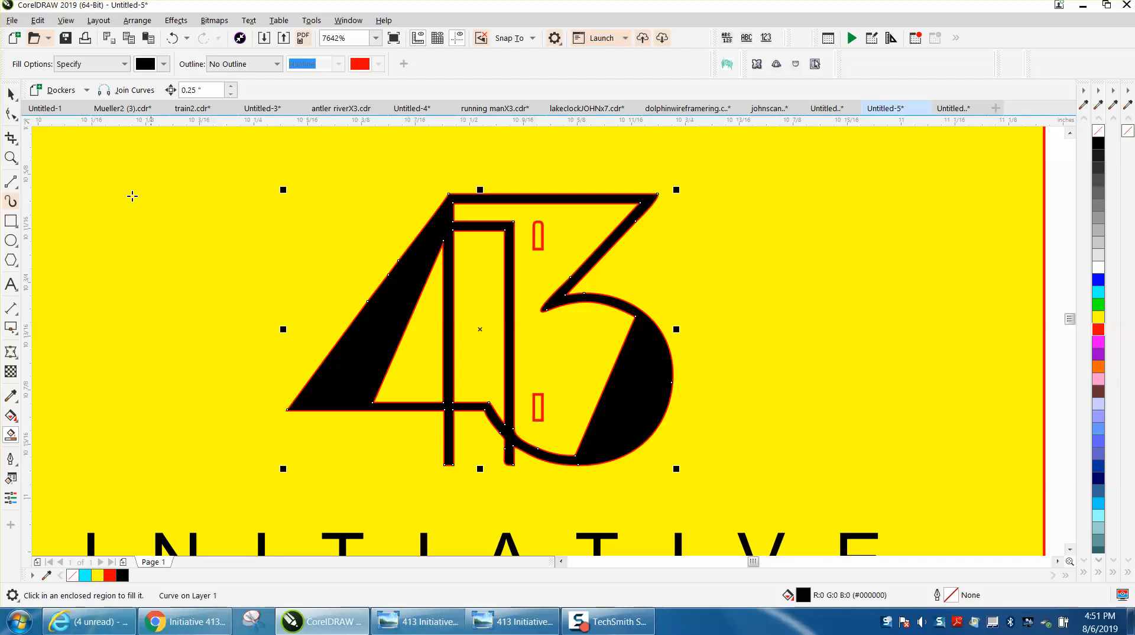
Examine the shape of the small upper slot inside the 3 up close
click(11, 94)
click(542, 230)
mouse_move(543, 230)
mouse_down()
mouse_move(480, 270)
mouse_move(554, 242)
mouse_up()
click(10, 157)
drag(578, 250, 586, 257)
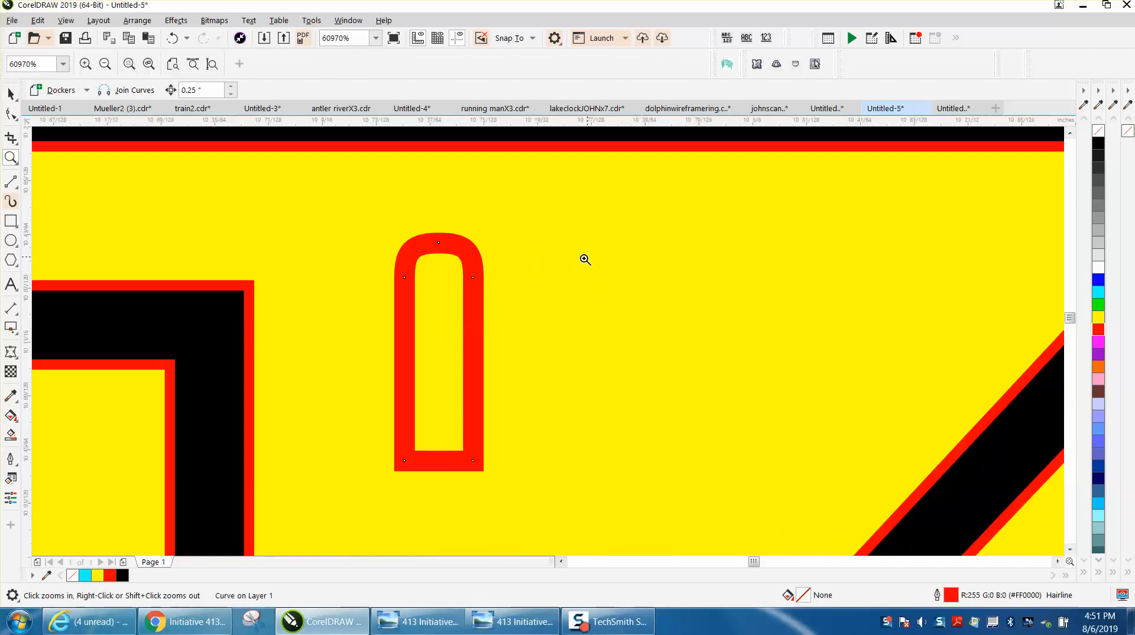
click(9, 94)
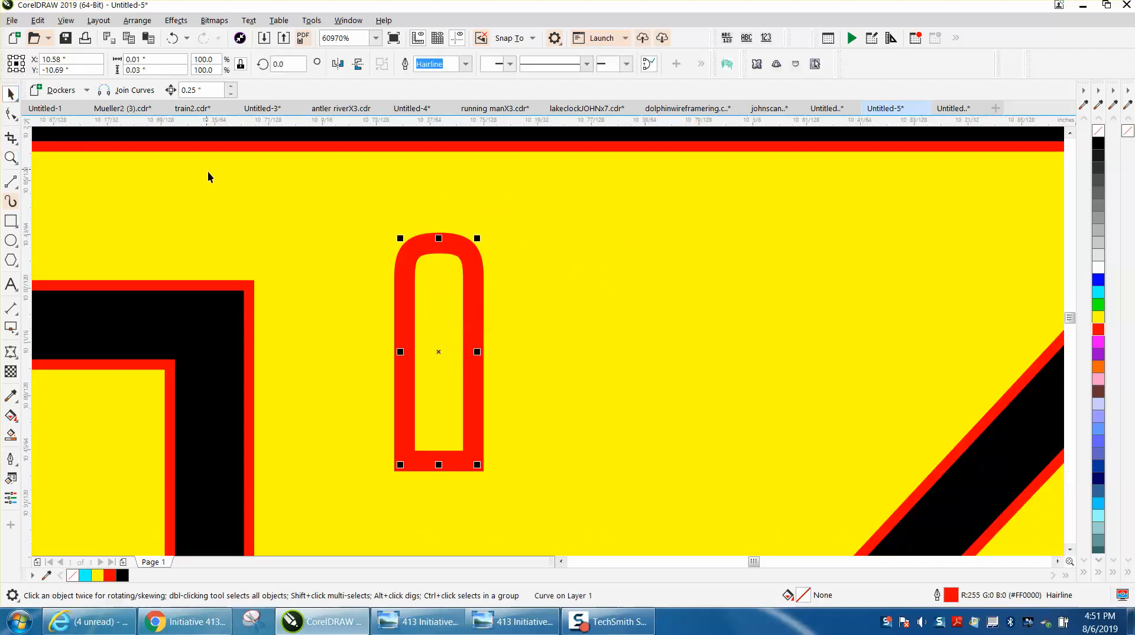
scroll(360, 357, down, 6)
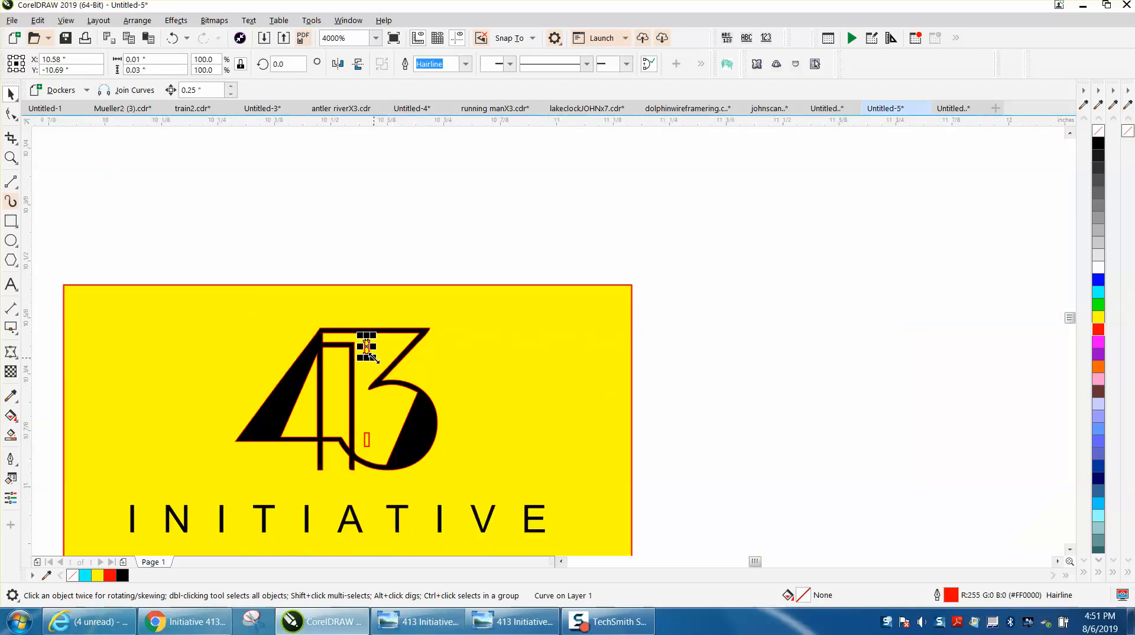
Bring the small square-cornered rectangle from the lower part of the 3 up to the rounded upper slot
click(367, 439)
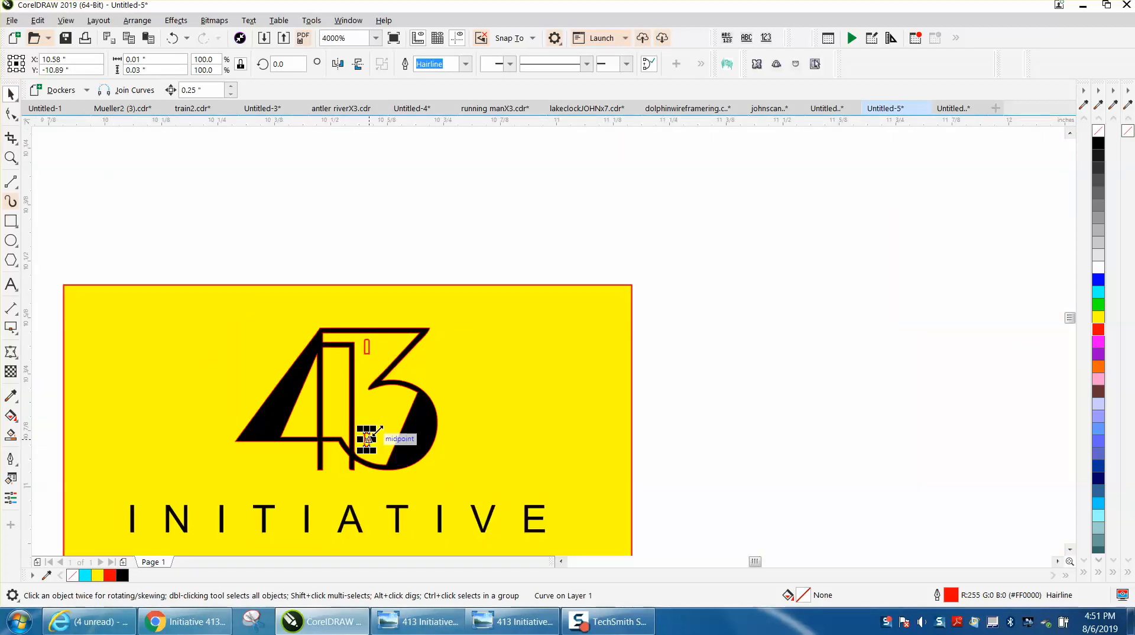
drag(367, 436, 366, 432)
drag(369, 368, 472, 384)
Replace the rounded upper slot with the square-cornered rectangle, placed exactly where the rounded slot was
click(10, 157)
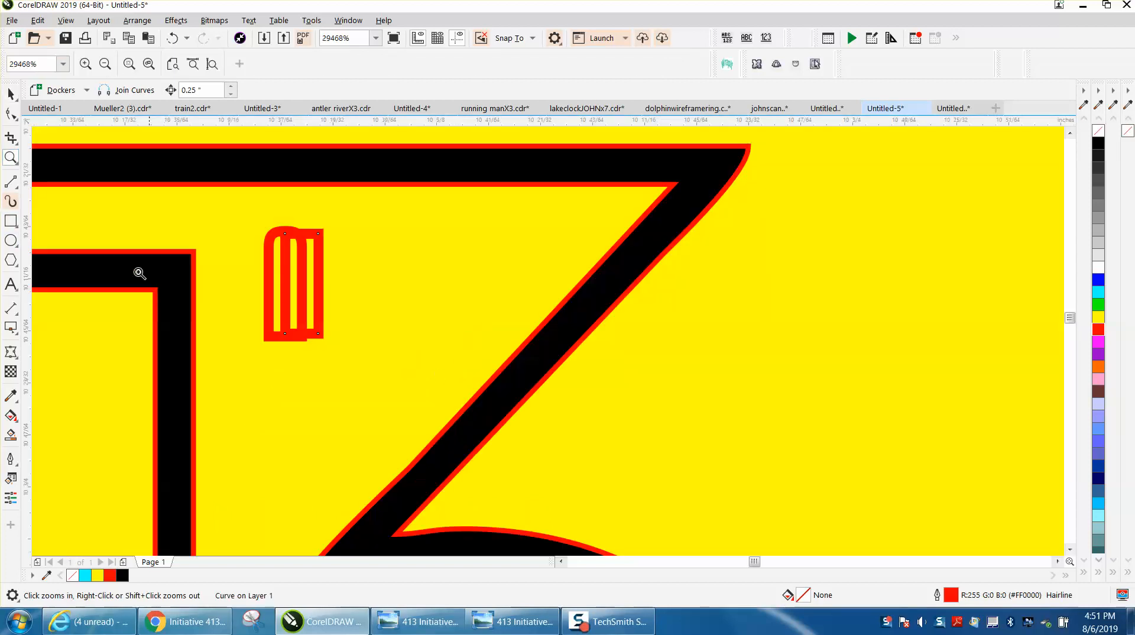
click(11, 93)
drag(297, 290, 285, 282)
key(Up)
click(303, 281)
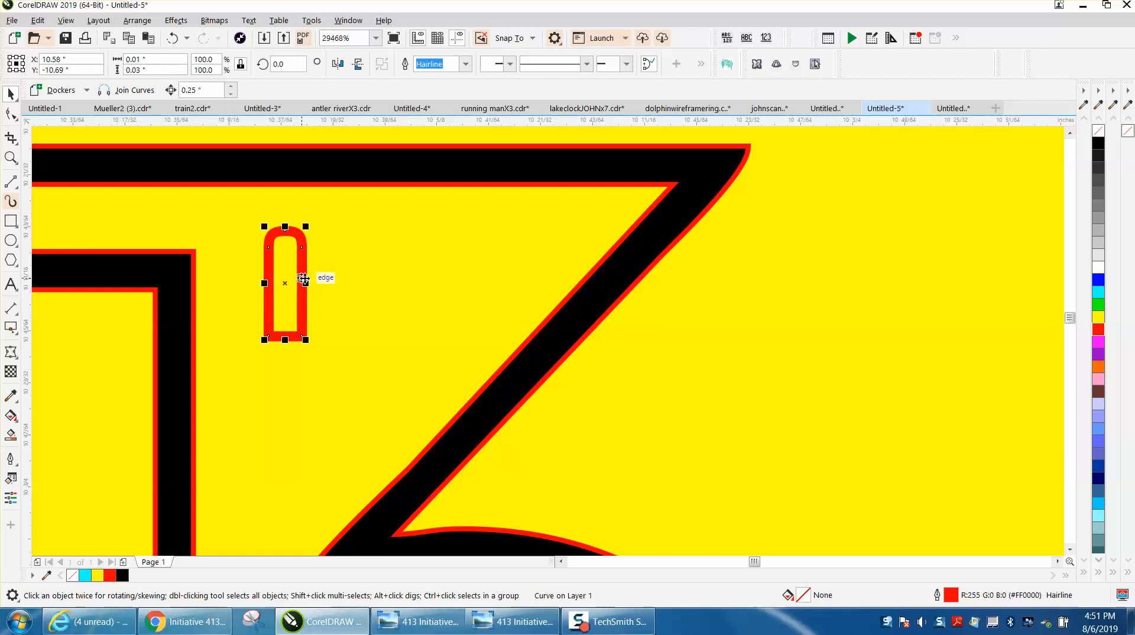
key(Up)
scroll(307, 276, down, 5)
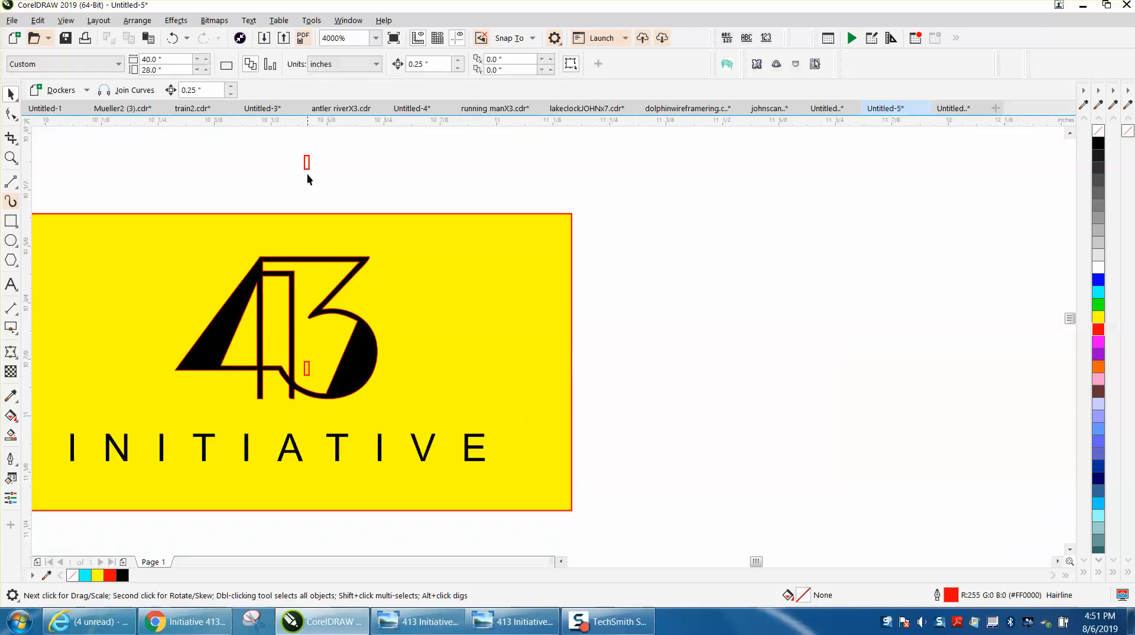
key(Down)
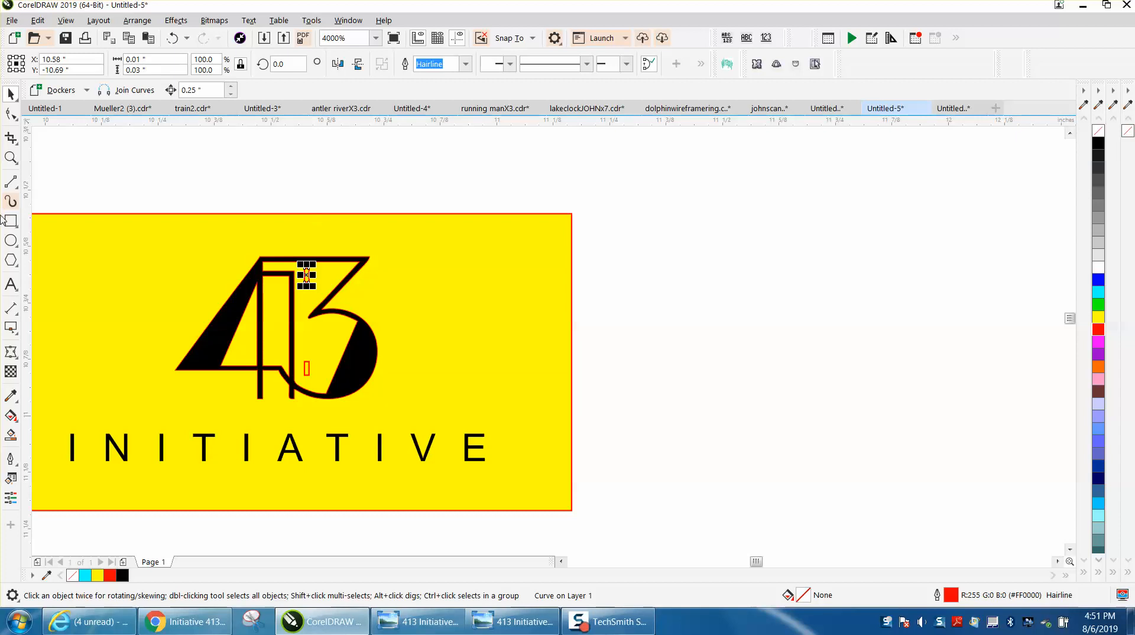
Fill the lower and upper square-cornered slots with black and no outline using Smart Fill
click(12, 159)
drag(520, 443, 519, 442)
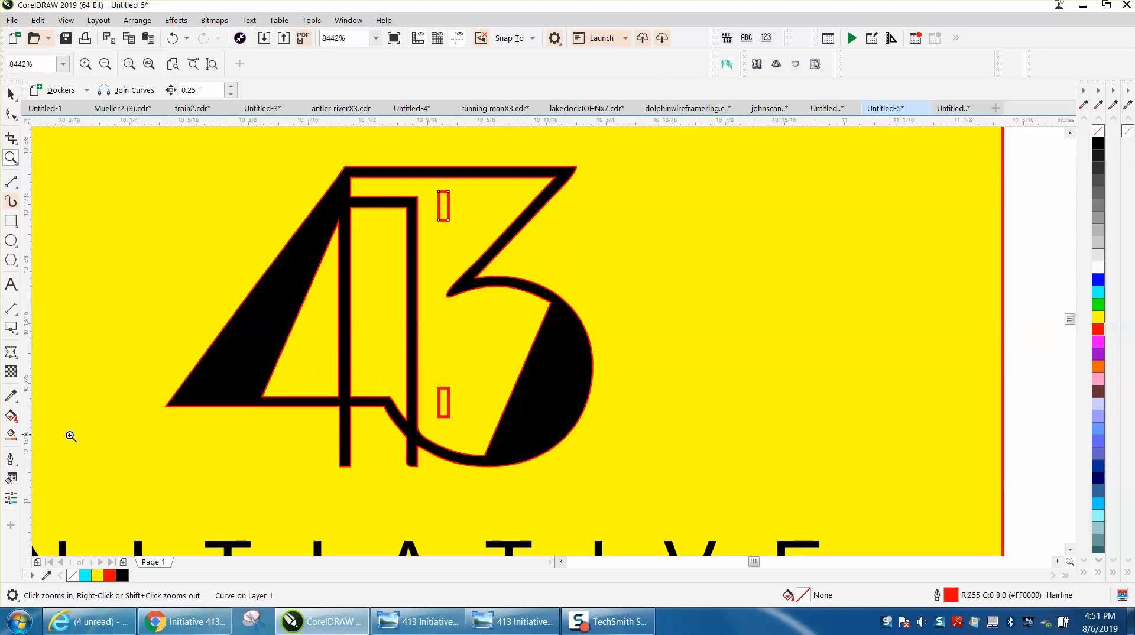
click(11, 436)
click(443, 403)
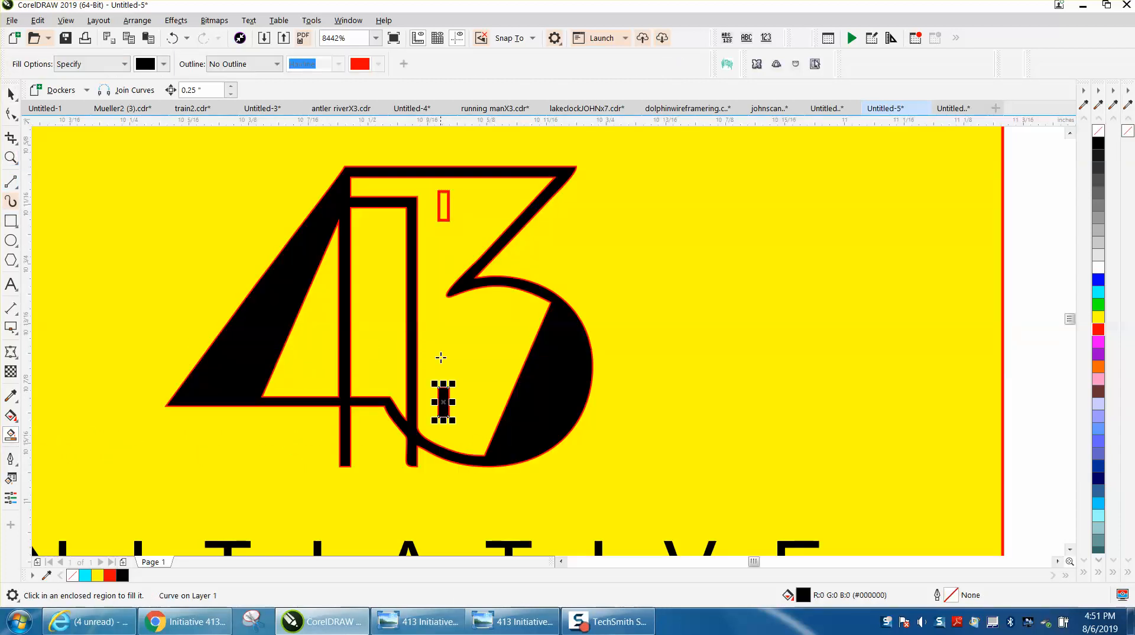
click(444, 206)
scroll(528, 263, down, 3)
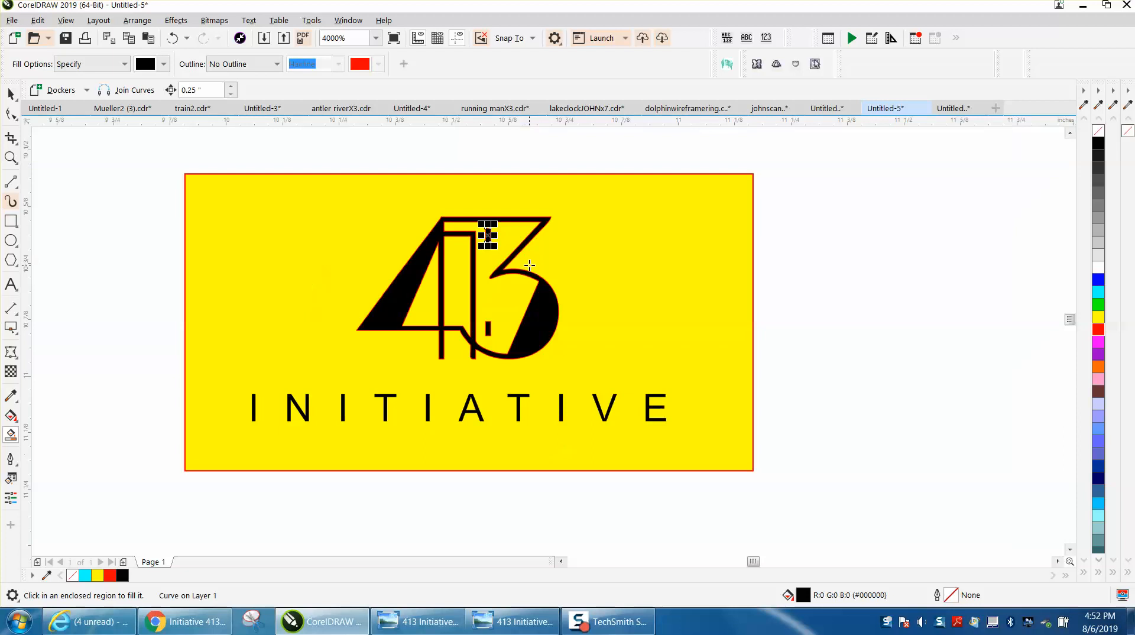
Remove the outline from all the 413 symbol objects and delete the yellow background rectangle
click(11, 95)
drag(214, 144, 609, 371)
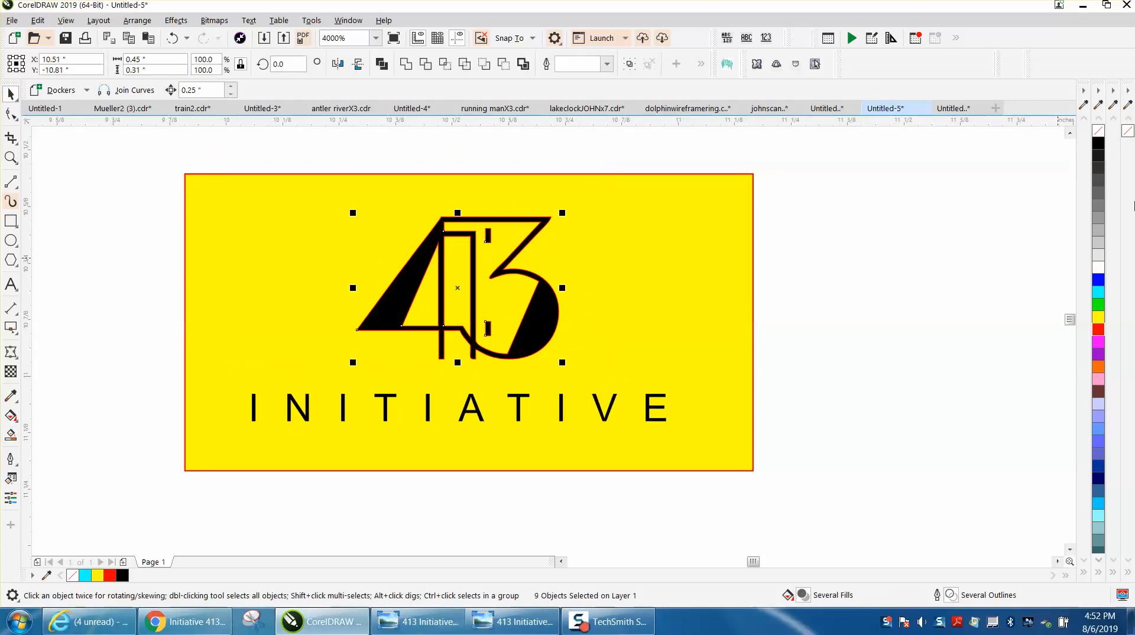
right_click(1100, 132)
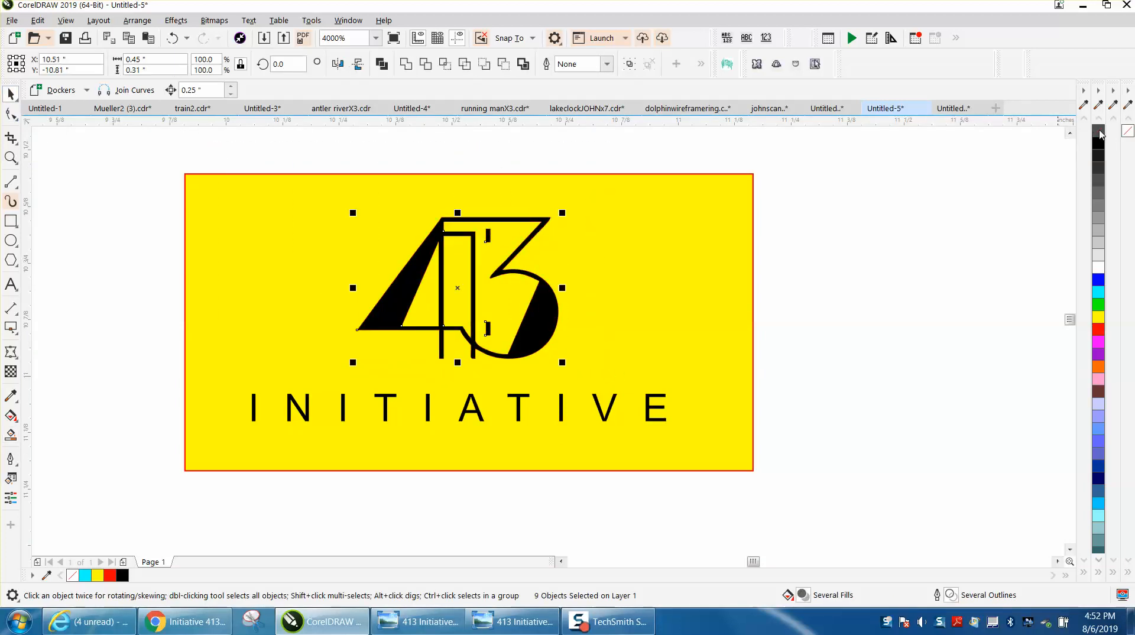
click(854, 312)
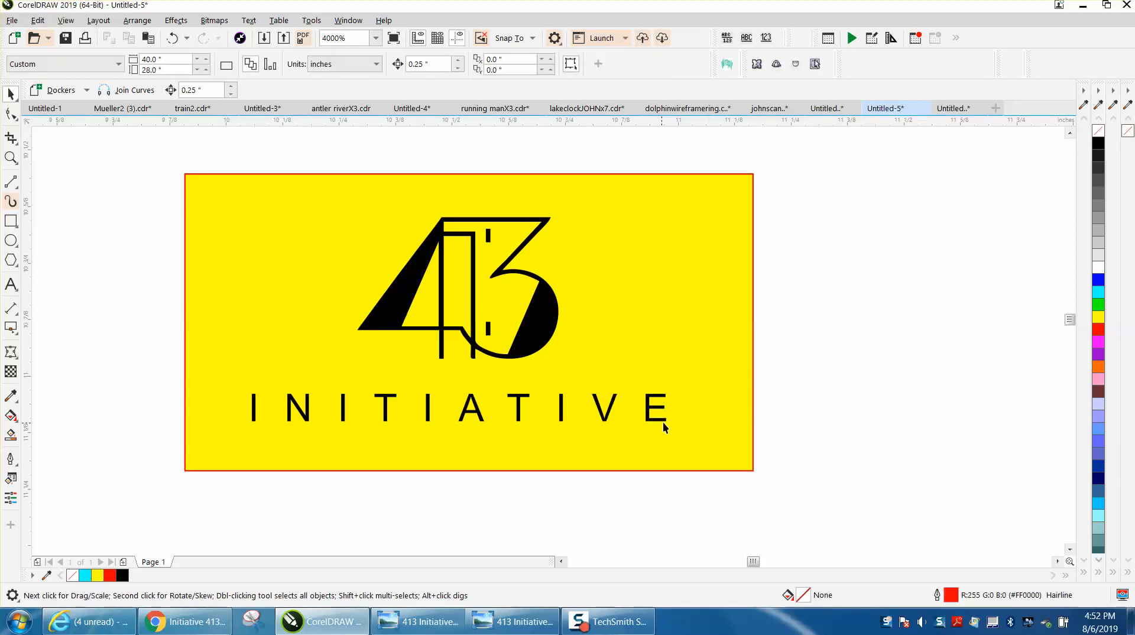
click(708, 383)
key(Delete)
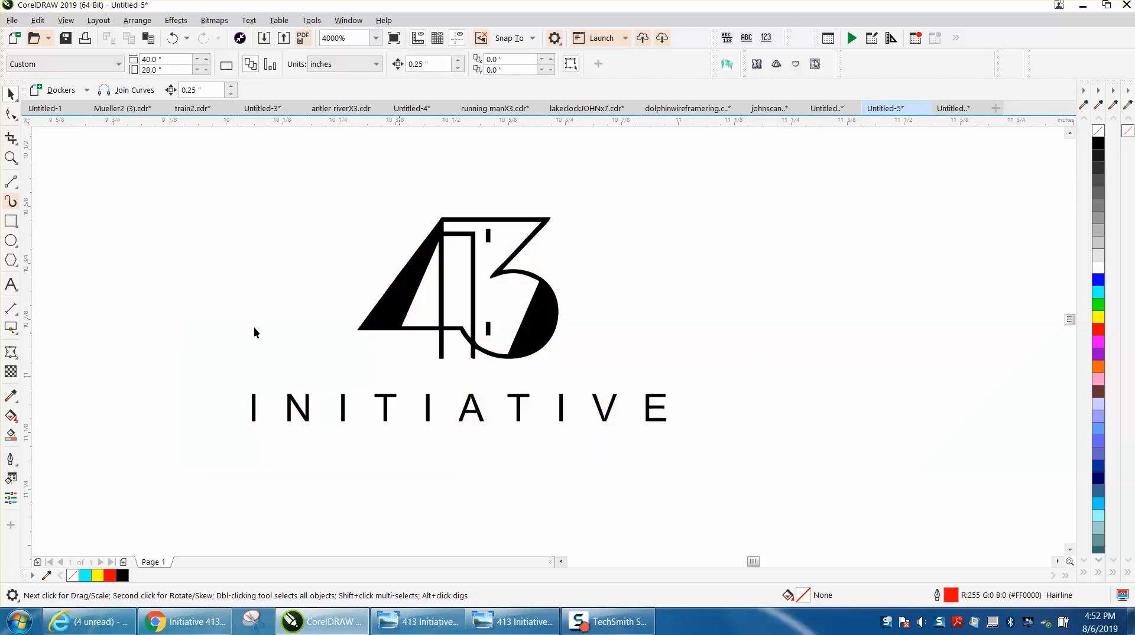
Add a node at the rounded lower-left corner of the 1's right stem and convert the adjoining segments to straight lines
click(10, 157)
drag(242, 200, 782, 456)
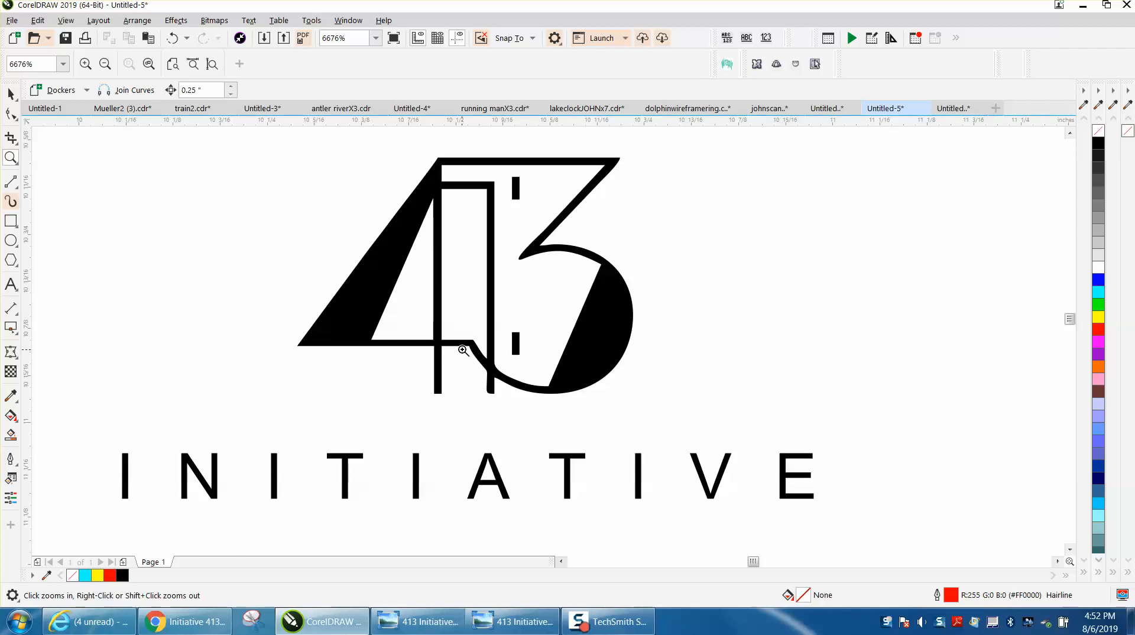
drag(463, 344, 534, 394)
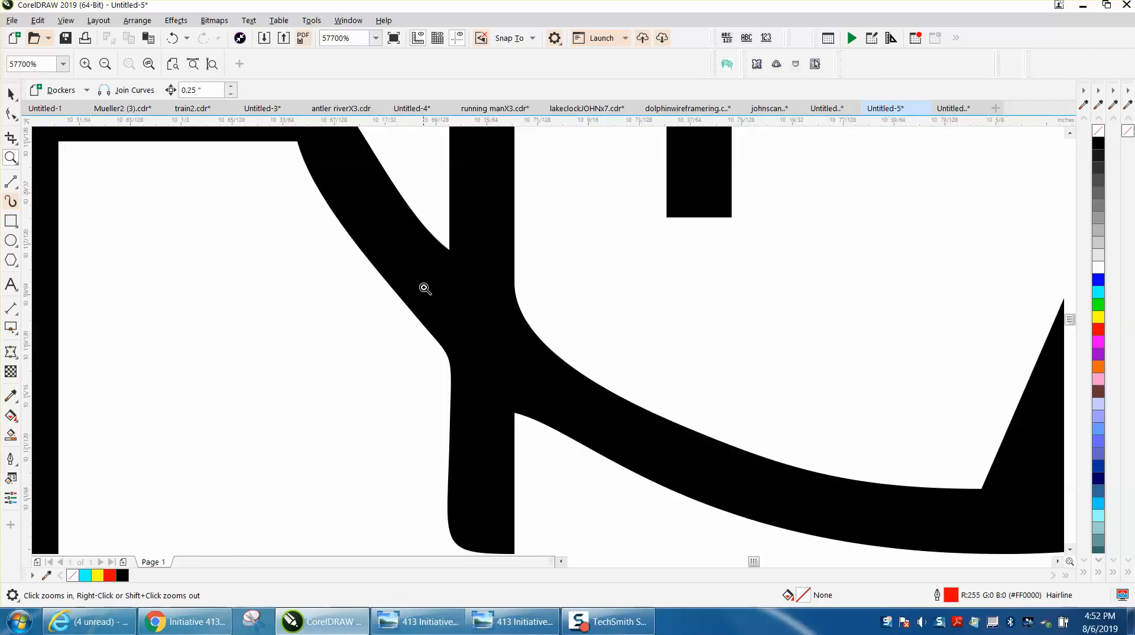
scroll(510, 412, down, 2)
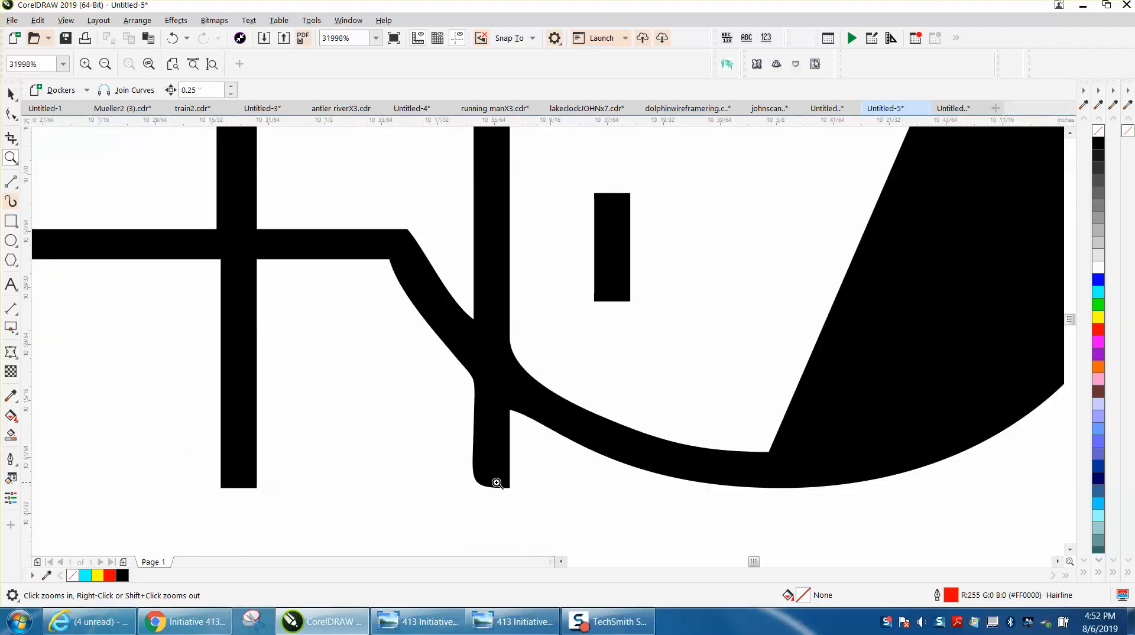
click(14, 116)
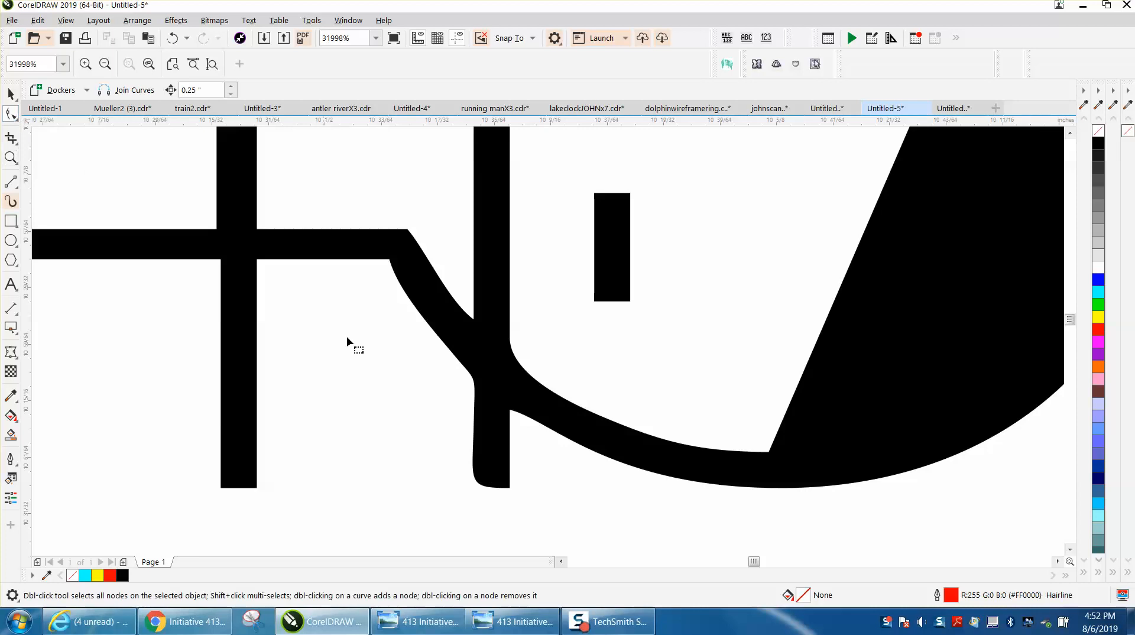
click(500, 483)
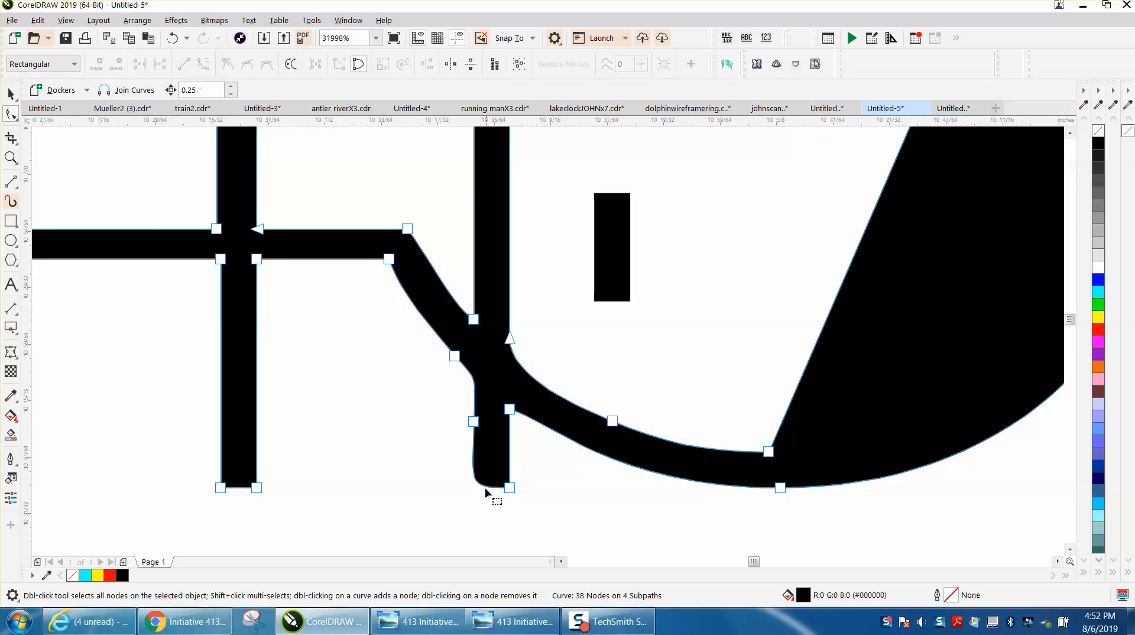
double_click(477, 482)
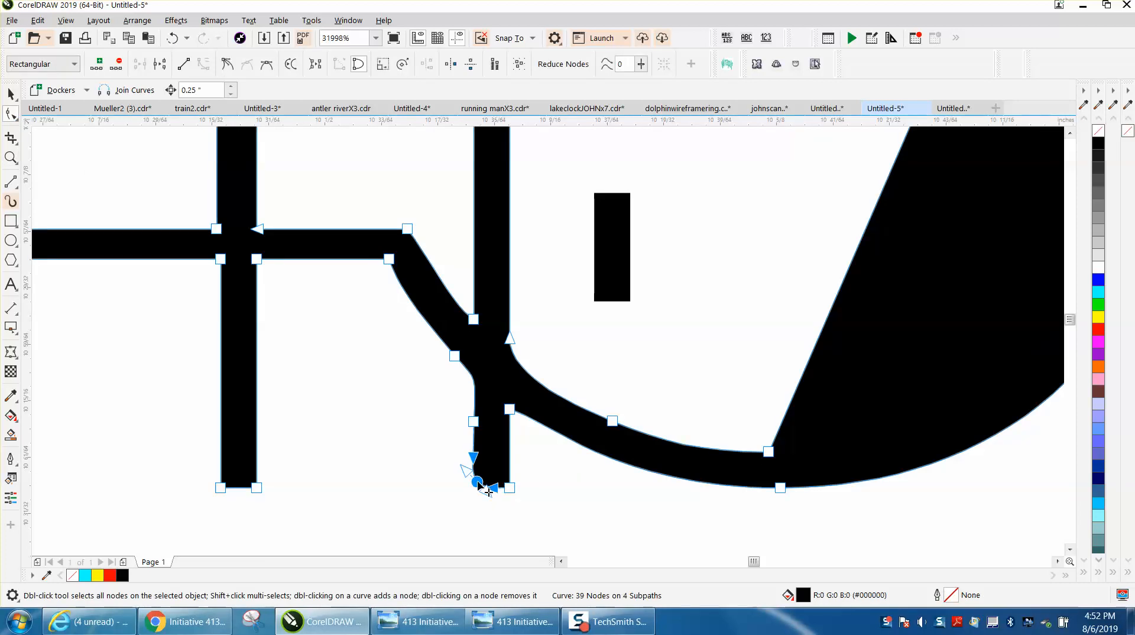
drag(450, 431, 519, 504)
right_click(512, 494)
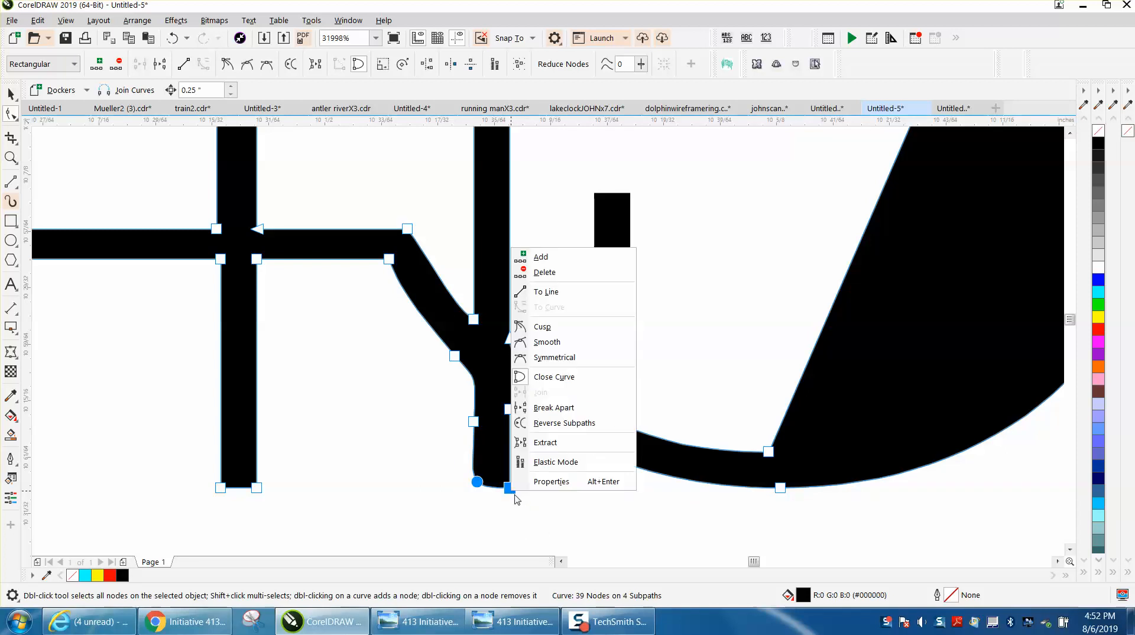
click(541, 291)
Align the two bottom nodes of the 1's right stem using horizontal alignment only
drag(443, 473, 564, 521)
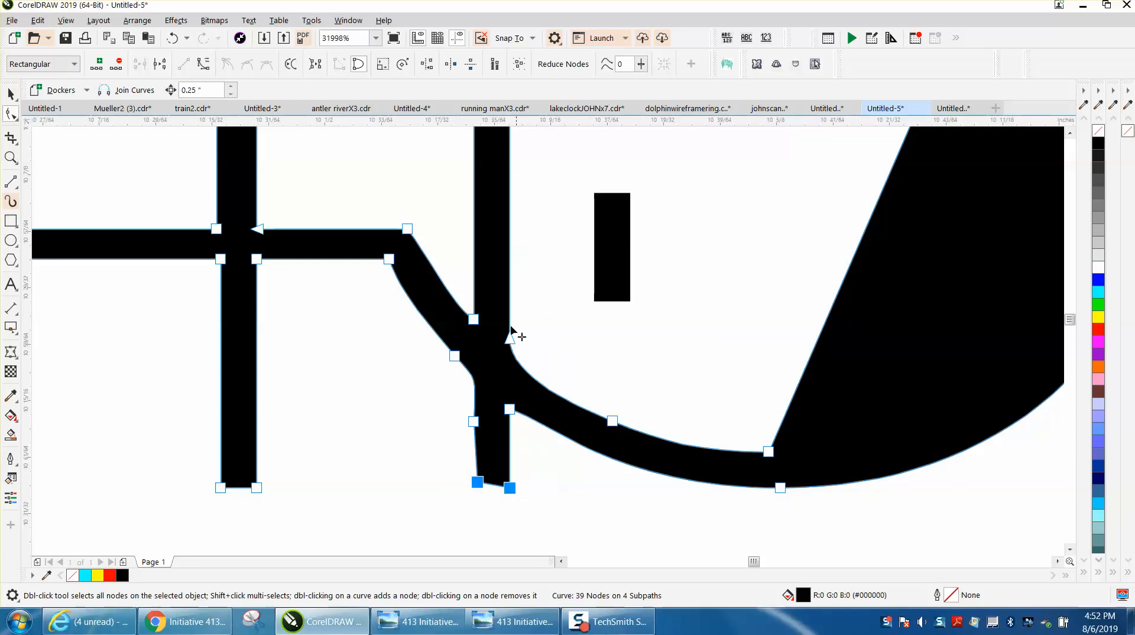
click(427, 63)
click(513, 285)
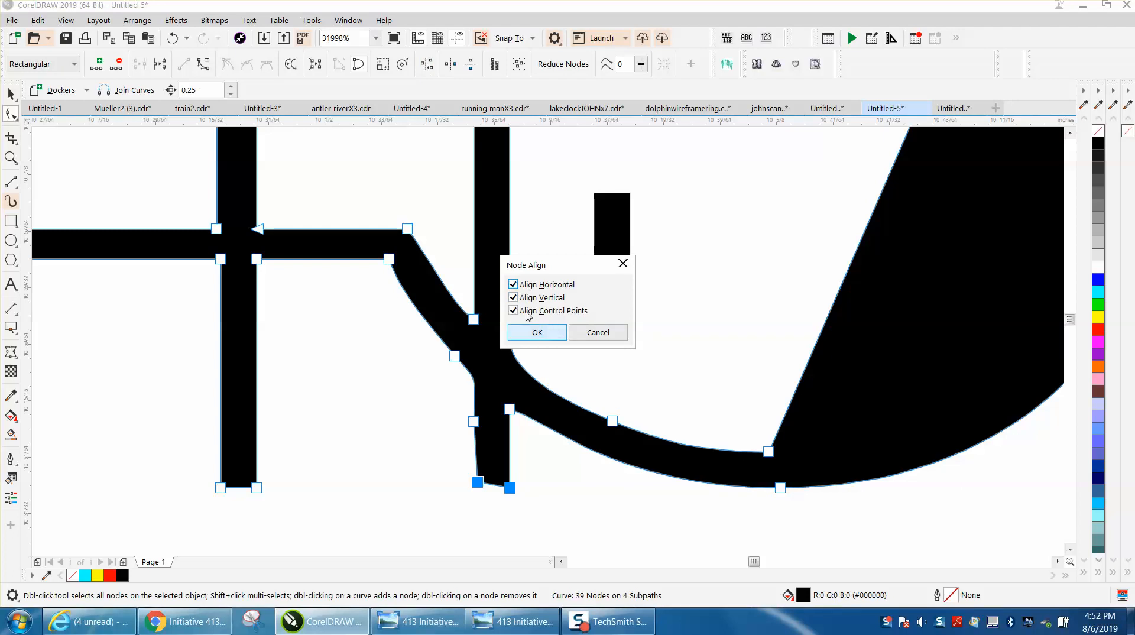
click(514, 297)
click(534, 331)
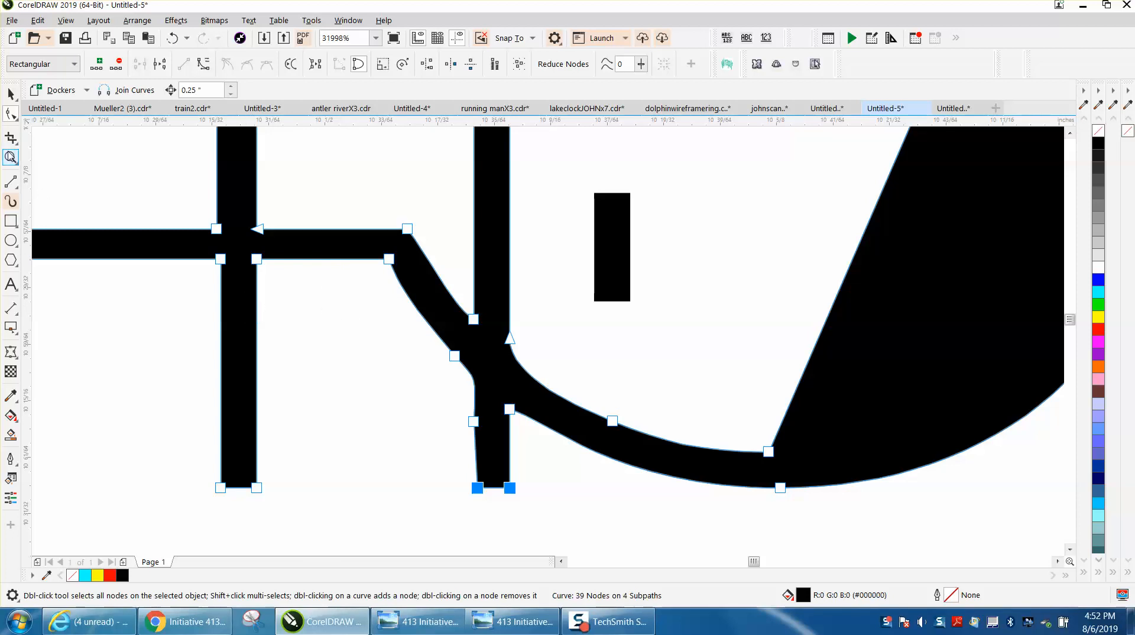
Align the two nodes on the left edge of the left stem, where it crosses the 4's horizontal bar, using vertical alignment only
click(11, 157)
drag(160, 198, 441, 357)
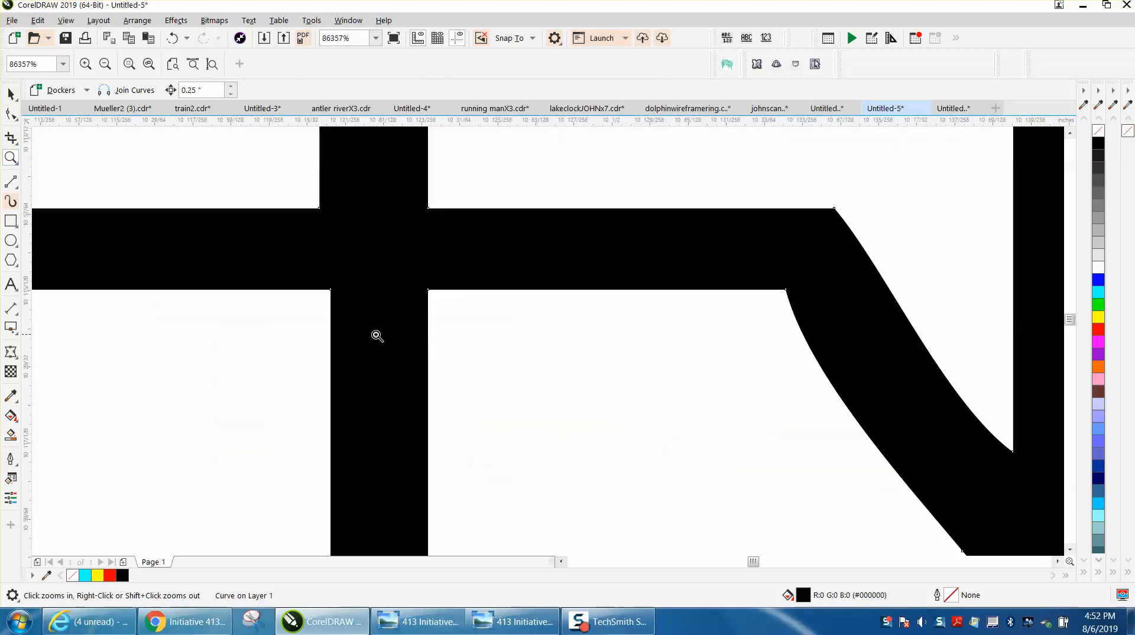
right_click(348, 302)
click(10, 114)
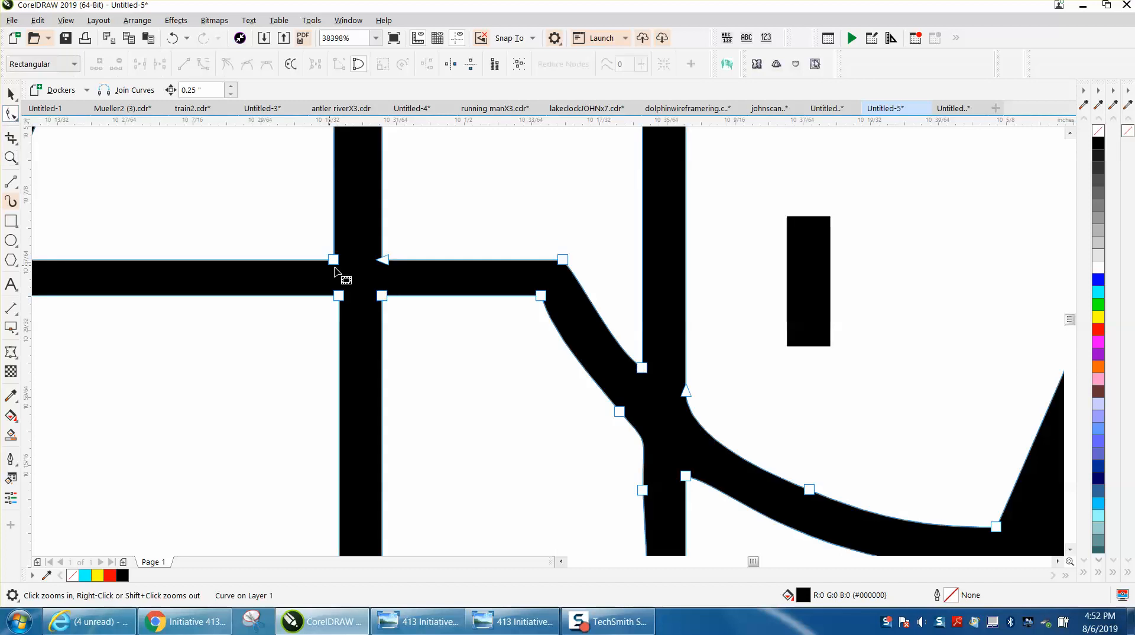
drag(323, 256, 371, 325)
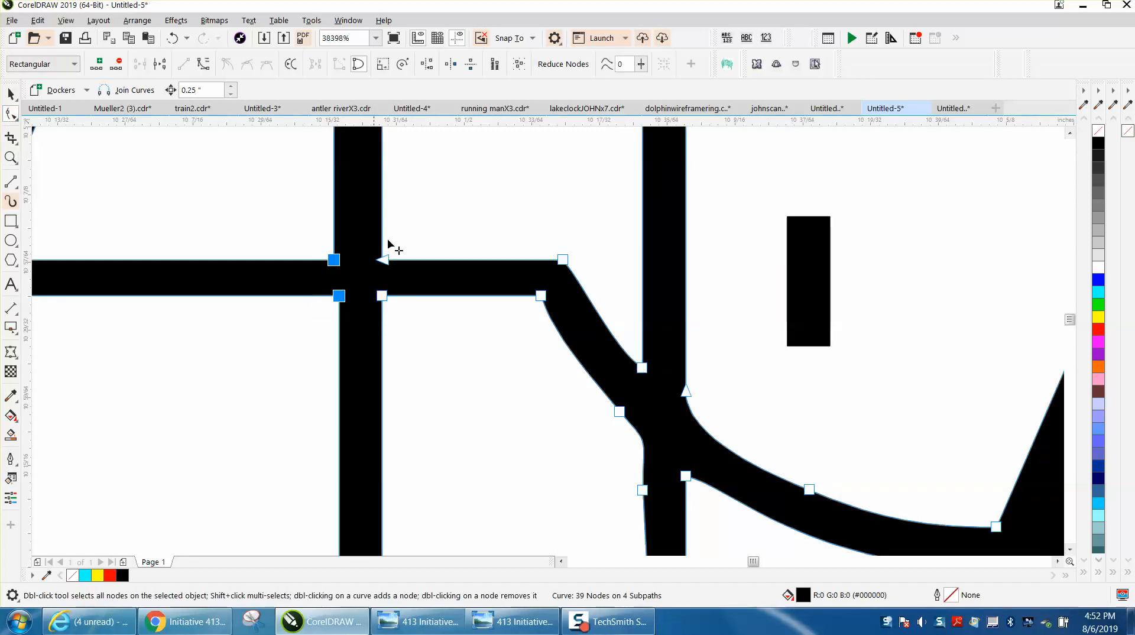
click(428, 66)
click(513, 297)
click(513, 285)
click(530, 332)
scroll(419, 347, down, 1)
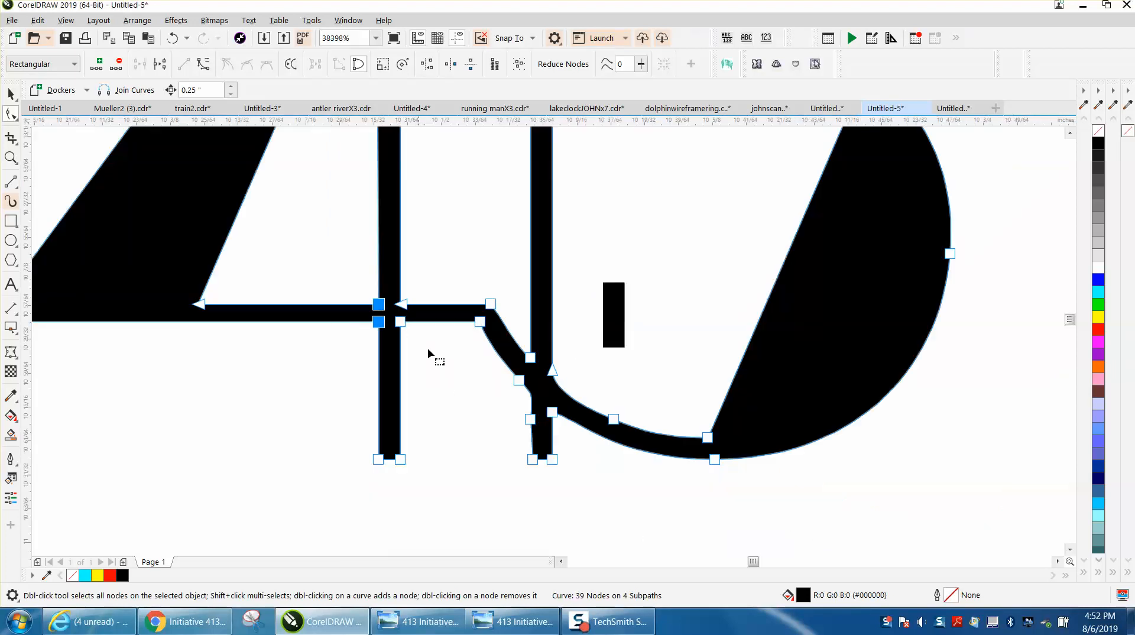
Try to convert the curved segment where the diagonal meets the left edge of the right stem to a straight line
key(z)
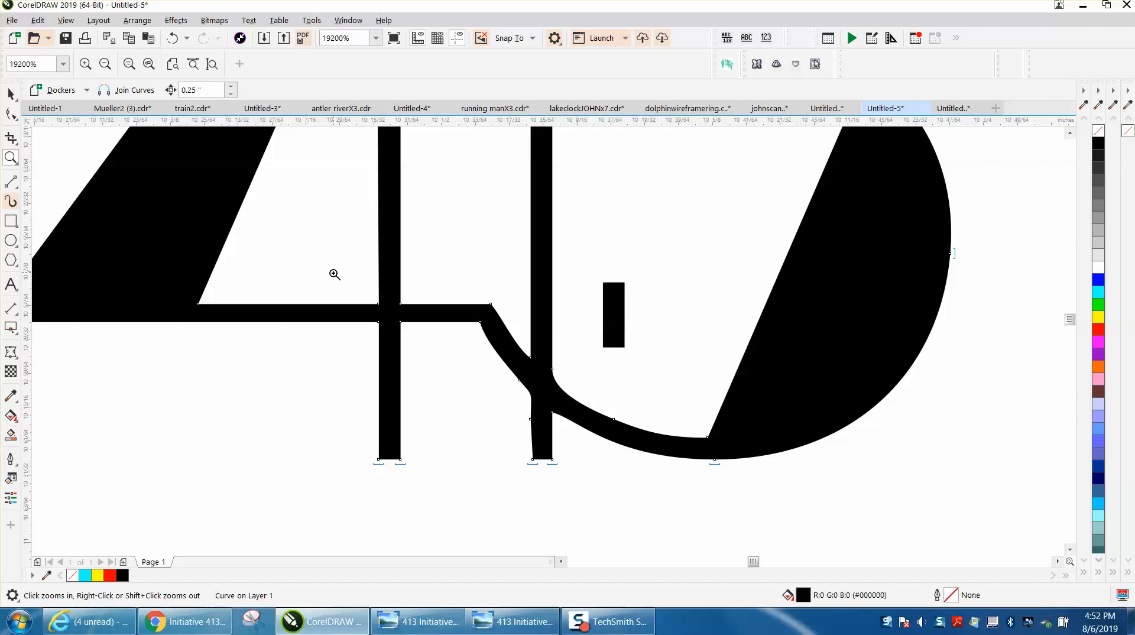
drag(464, 298, 634, 457)
click(11, 114)
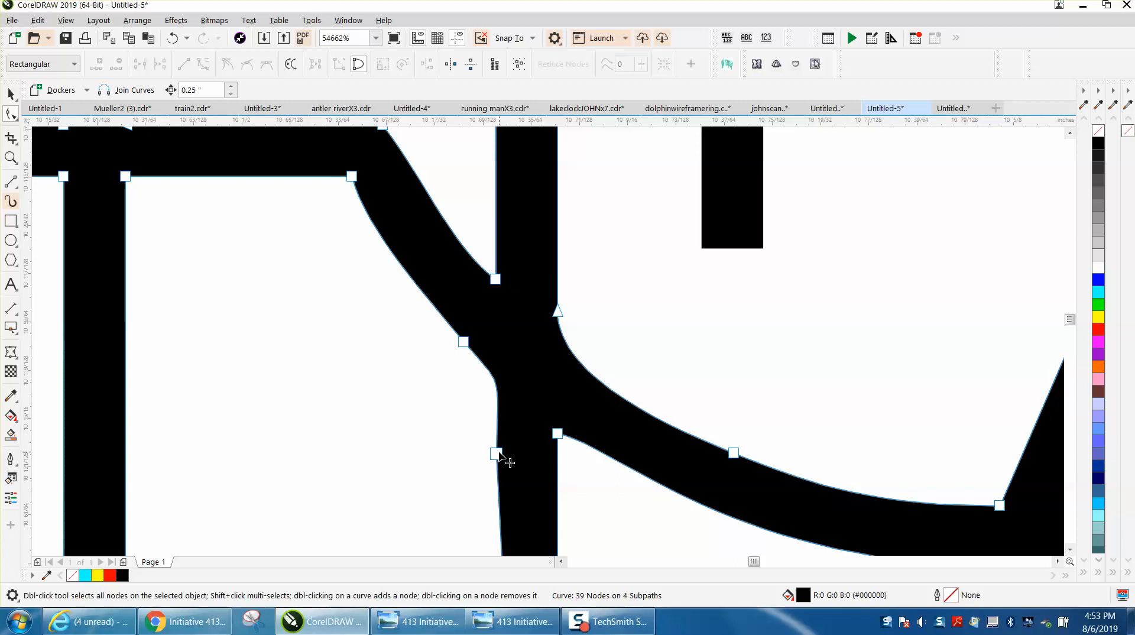
scroll(535, 429, down, 1)
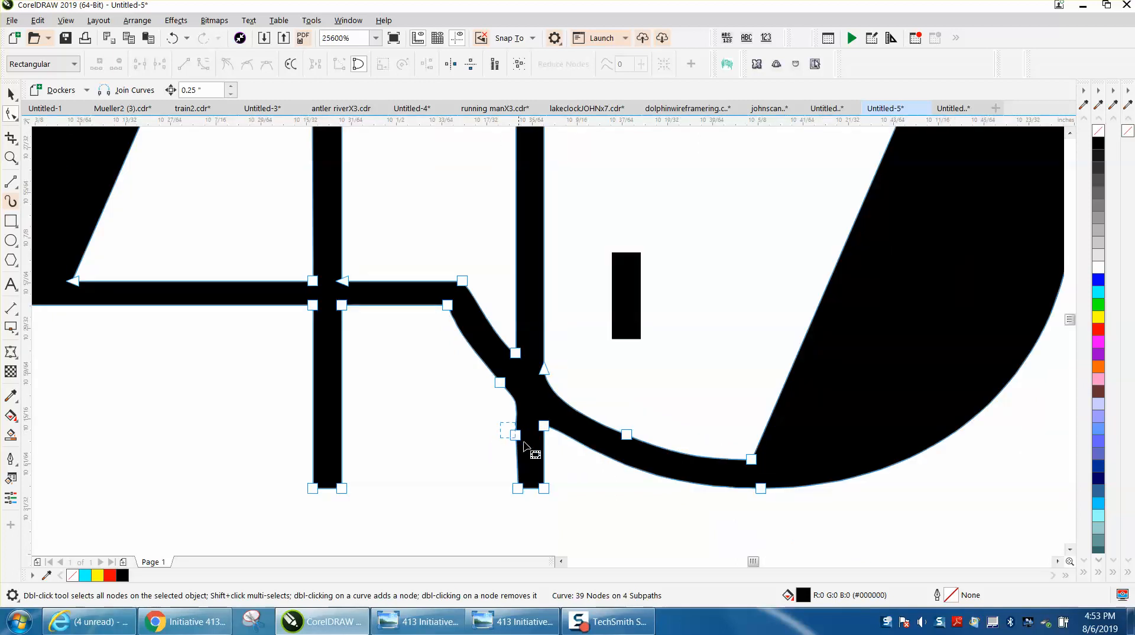
click(516, 435)
right_click(517, 436)
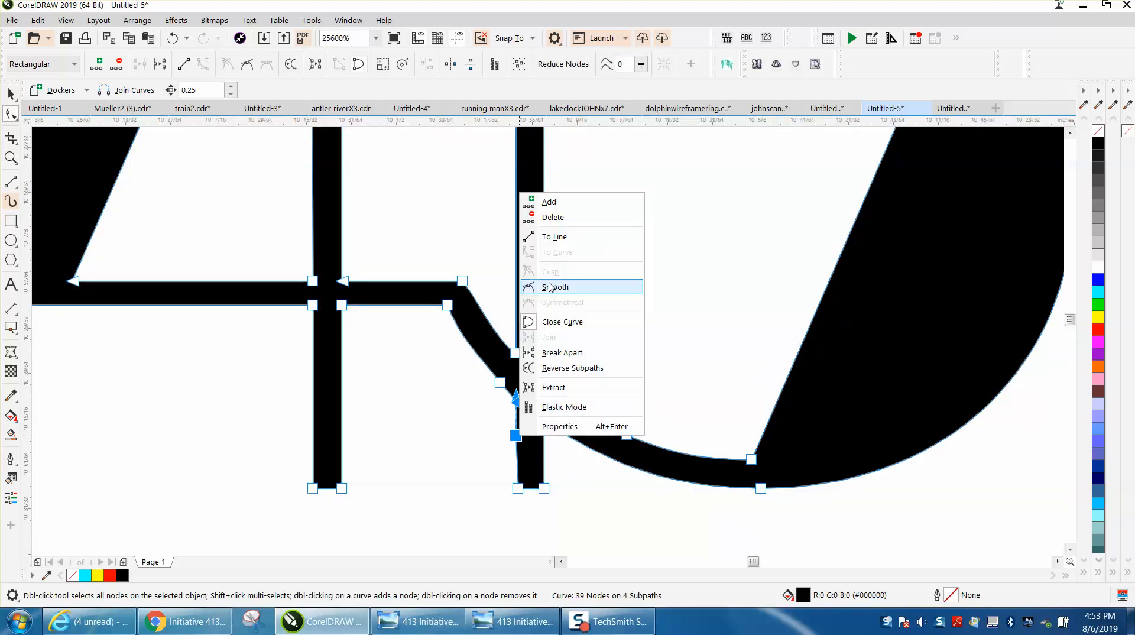
click(554, 237)
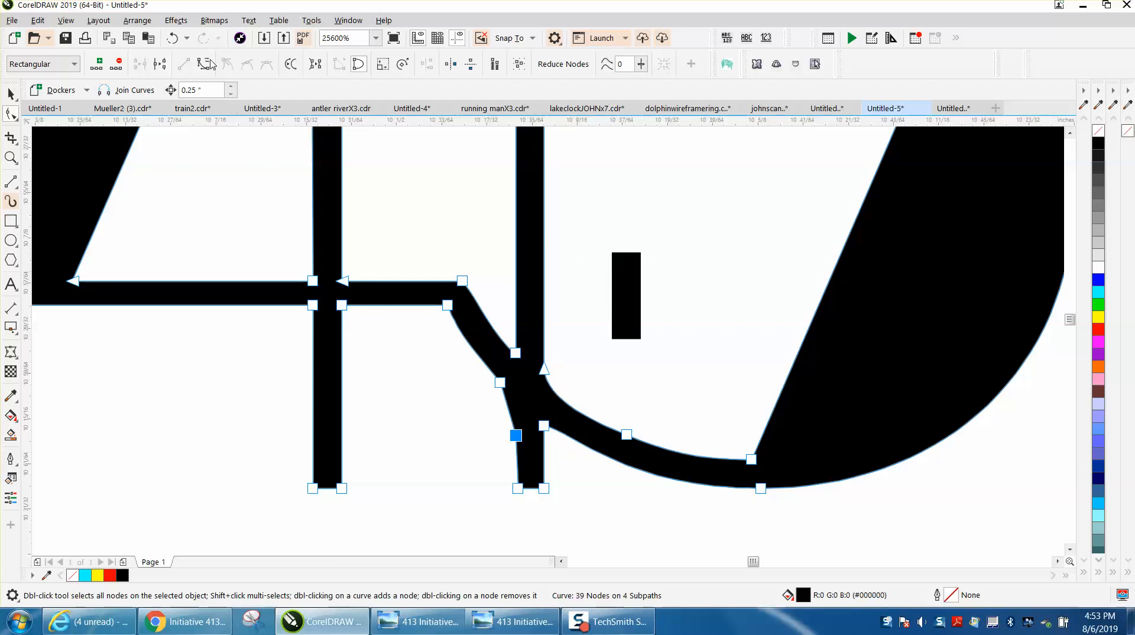
click(172, 40)
Deselect the symbol and examine the complete 413 Initiative logo
scroll(616, 386, down, 1)
scroll(615, 391, down, 1)
key(space)
scroll(220, 244, down, 1)
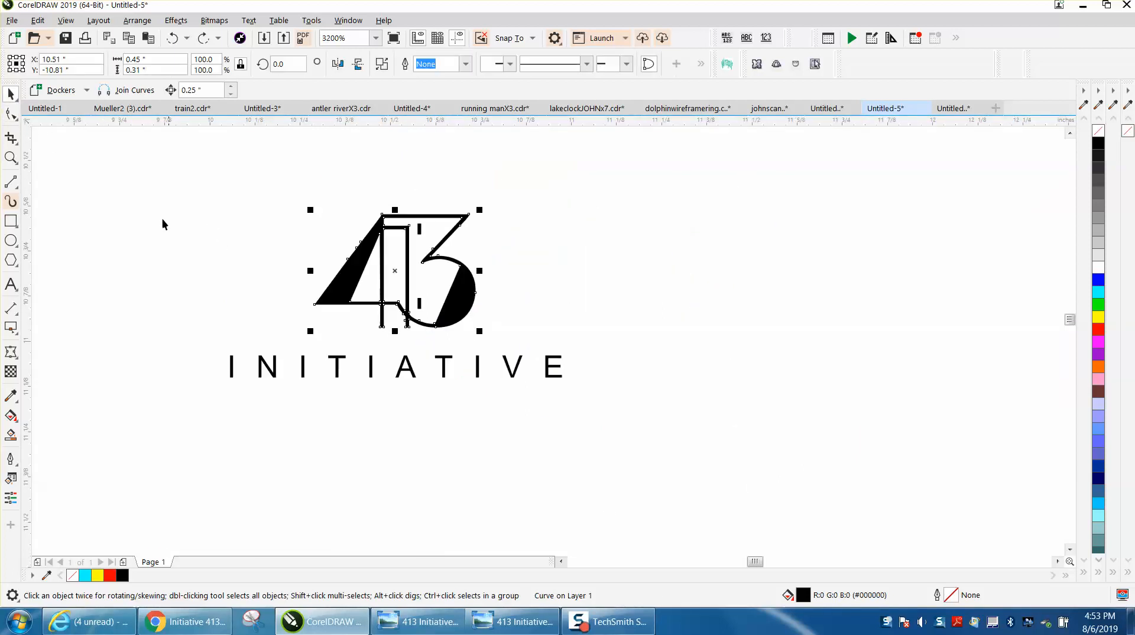
key(Escape)
click(10, 156)
drag(185, 190, 590, 408)
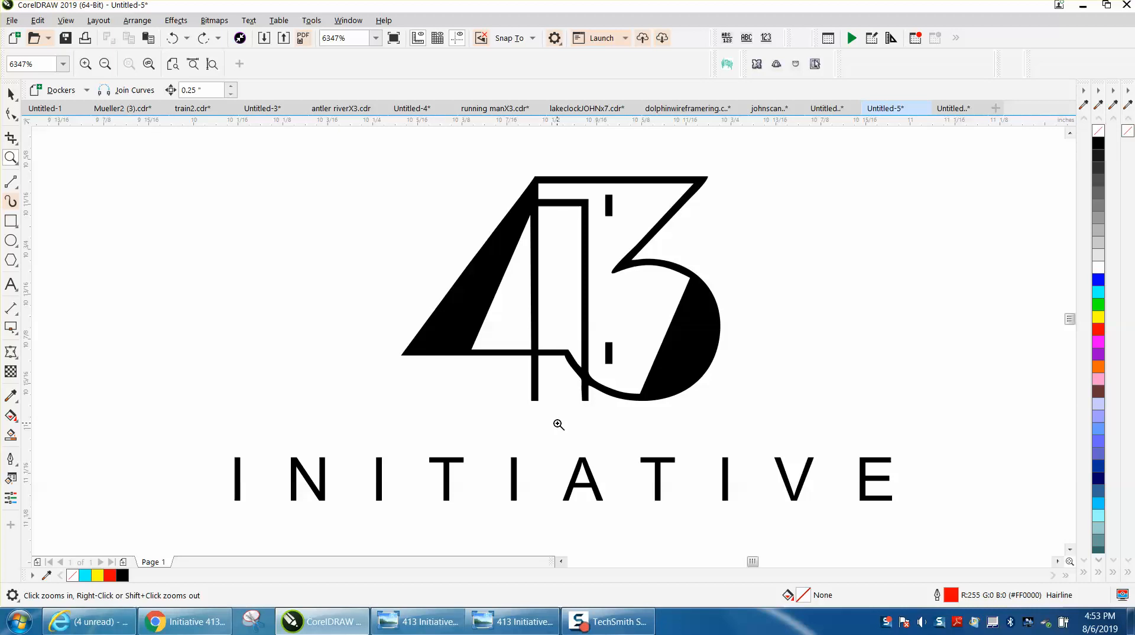